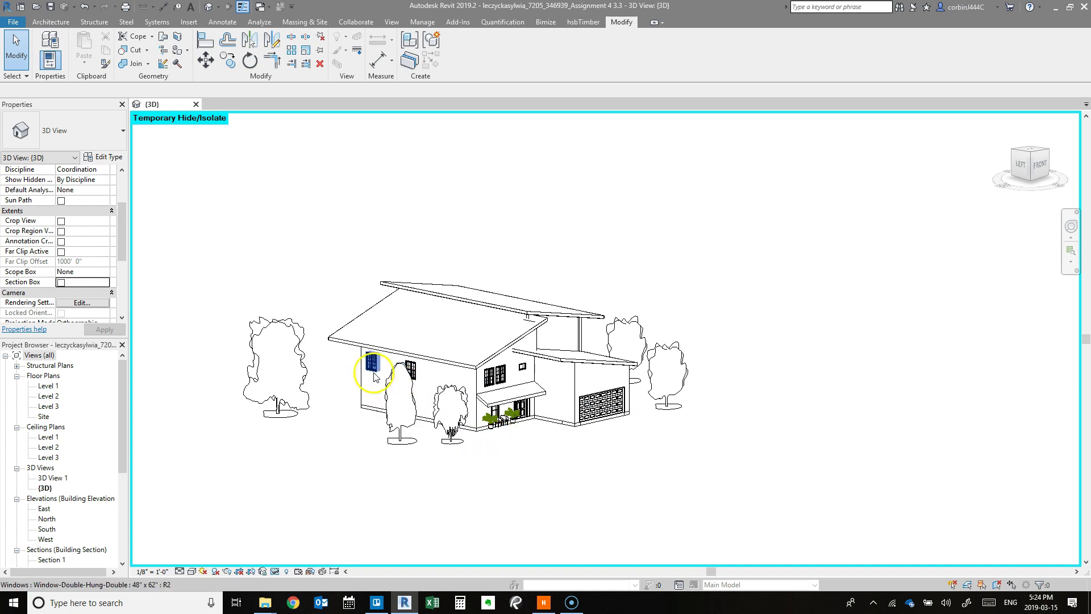
Inspect the lower flat roof and the wall between the two roofs from several angles.
scroll(438, 345, up, 2)
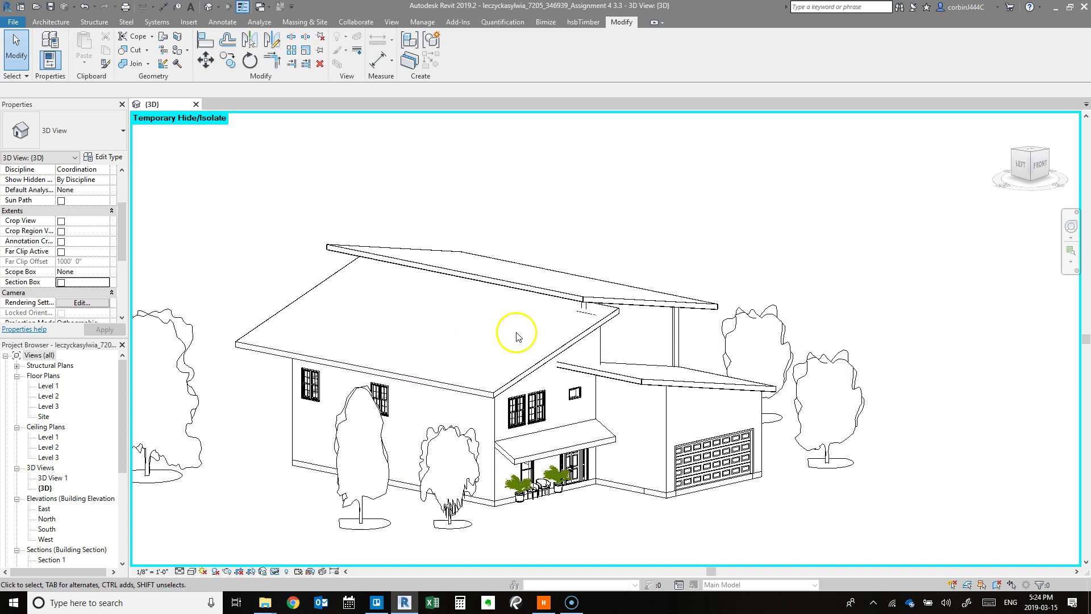
scroll(516, 336, down, 1)
scroll(535, 370, down, 2)
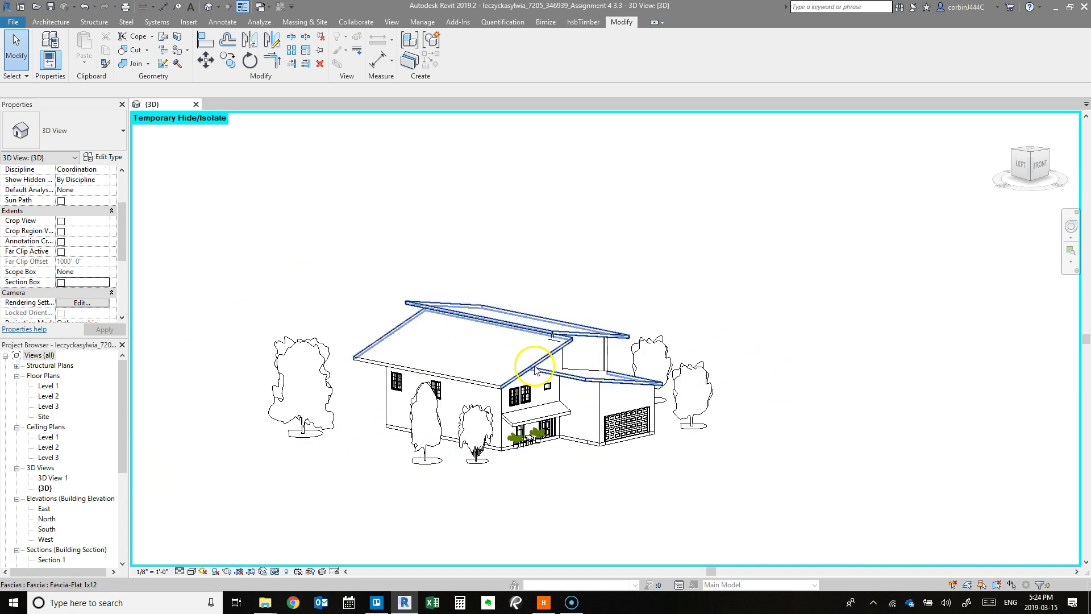
shift+middle_drag(535, 370, 397, 480)
scroll(511, 349, up, 4)
click(518, 345)
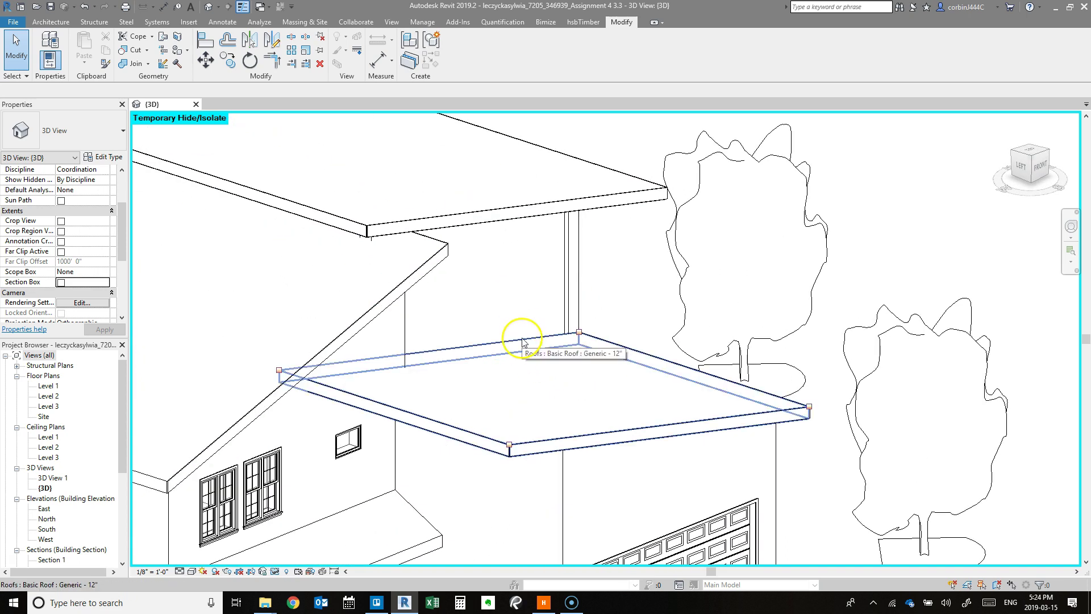
click(523, 341)
click(565, 319)
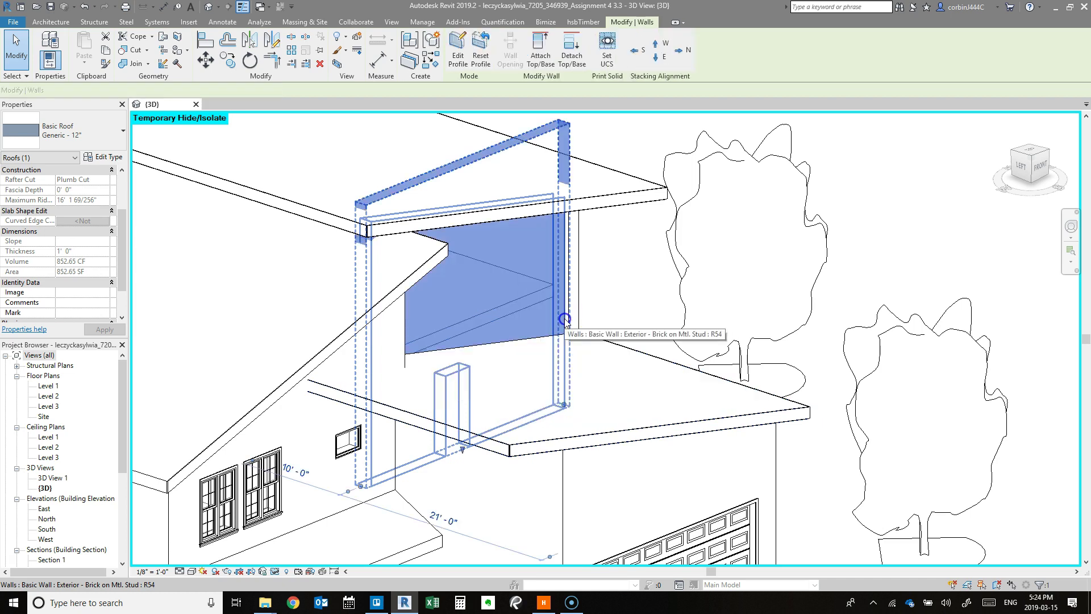
shift+middle_drag(653, 370, 755, 571)
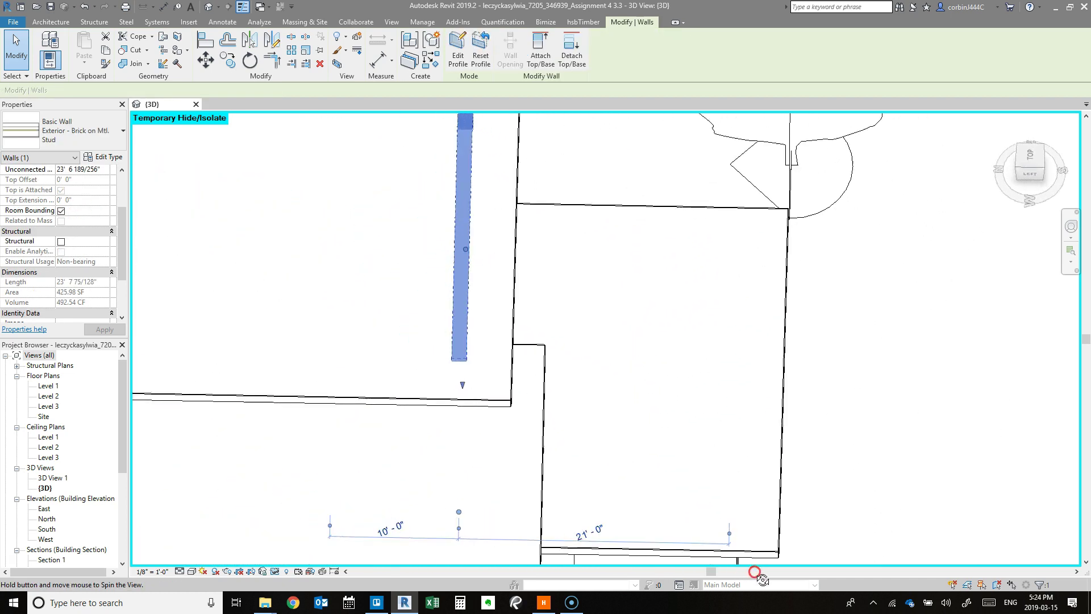
click(516, 286)
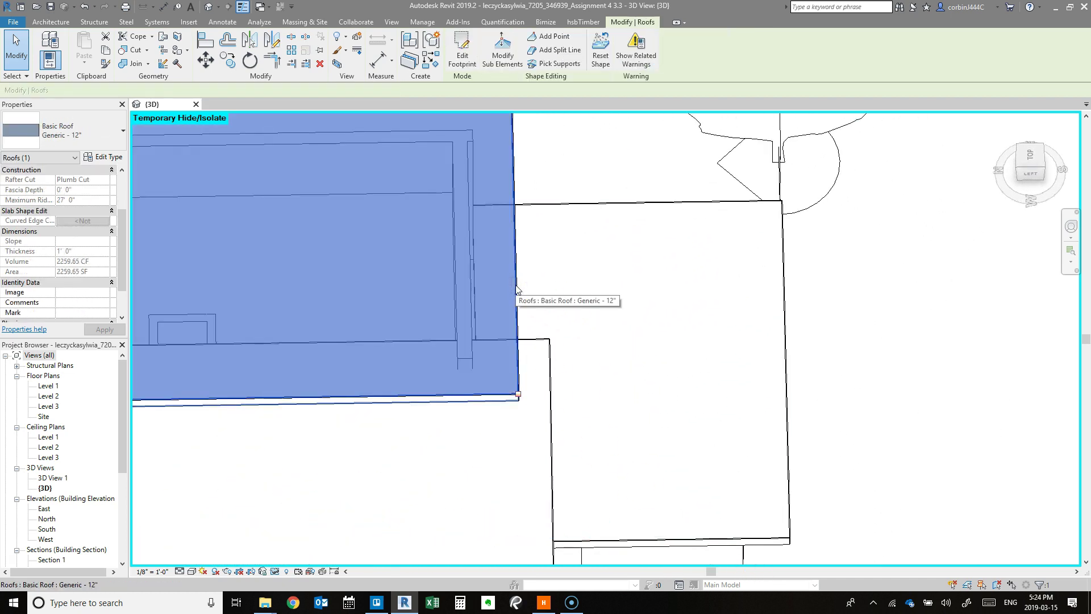
key(Escape)
shift+middle_drag(494, 309, 180, 192)
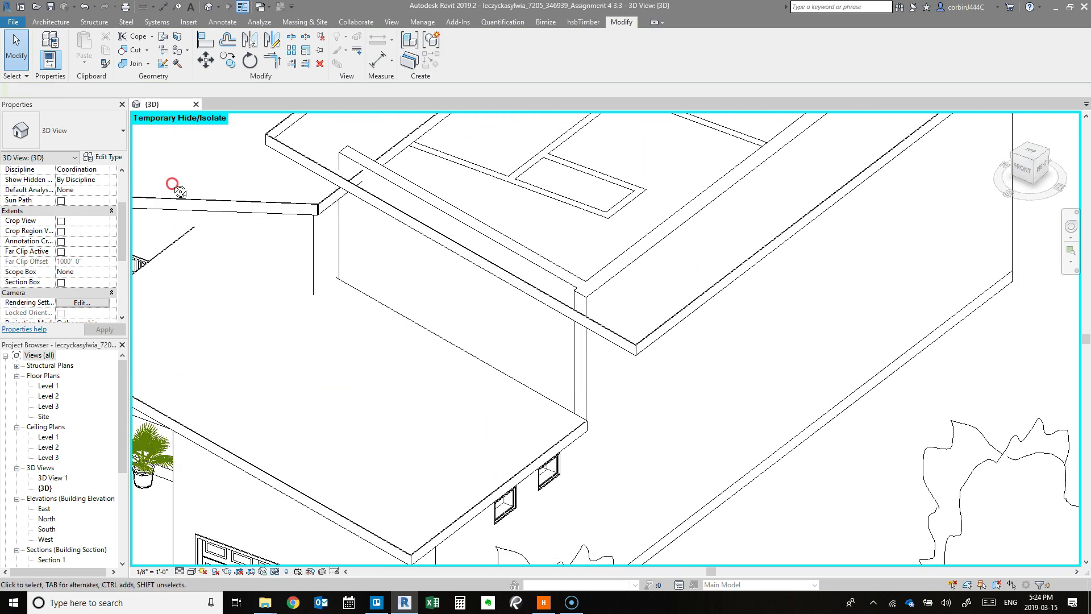
Align the roof edge to the wall face, undoing the first wrong alignment.
click(205, 40)
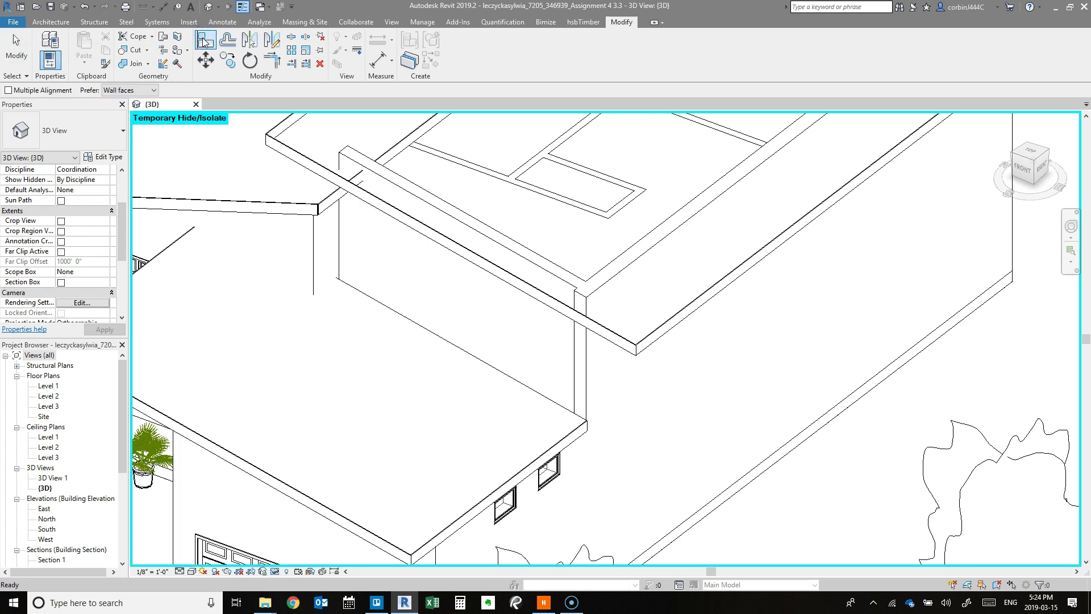
click(586, 370)
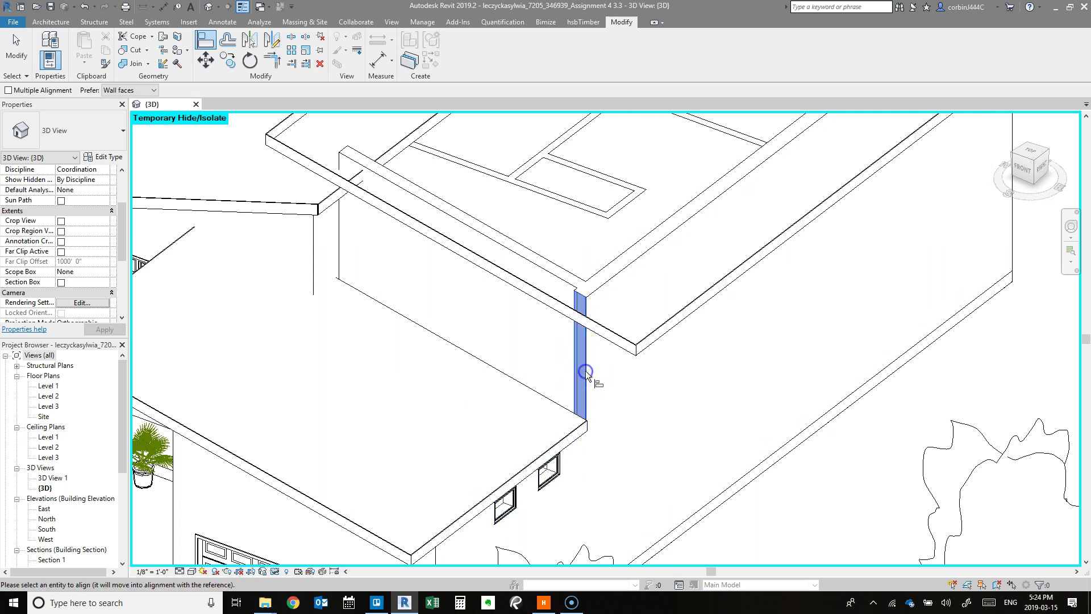
click(562, 283)
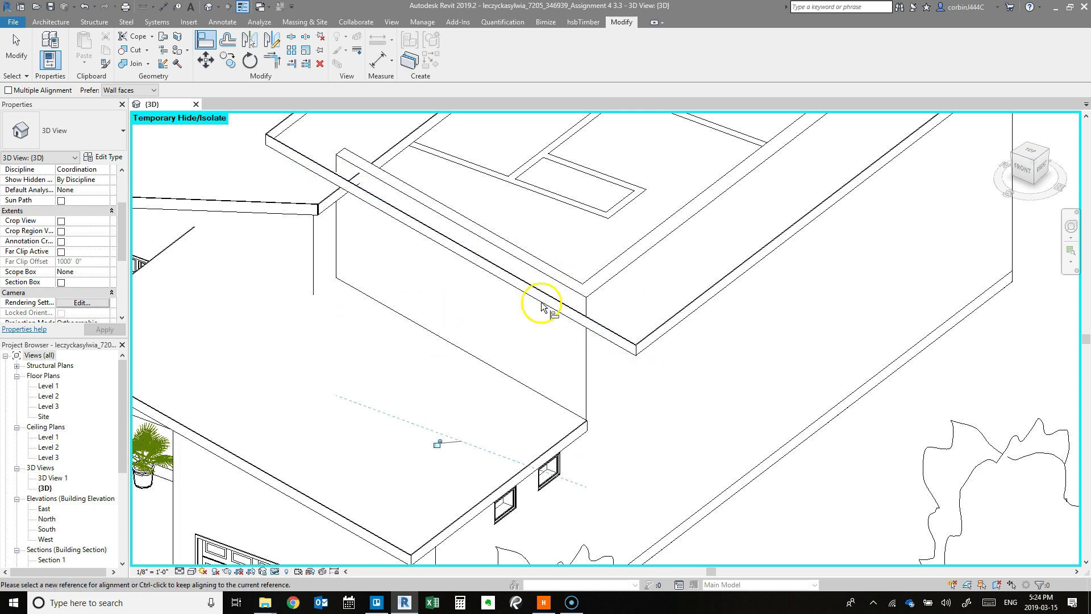
key(ctrl+z)
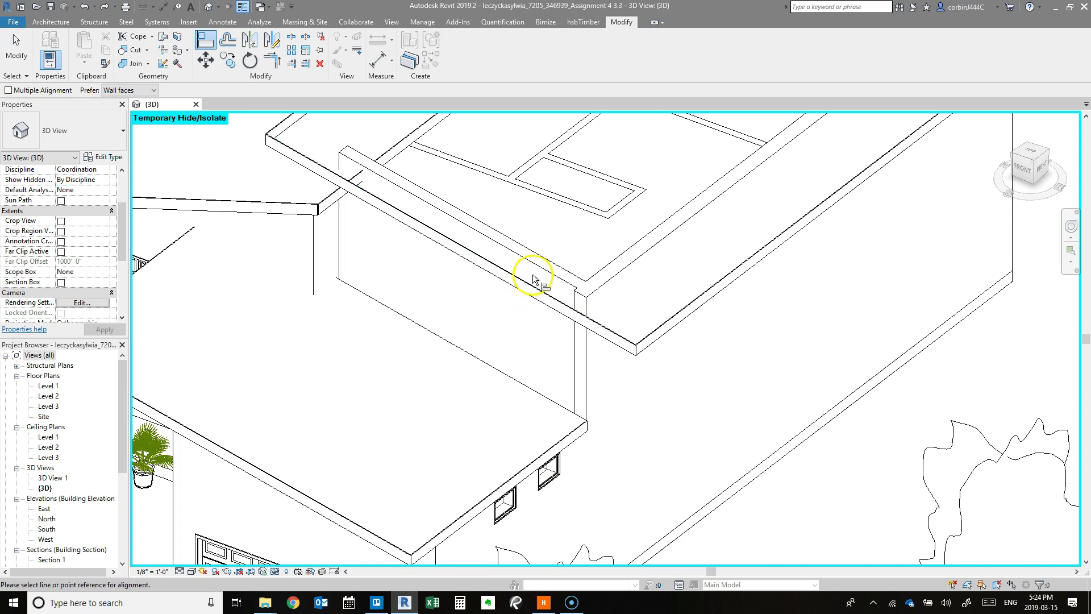
click(537, 291)
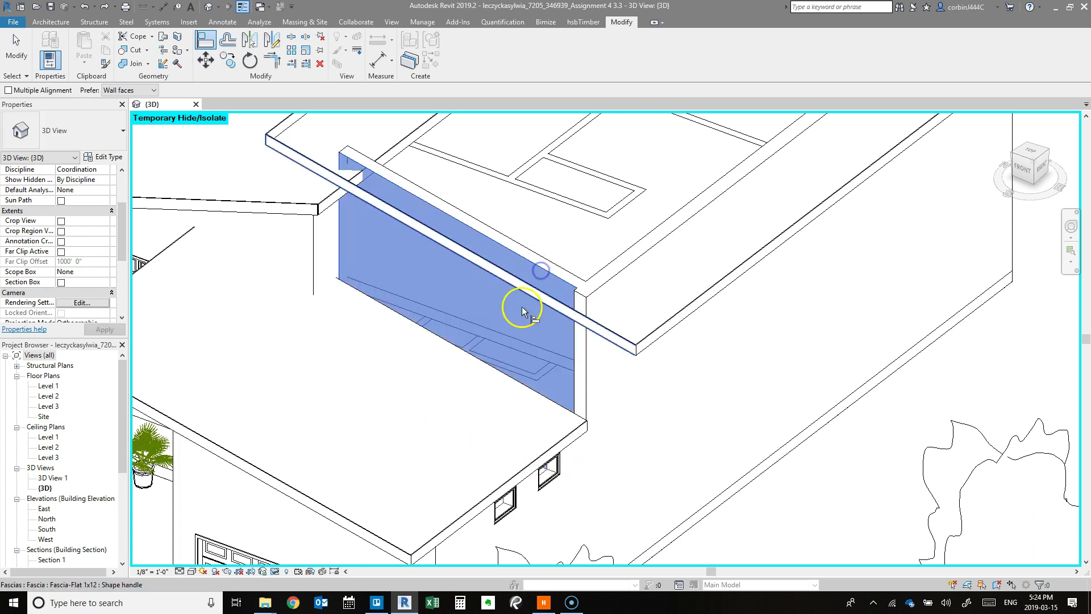
click(483, 364)
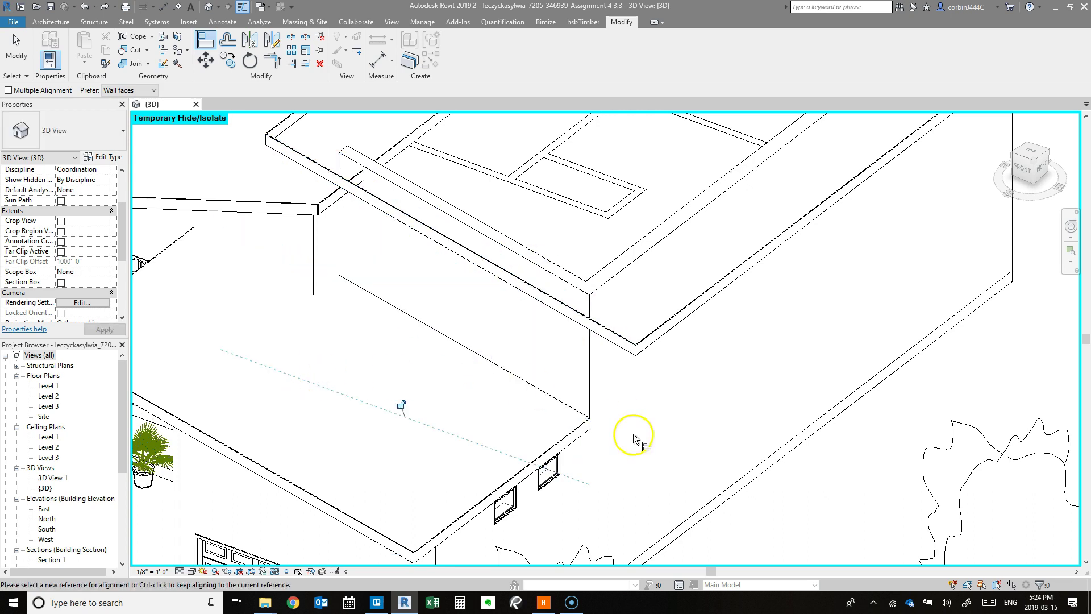
scroll(505, 316, down, 10)
Temporarily hide the pitched main roof after viewing the house from the back.
shift+middle_drag(183, 378, 674, 373)
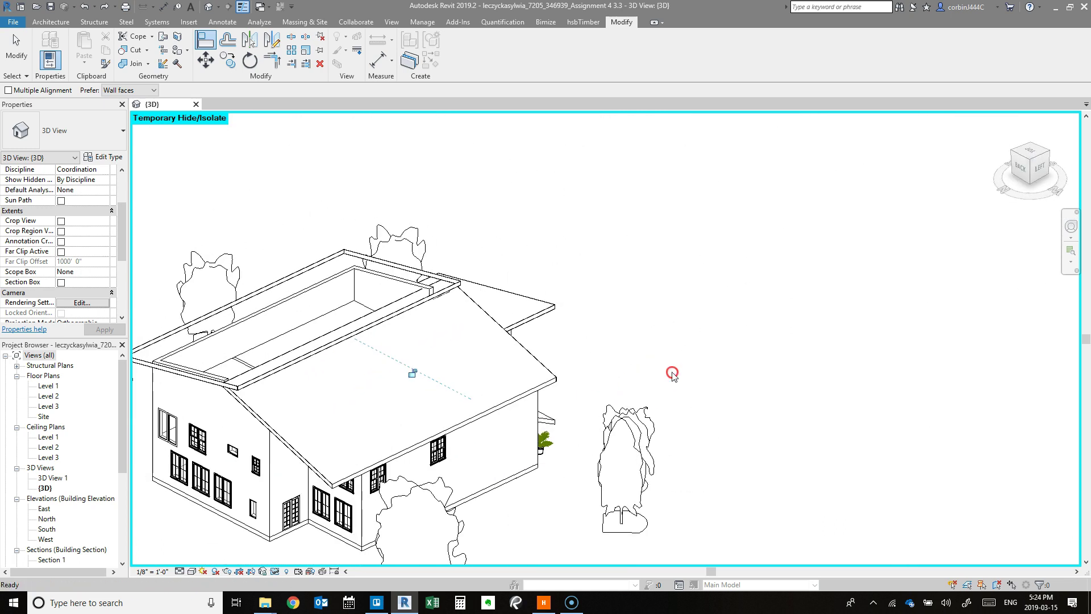
click(15, 43)
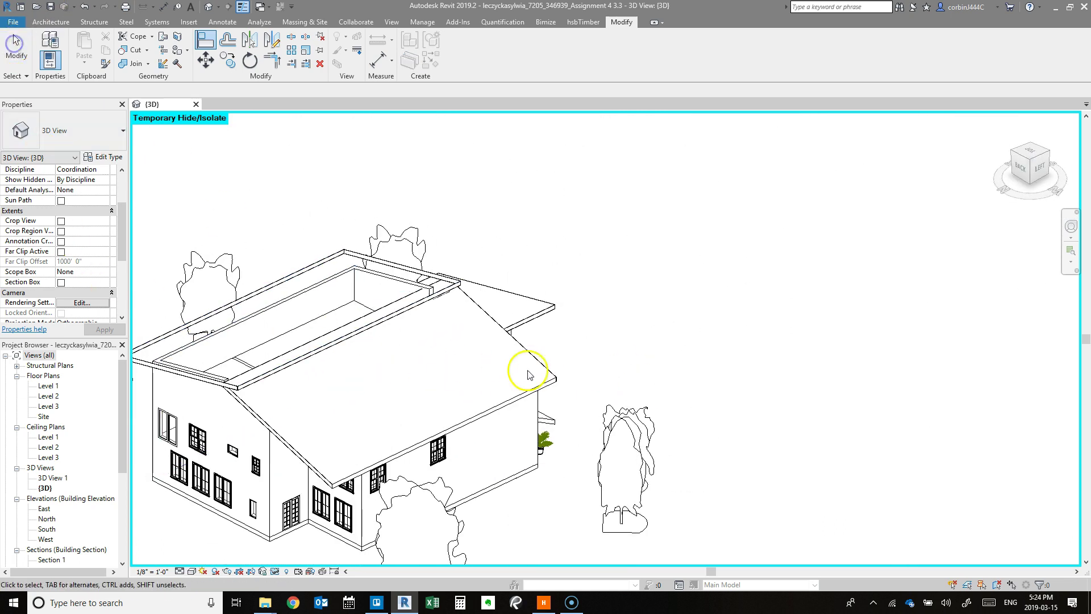
click(487, 330)
key(h)
key(h)
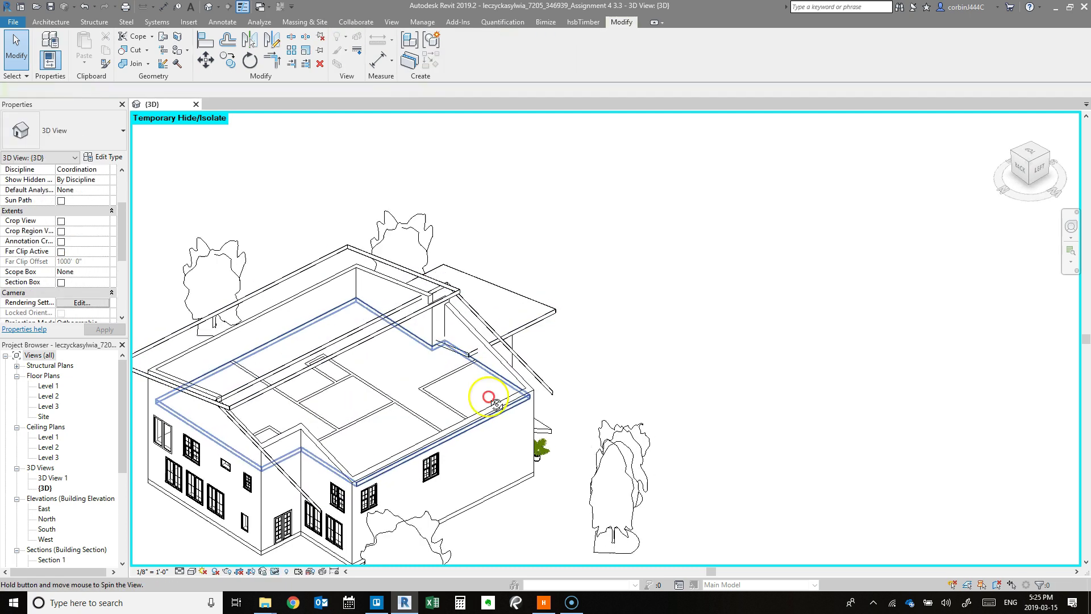
scroll(463, 378, up, 6)
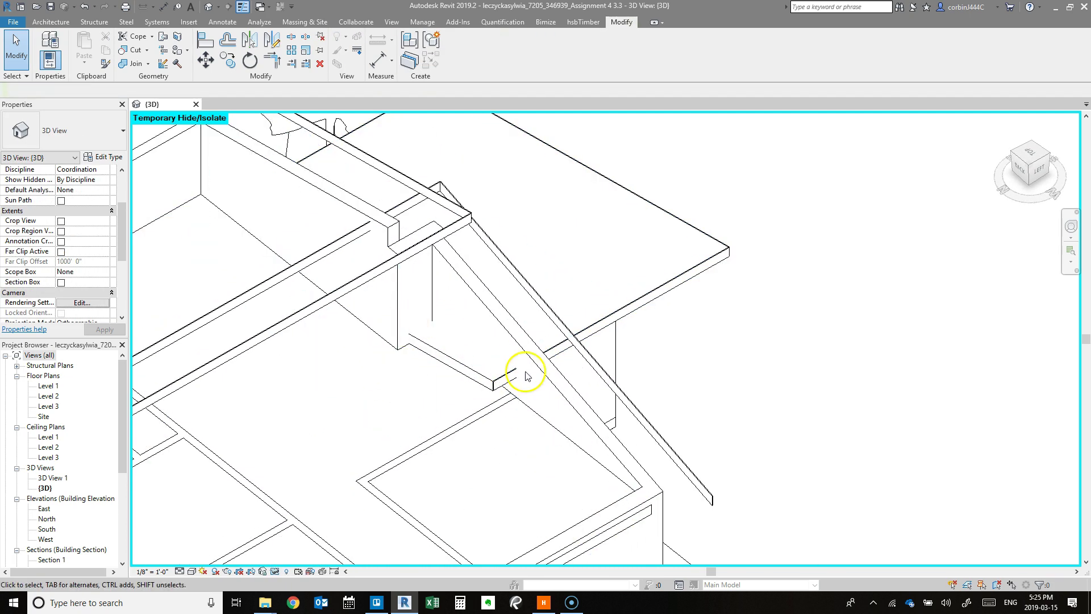
Select the flat lower roof and enter Edit Footprint.
click(443, 361)
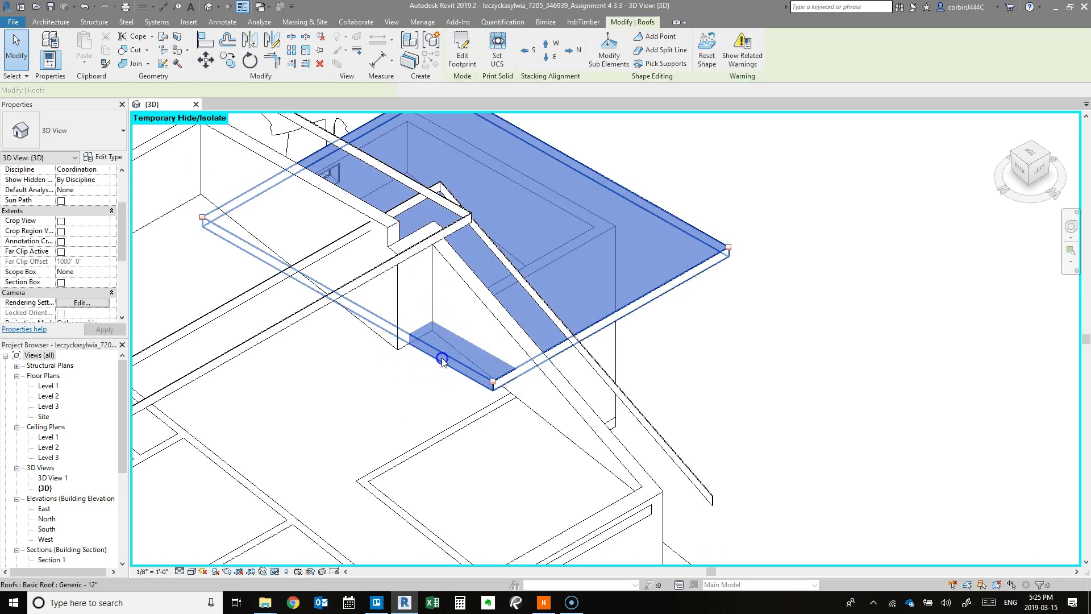
click(465, 50)
click(499, 212)
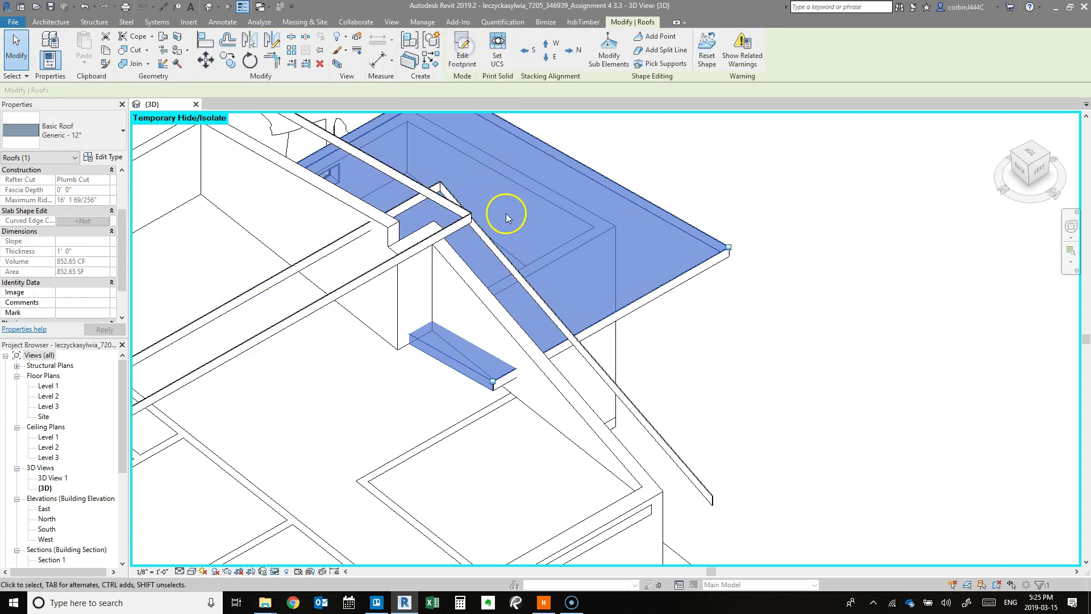
click(452, 57)
Add a sloped boundary line along the wall using Pick Walls.
mouse_move(740, 273)
shift+middle_down()
mouse_move(779, 283)
mouse_move(616, 357)
mouse_move(664, 320)
shift+middle_up()
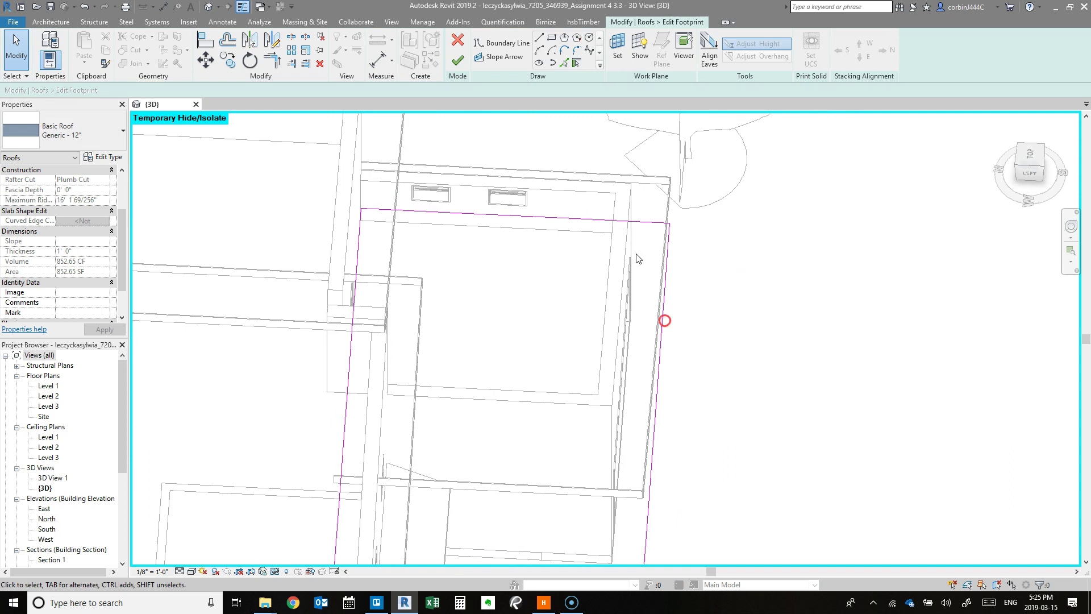
click(576, 63)
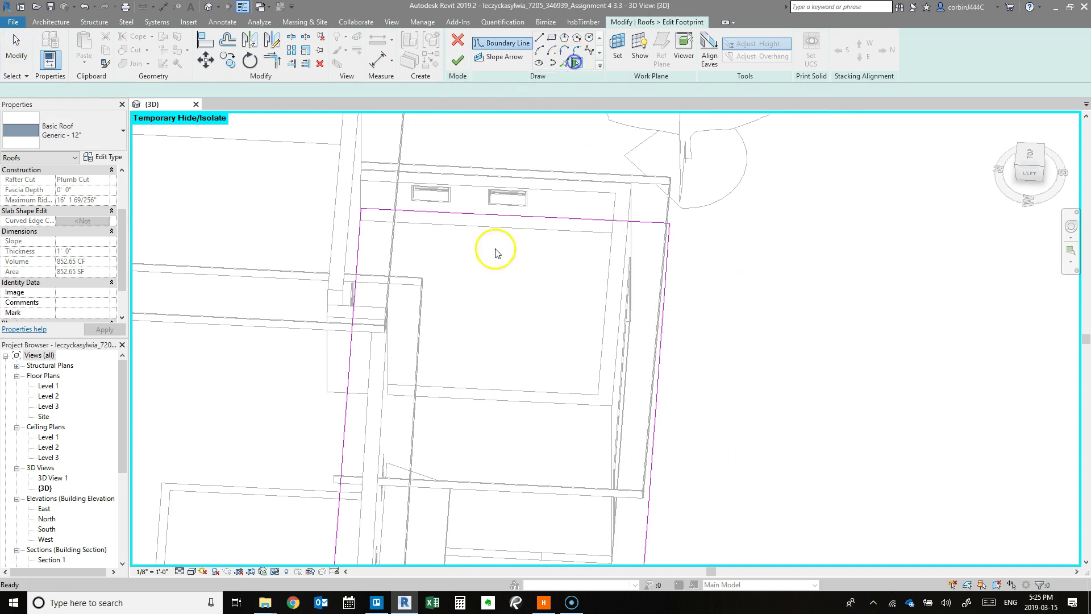
click(381, 384)
scroll(373, 317, down, 5)
mouse_move(390, 365)
shift+middle_down()
mouse_move(435, 439)
mouse_move(378, 366)
shift+middle_up()
scroll(378, 365, up, 5)
key(Escape)
key(Escape)
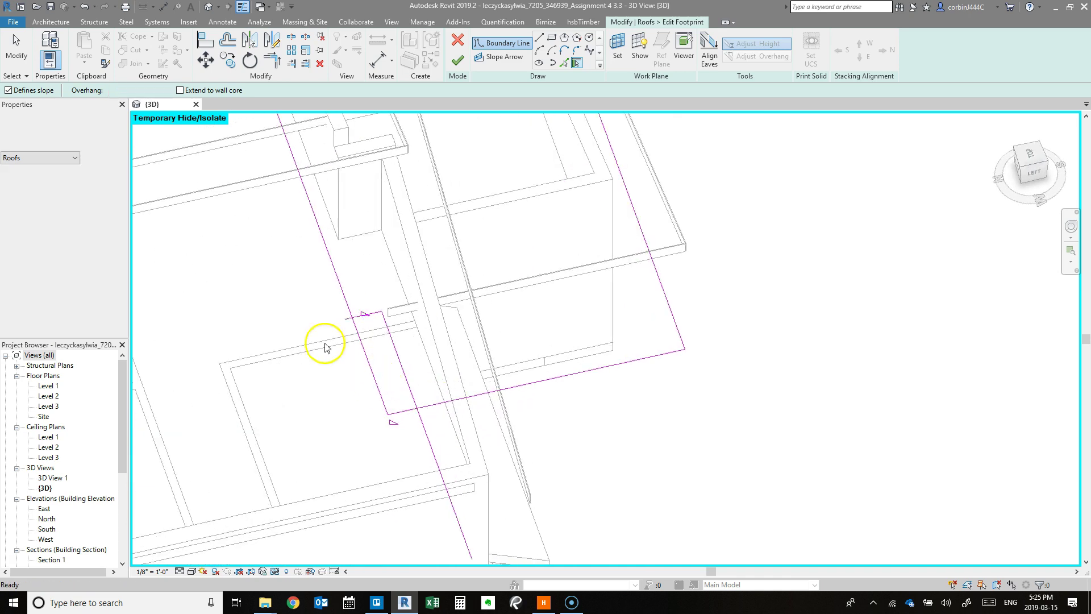
Trim the boundary lines into two corners, finish the sketch, and decline attaching walls.
click(271, 60)
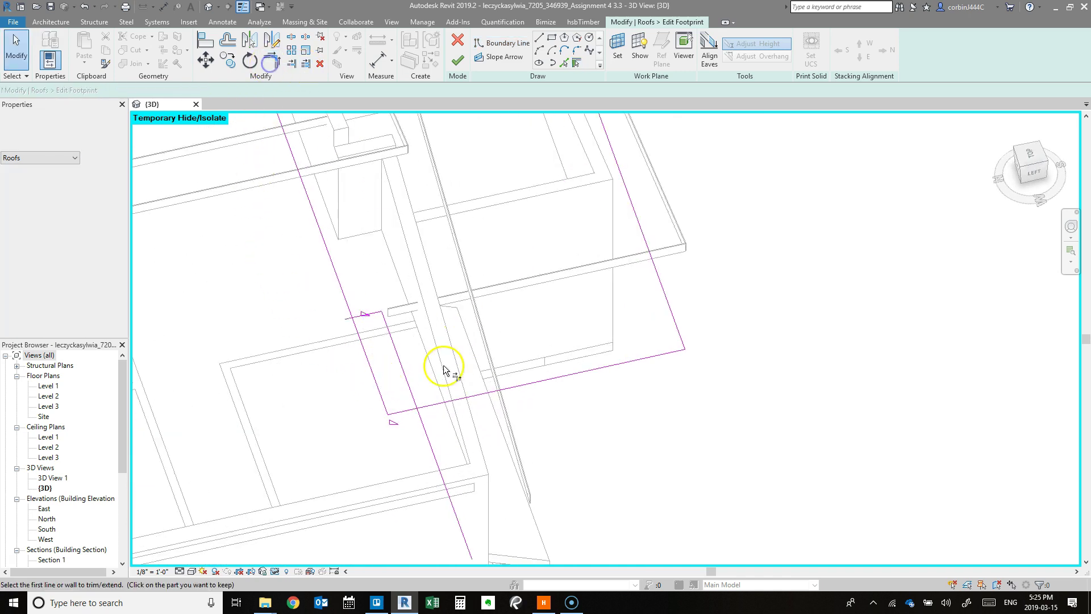
click(350, 307)
click(365, 316)
click(402, 379)
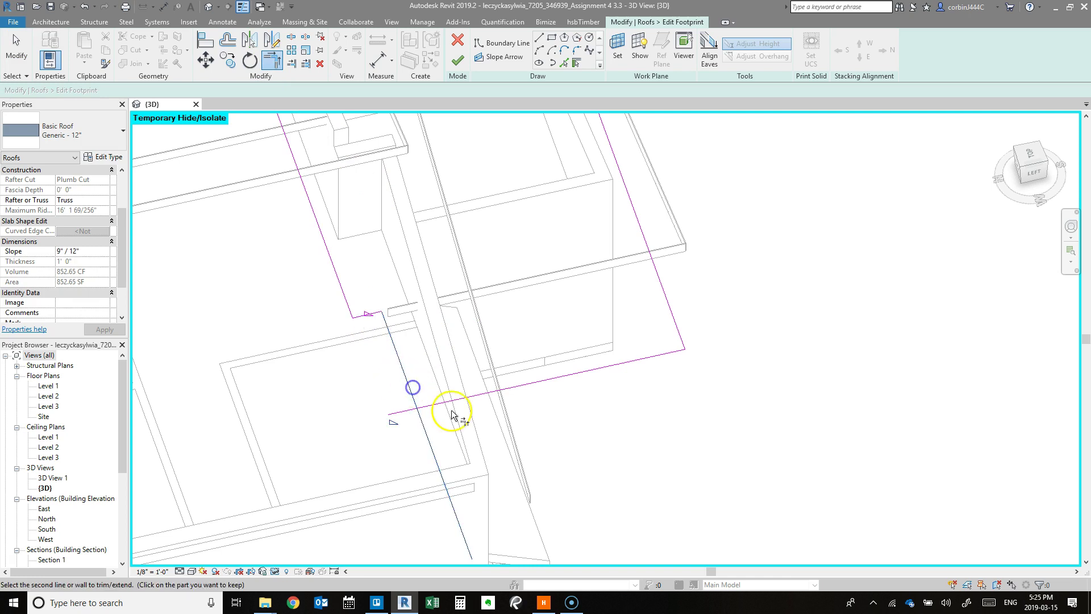
click(461, 403)
key(Escape)
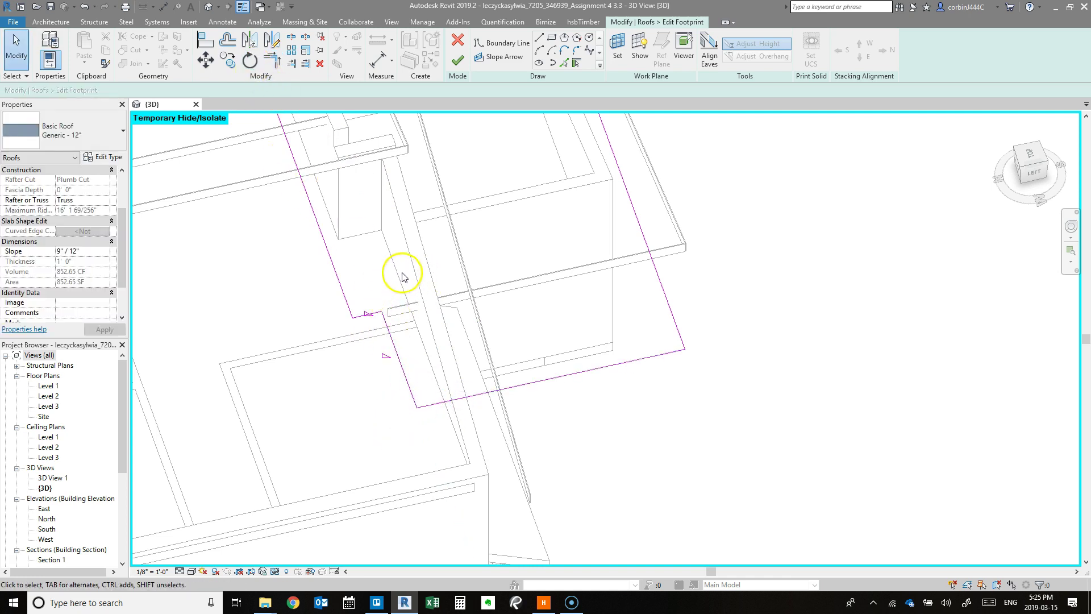
drag(402, 277, 372, 352)
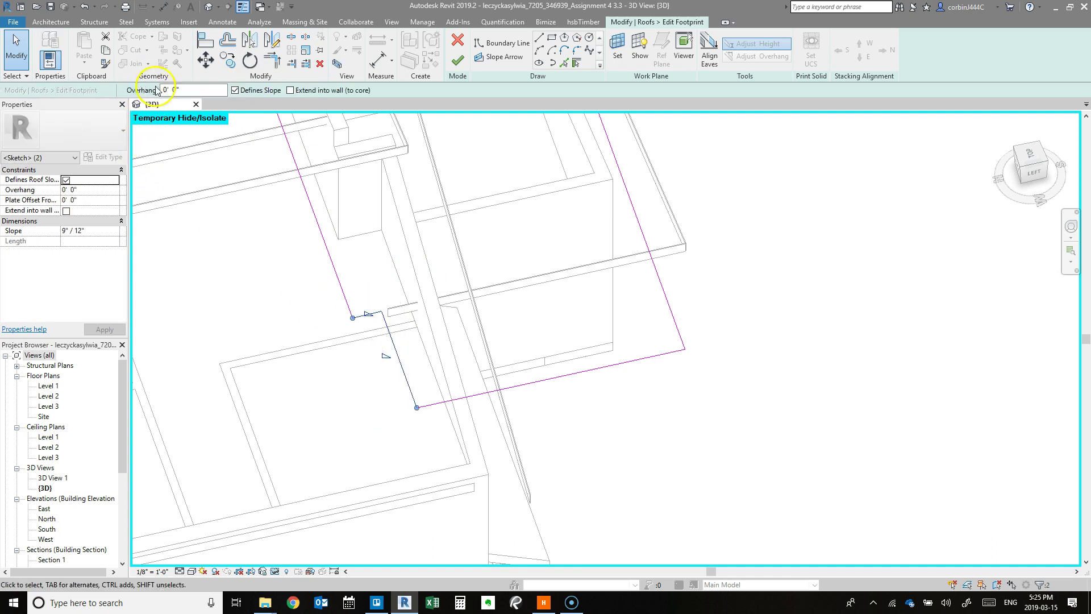
click(458, 62)
click(622, 310)
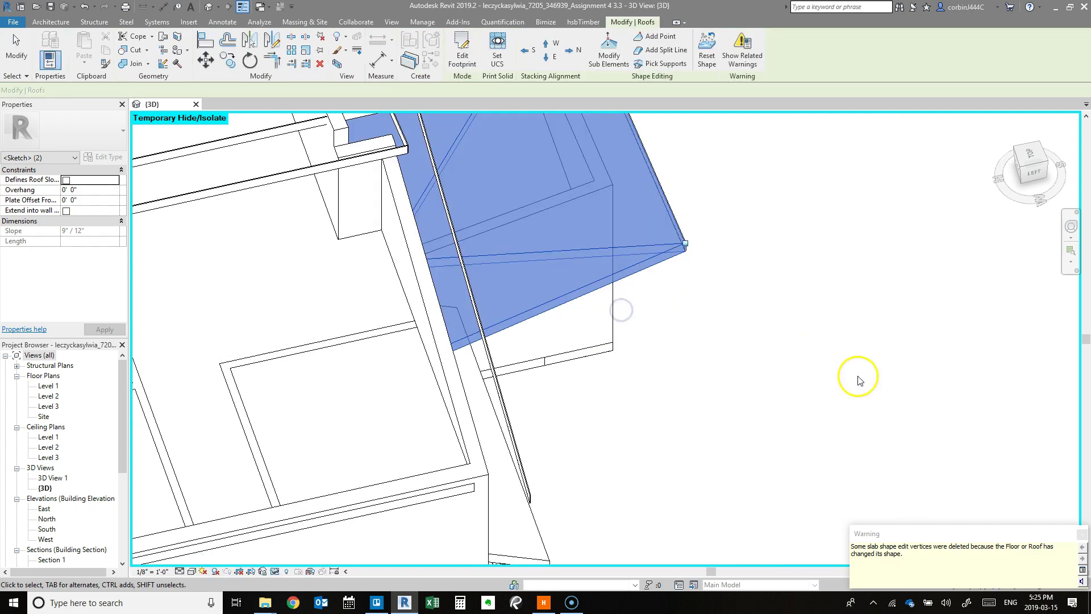
Reopen the reshaped lower roof's footprint for editing.
click(859, 379)
shift+middle_drag(864, 382, 317, 340)
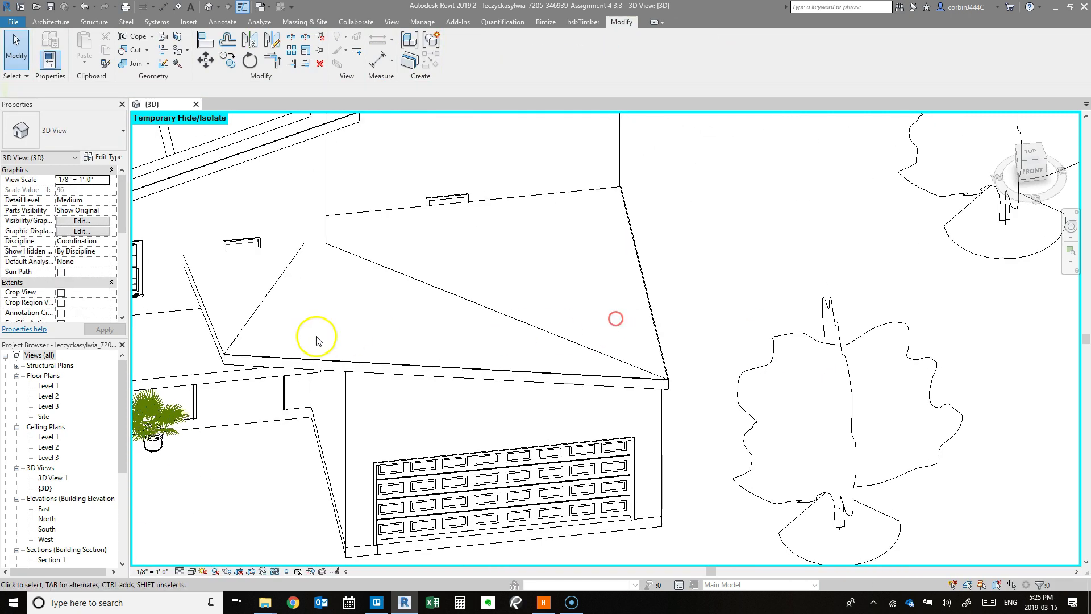
click(237, 335)
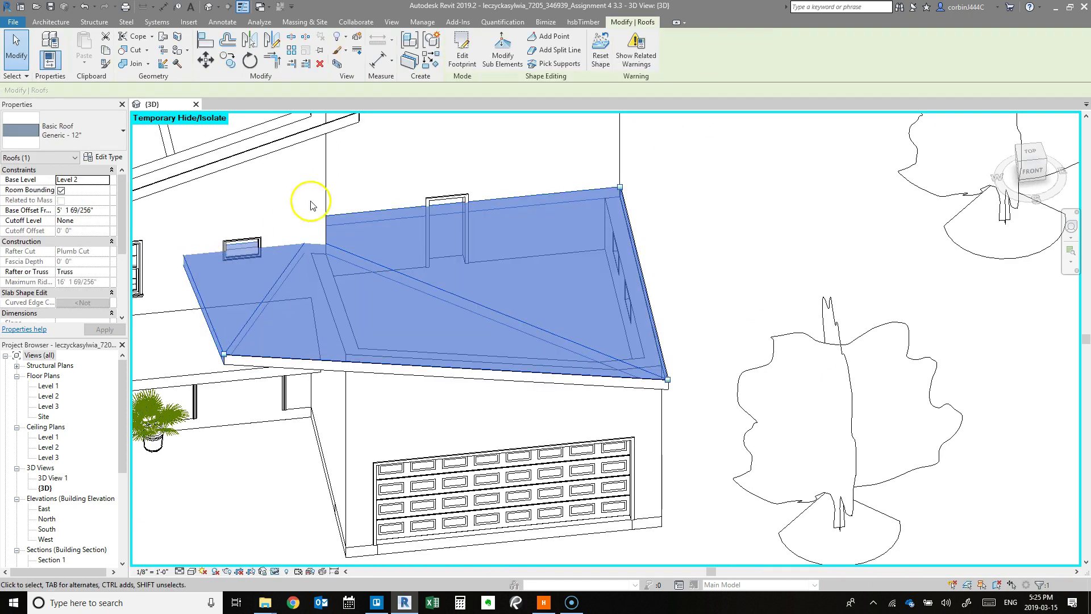
click(463, 51)
scroll(384, 336, down, 3)
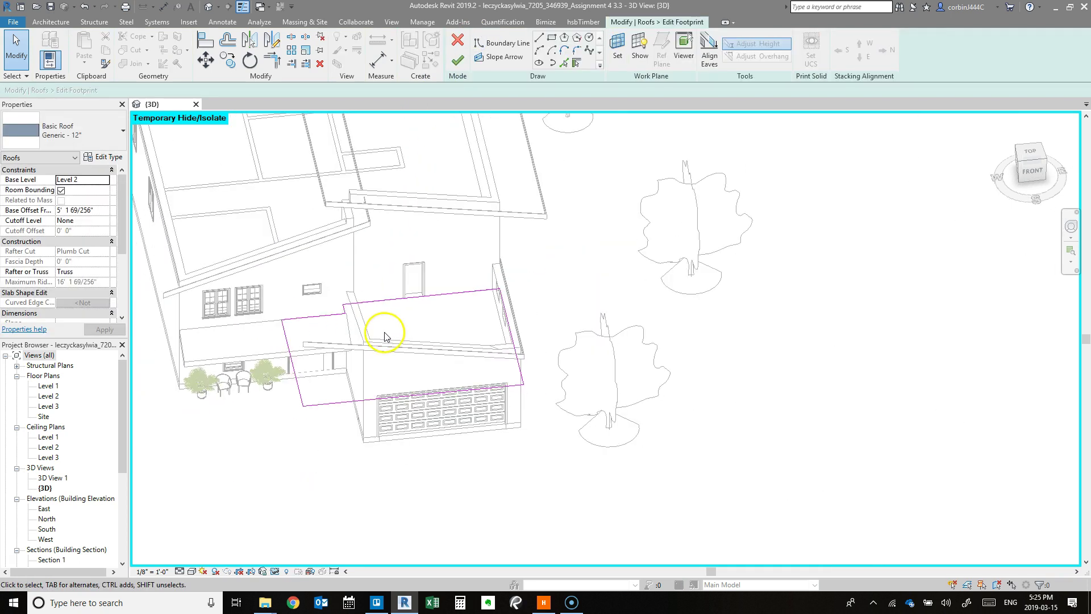
shift+middle_drag(292, 341, 376, 334)
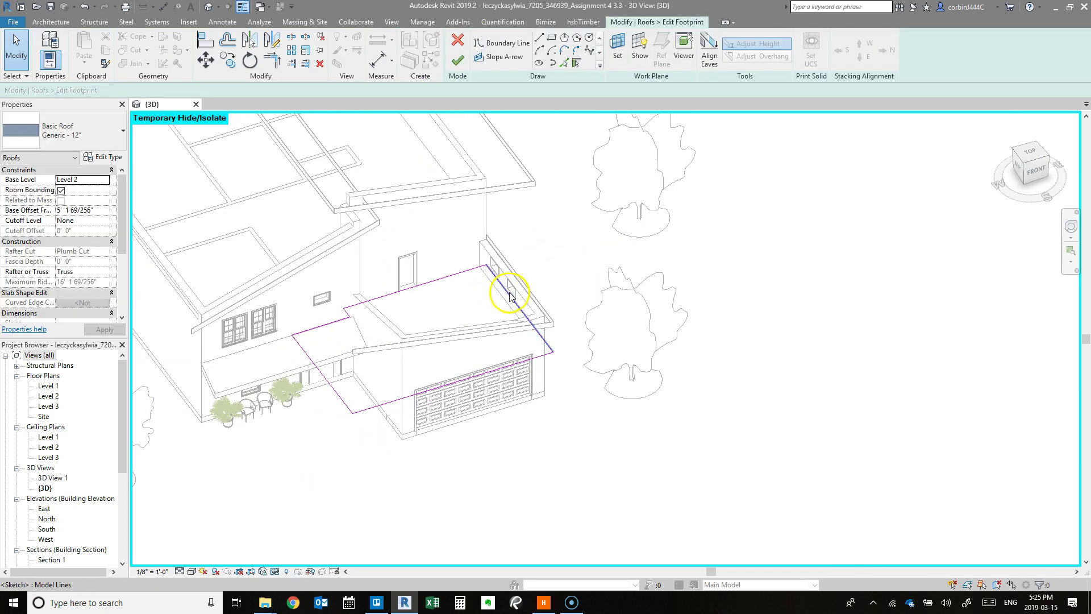
Select and deselect footprint edges near the garage and porch to find the right edge.
click(510, 296)
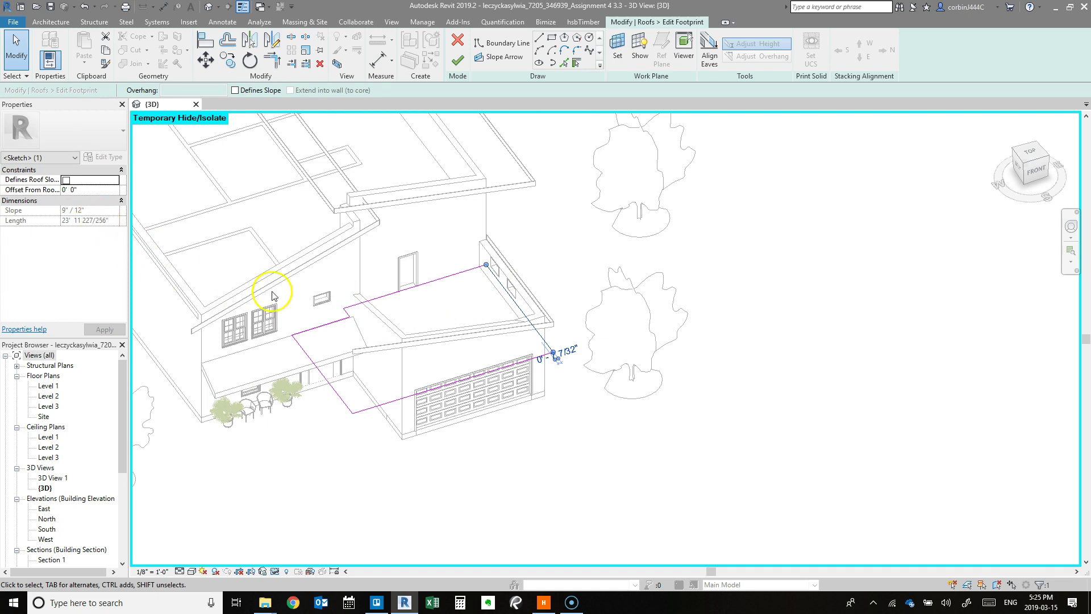
mouse_move(487, 408)
shift+middle_down()
mouse_move(370, 248)
mouse_move(397, 214)
mouse_move(448, 298)
mouse_move(463, 210)
shift+middle_up()
scroll(386, 332, up, 4)
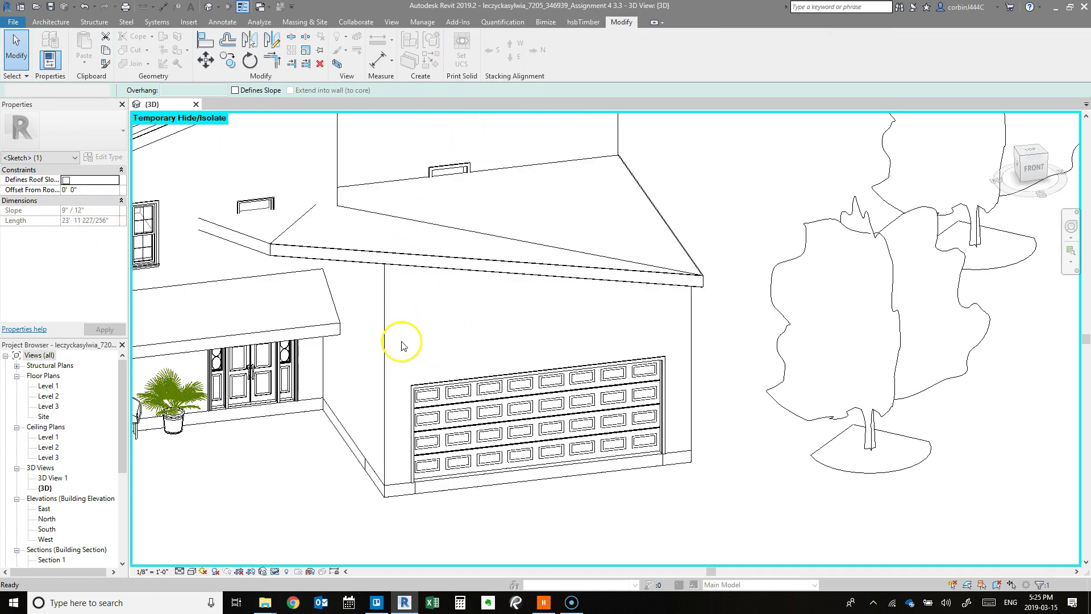
click(366, 415)
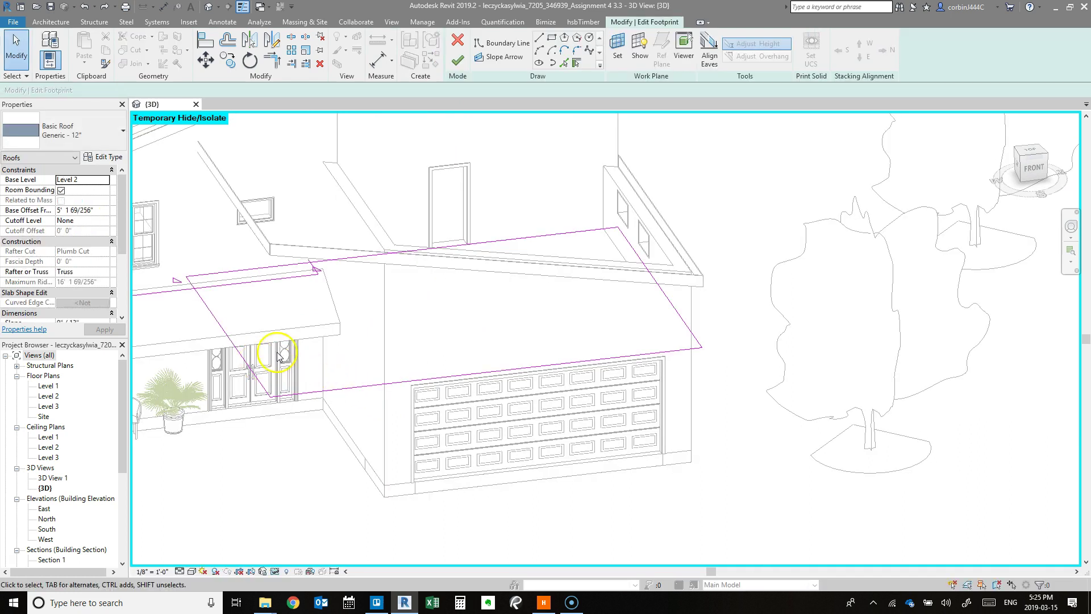
scroll(272, 359, down, 2)
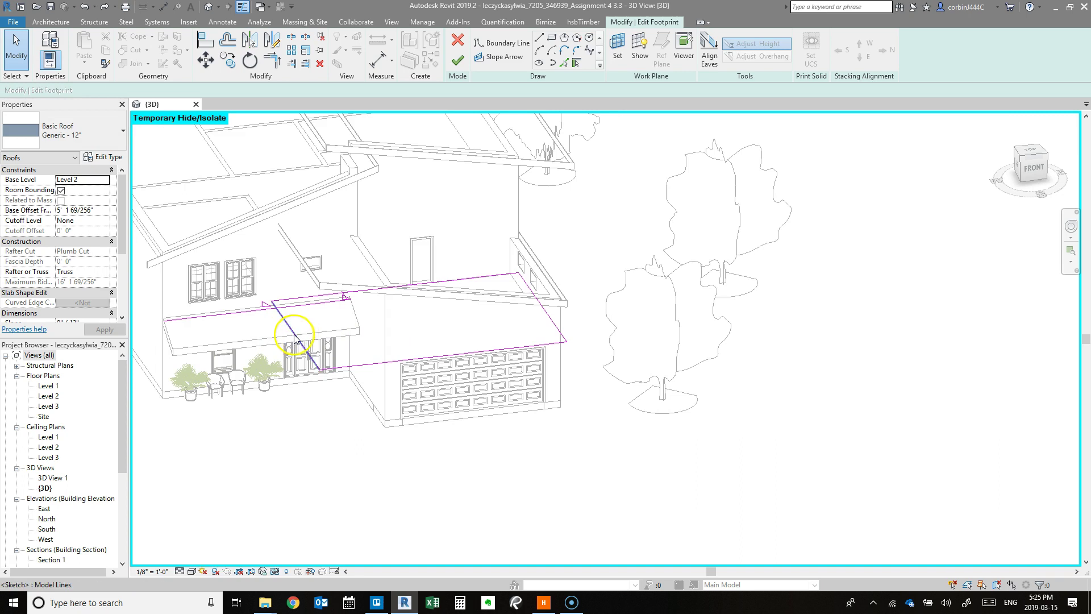
click(292, 339)
click(454, 326)
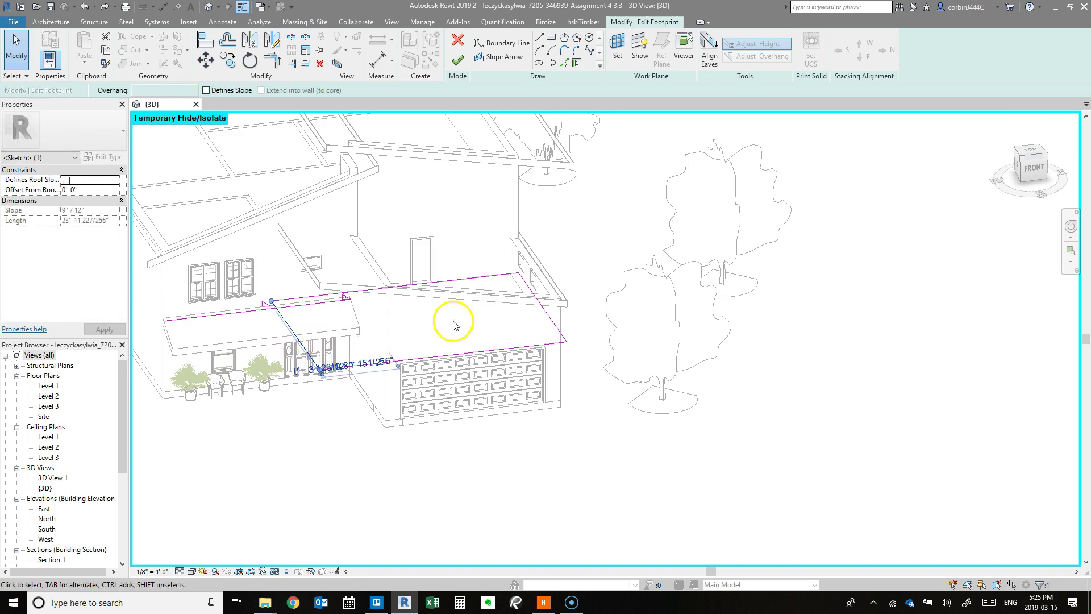
click(541, 303)
click(295, 322)
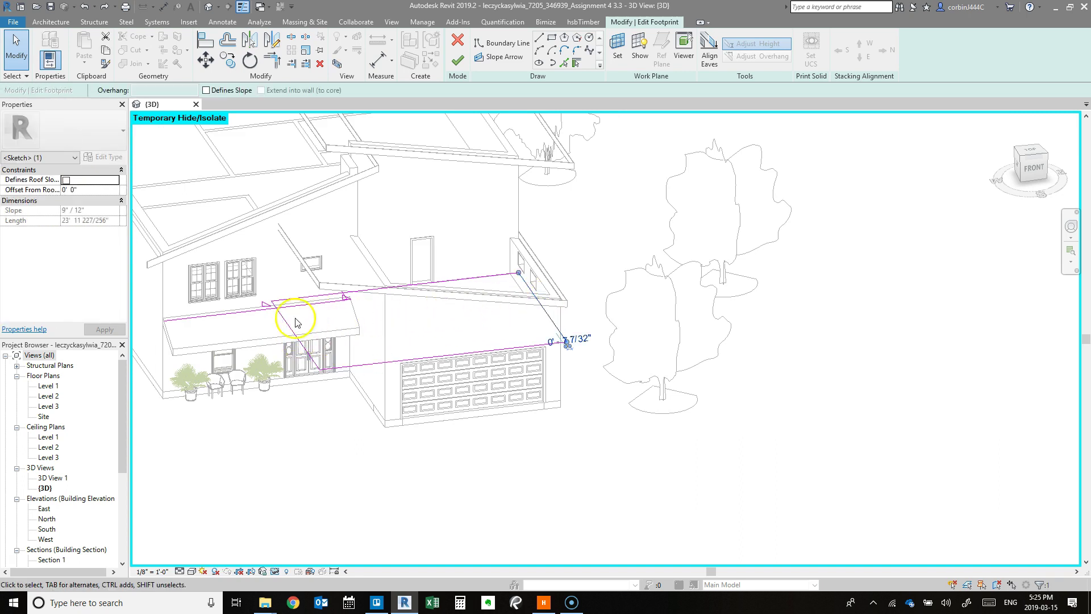
scroll(379, 284, up, 3)
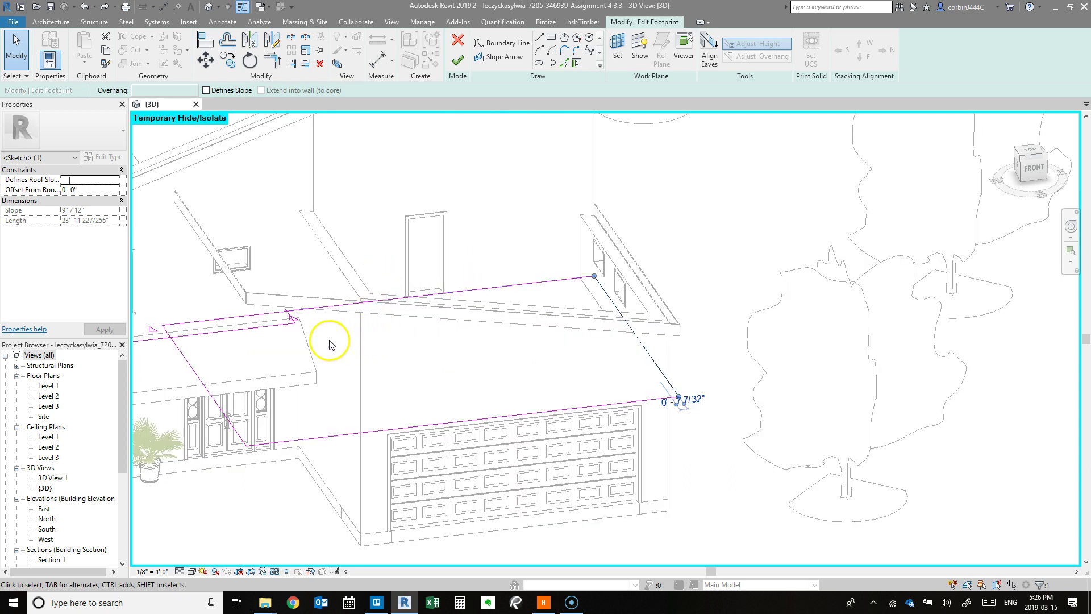
key(Escape)
Make the right footprint edge define a 2"/12" slope and finish the edit.
middle_drag(321, 341, 371, 243)
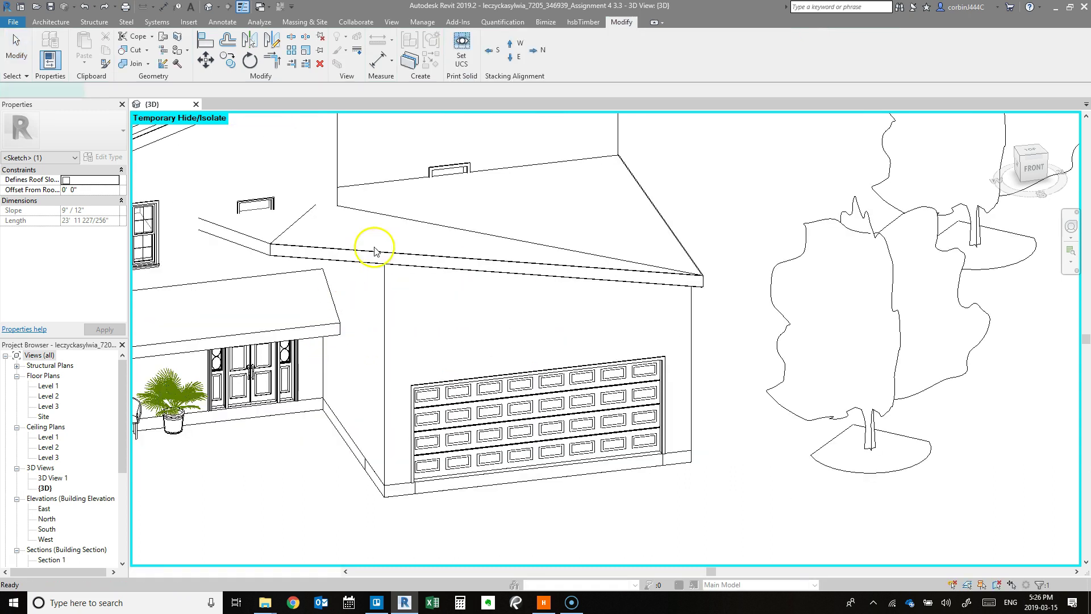
click(653, 280)
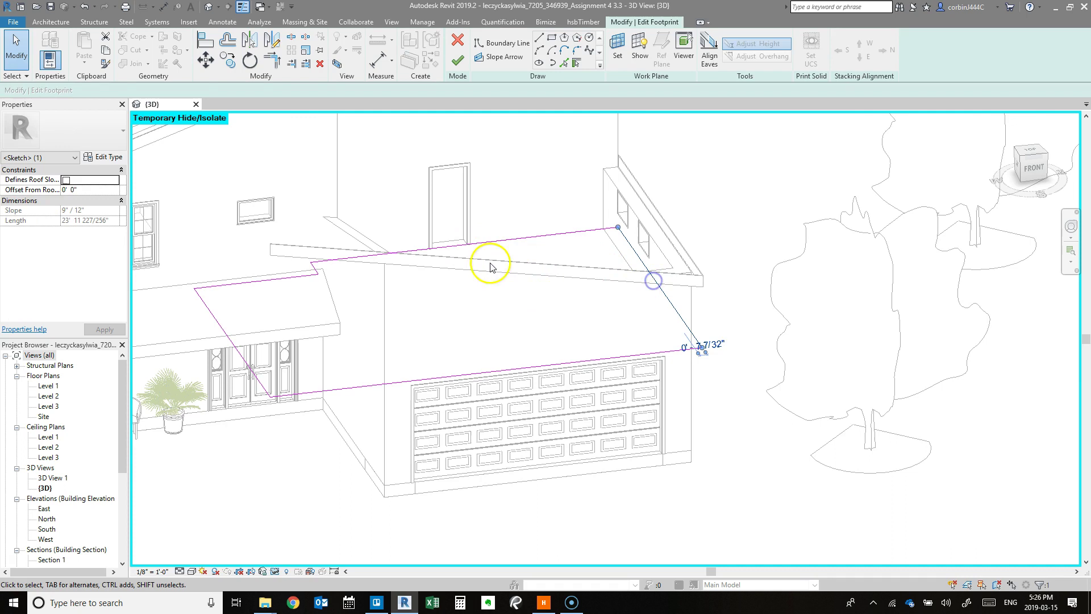
scroll(463, 401, down, 2)
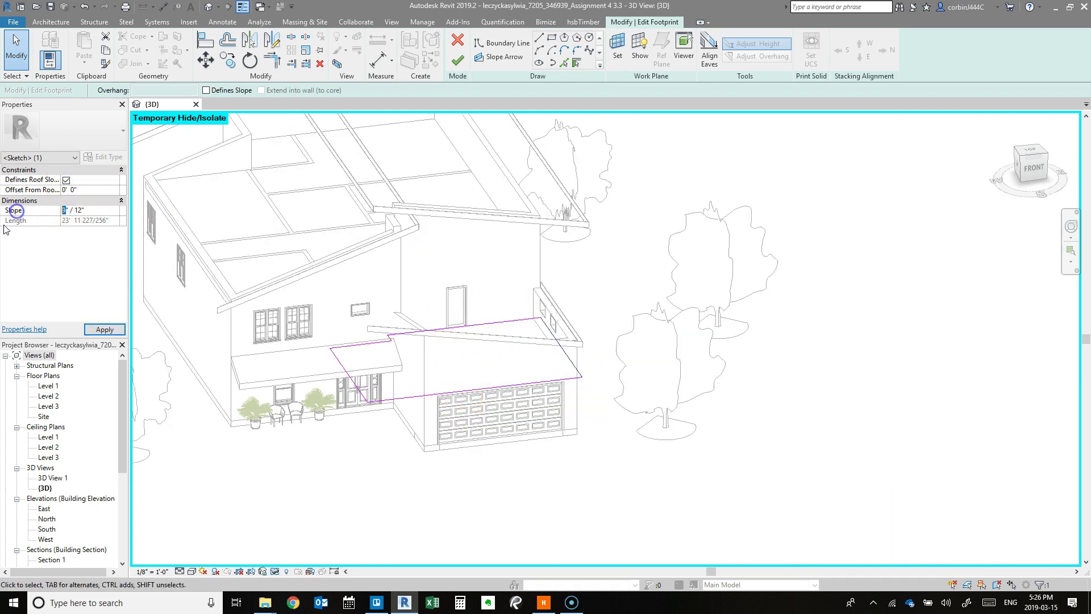
click(104, 330)
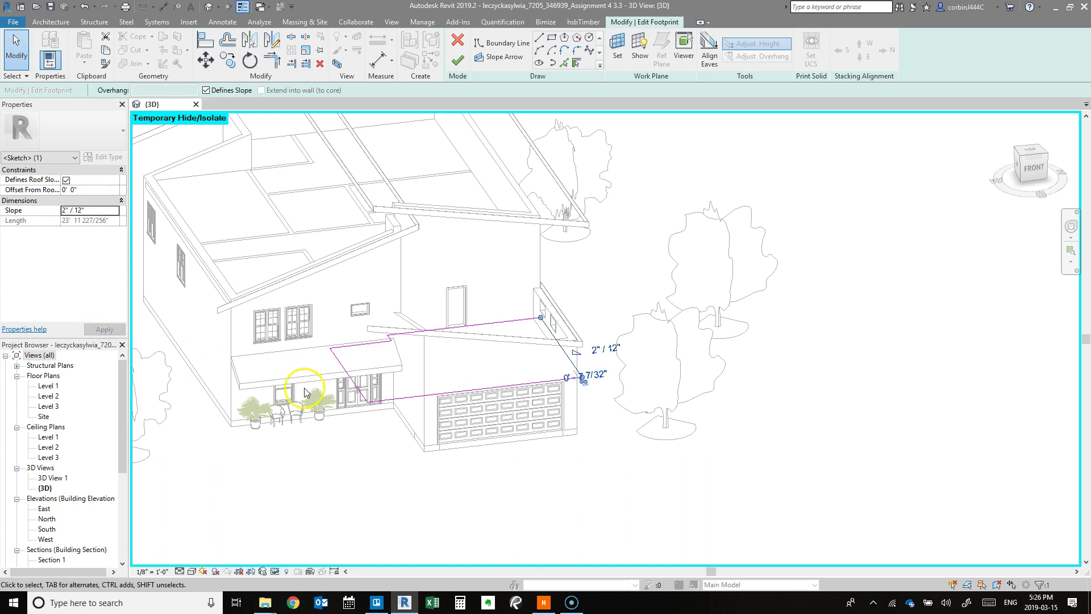
click(457, 65)
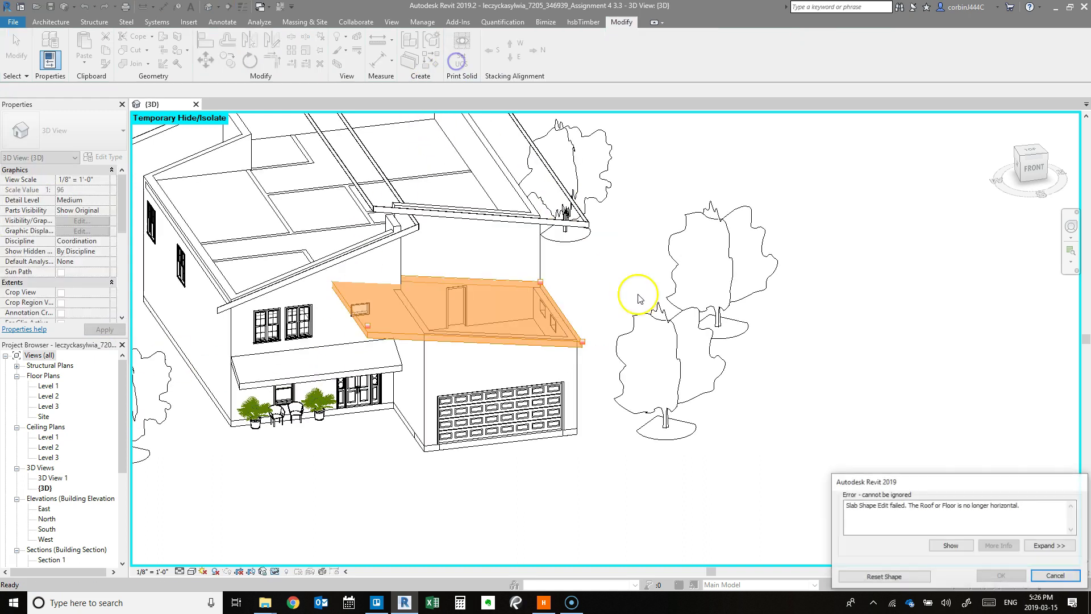
Reset the slab shape to clear the error, then check the garage roof from the front.
click(902, 577)
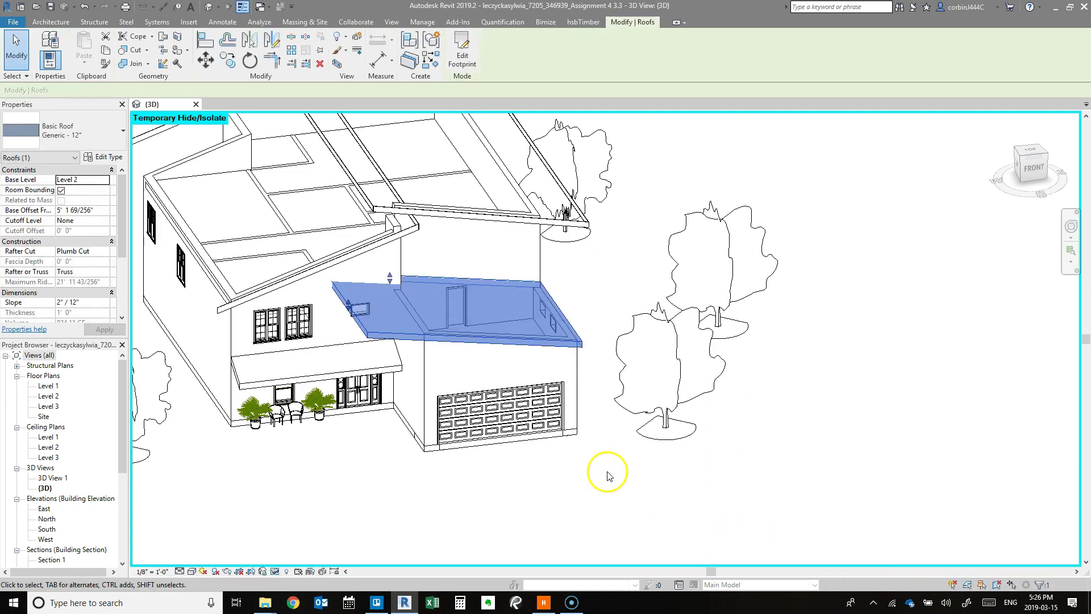
click(560, 482)
shift+middle_drag(560, 482, 390, 451)
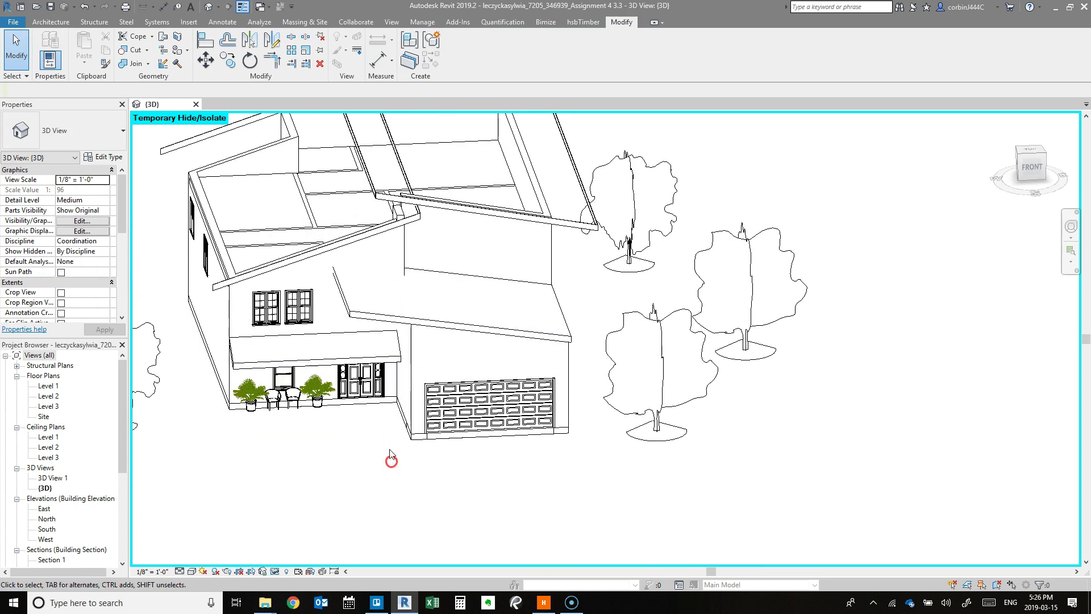
scroll(353, 273, up, 5)
click(330, 298)
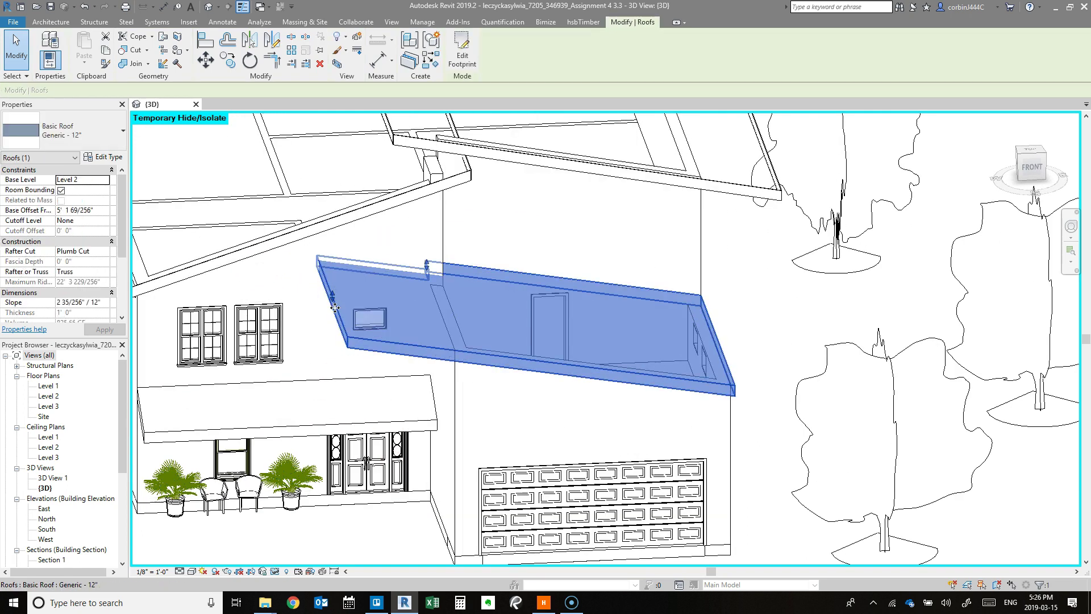
key(ctrl+z)
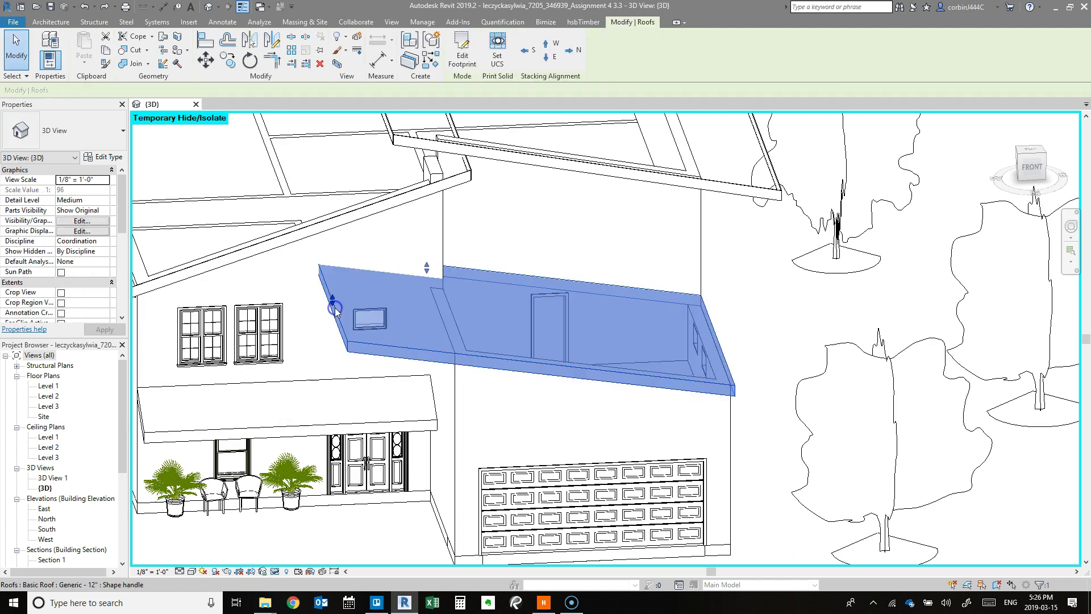
Reopen the garage roof footprint and delete its side and front boundary edges.
click(458, 62)
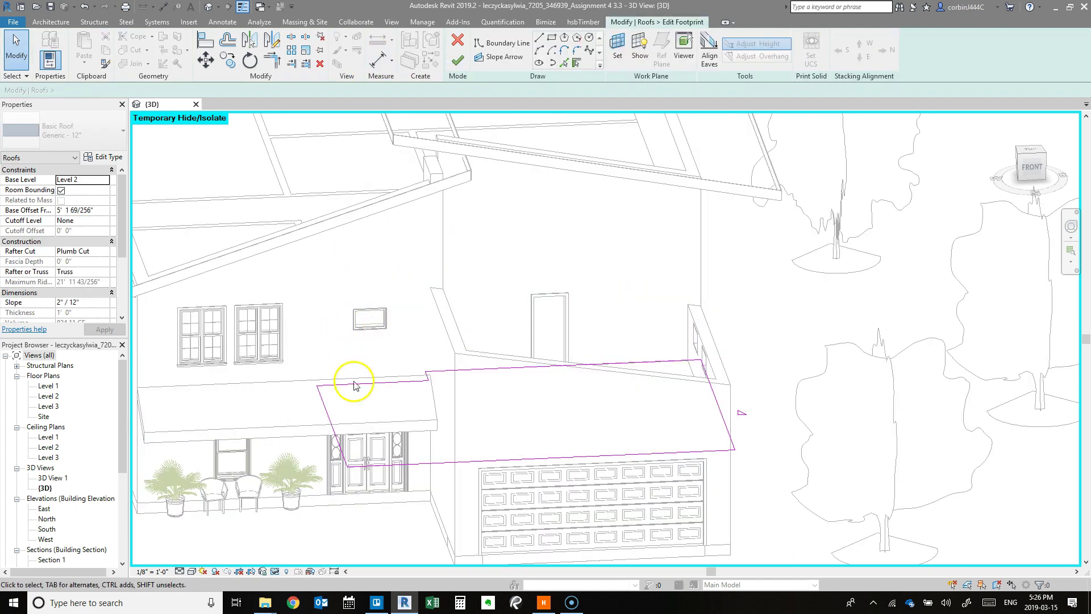
click(578, 64)
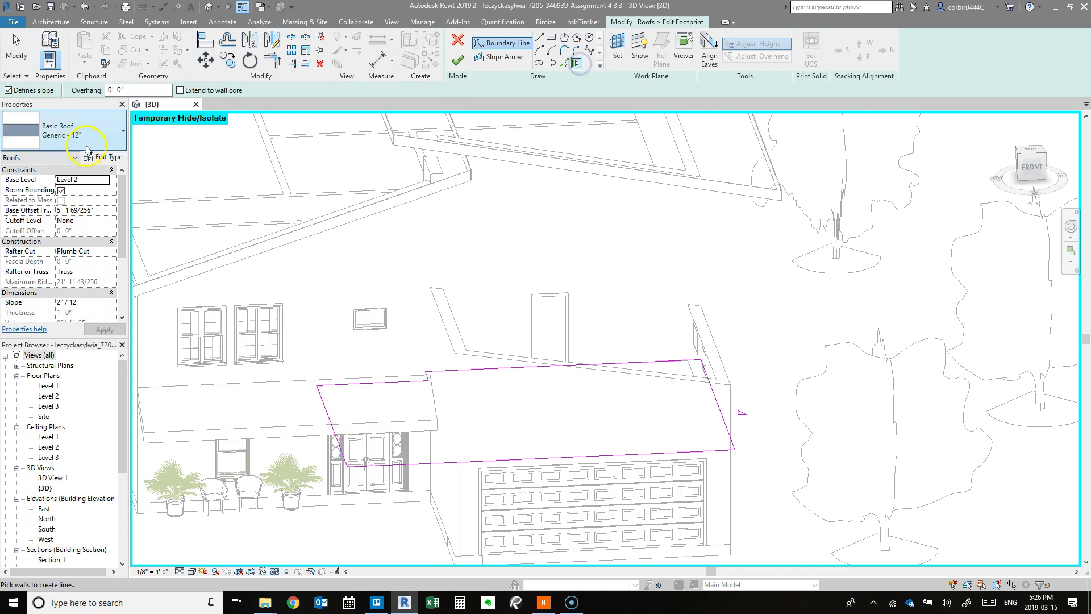
click(133, 87)
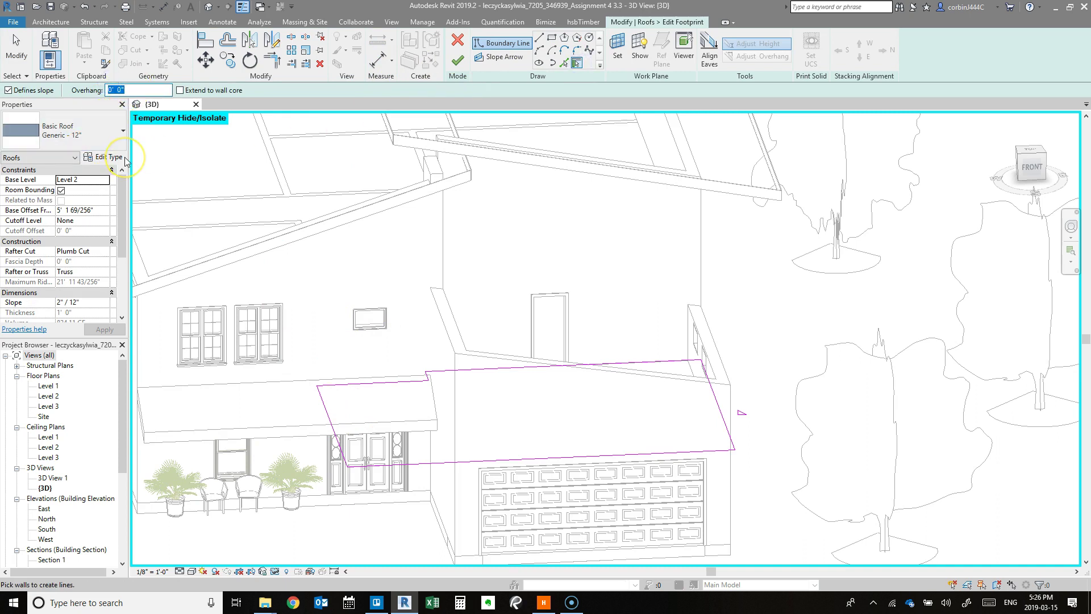
click(11, 71)
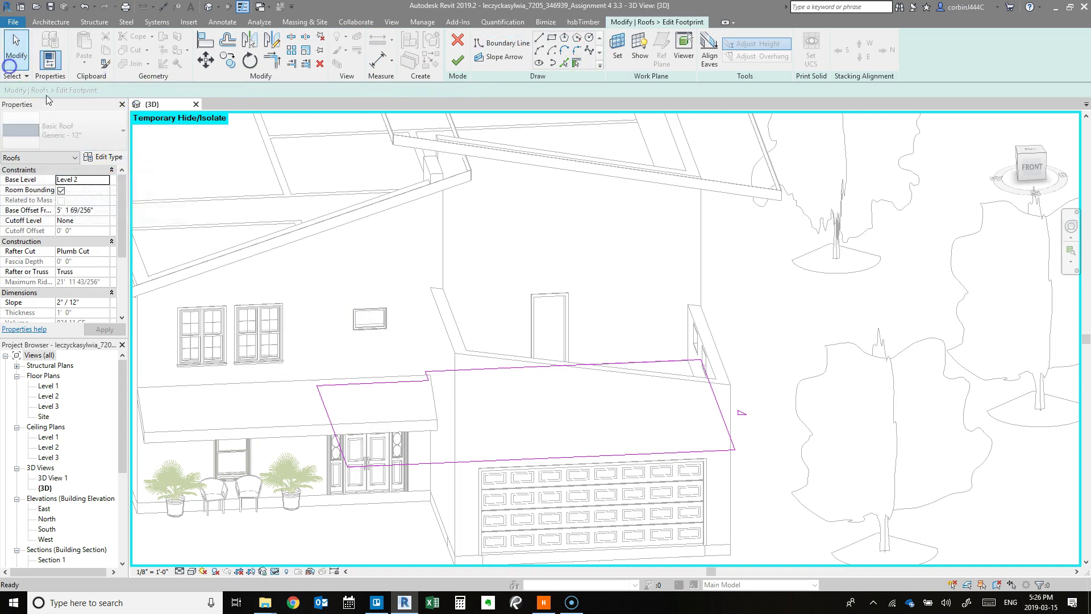
click(714, 398)
click(737, 454)
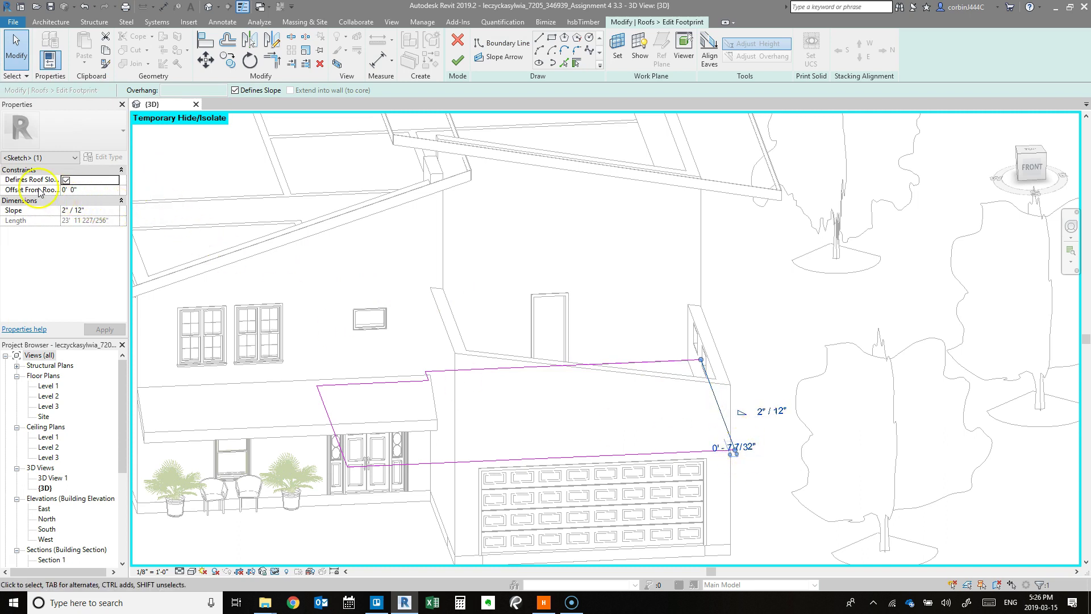
click(799, 480)
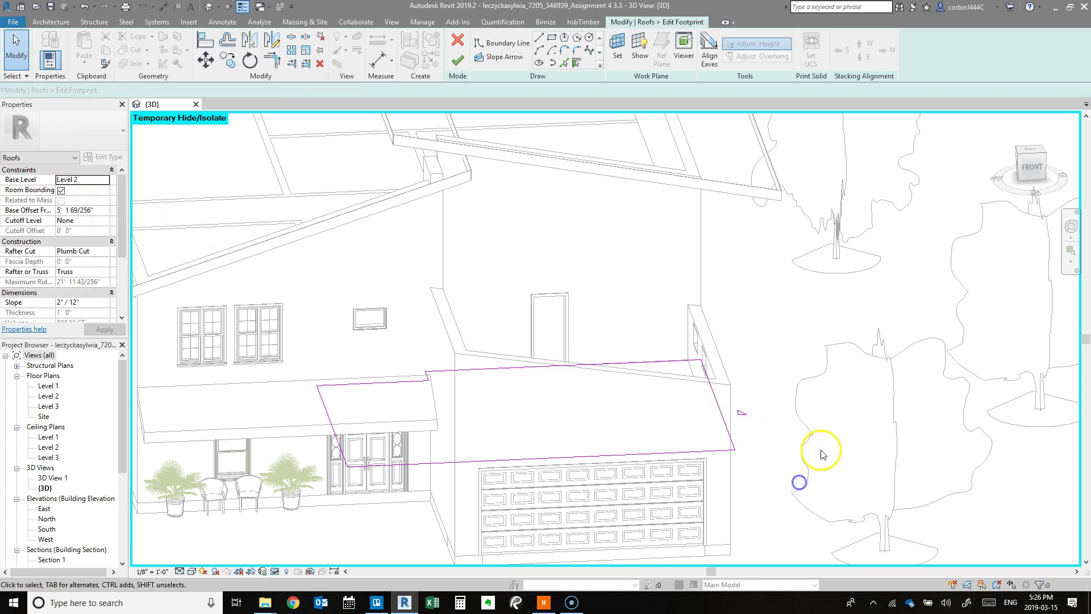
click(237, 489)
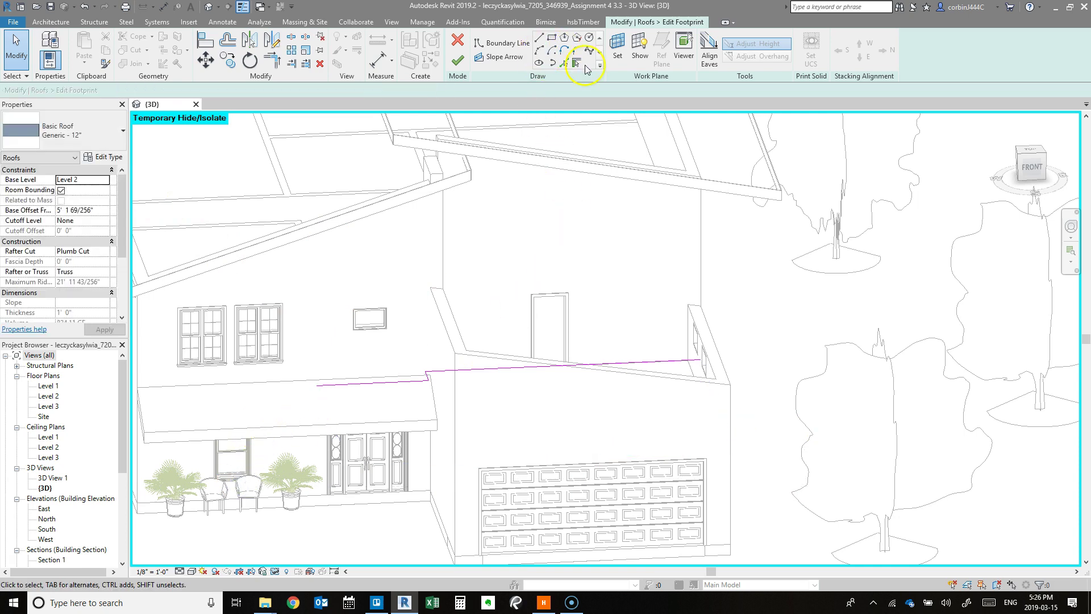
Add new boundary lines from the right, front and left walls, flipping the left one.
click(577, 64)
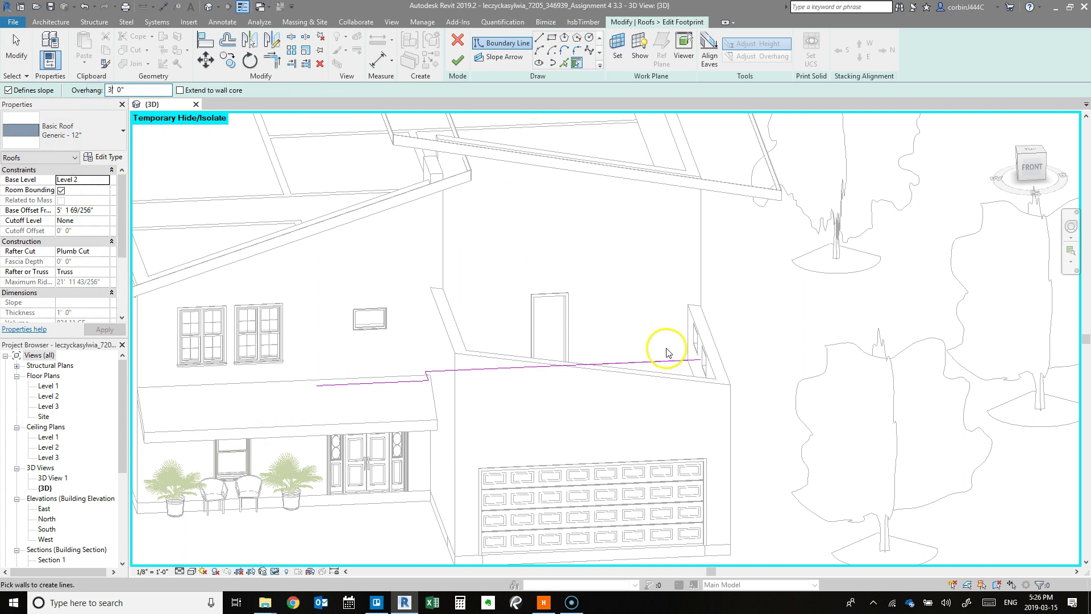
click(706, 345)
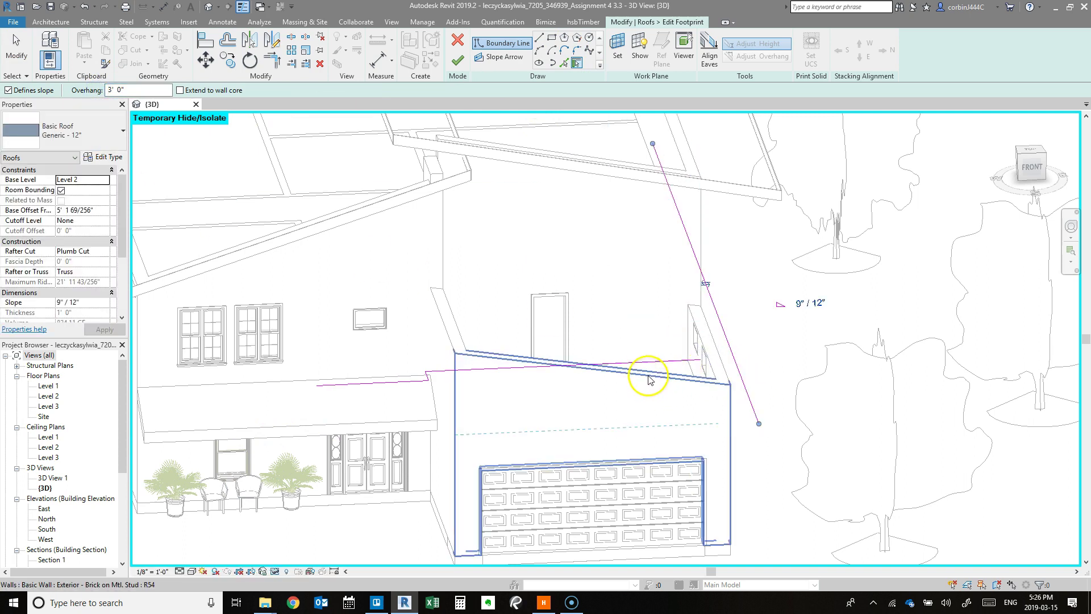
click(642, 378)
click(490, 407)
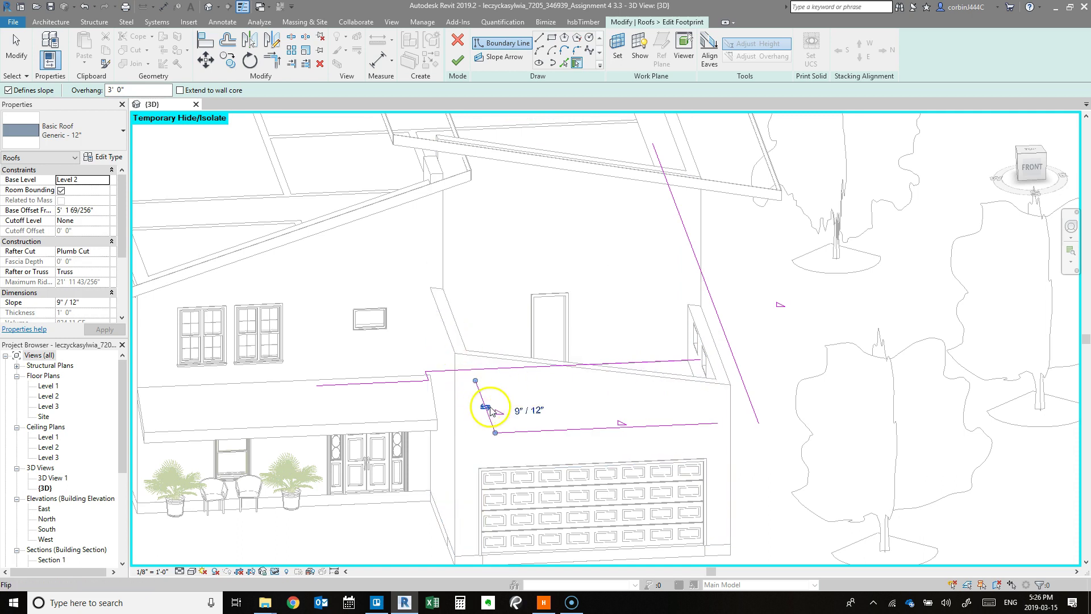
click(392, 391)
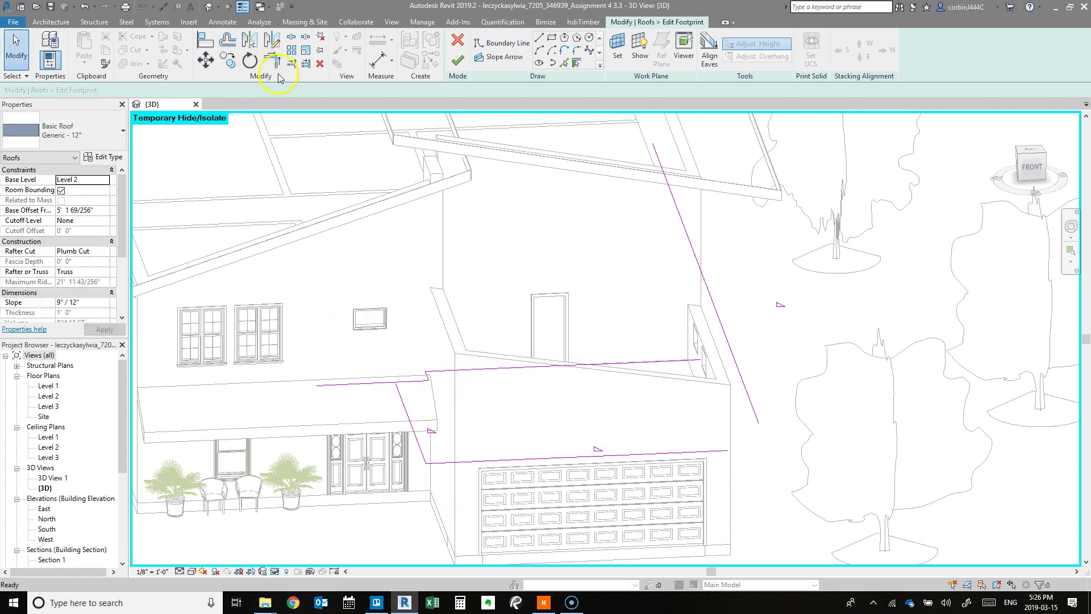
Trim the back/left and bottom/sloped sketch lines into clean corners.
click(272, 60)
click(402, 385)
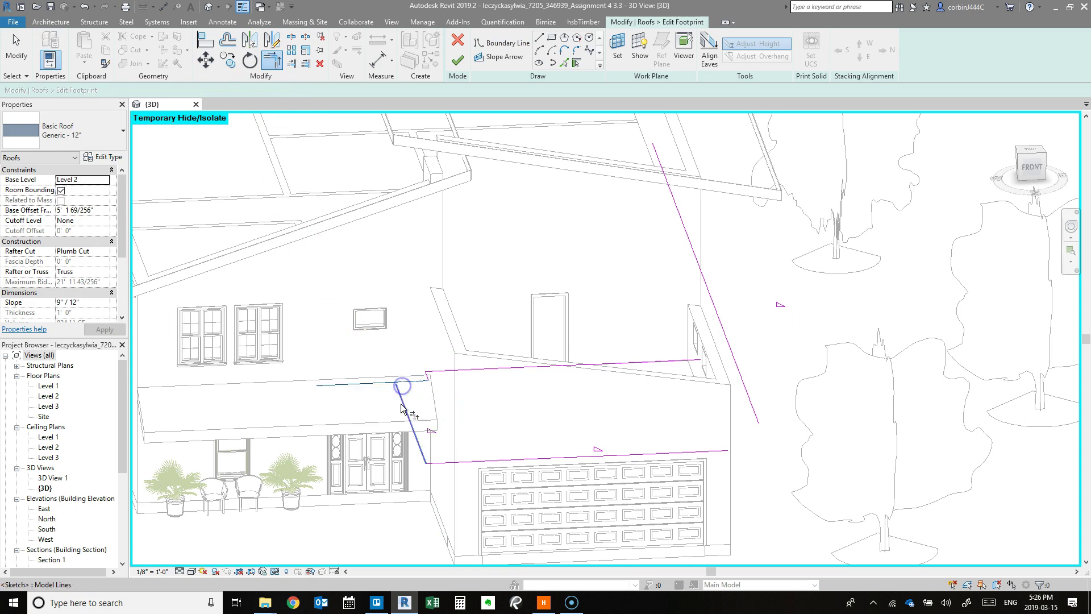
click(401, 405)
click(706, 449)
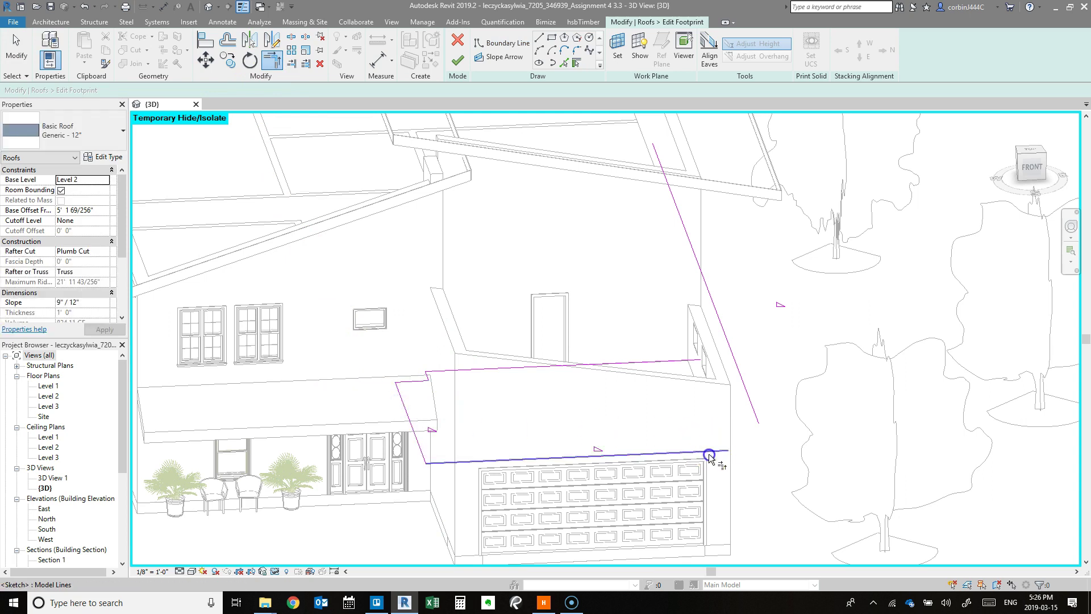
click(742, 384)
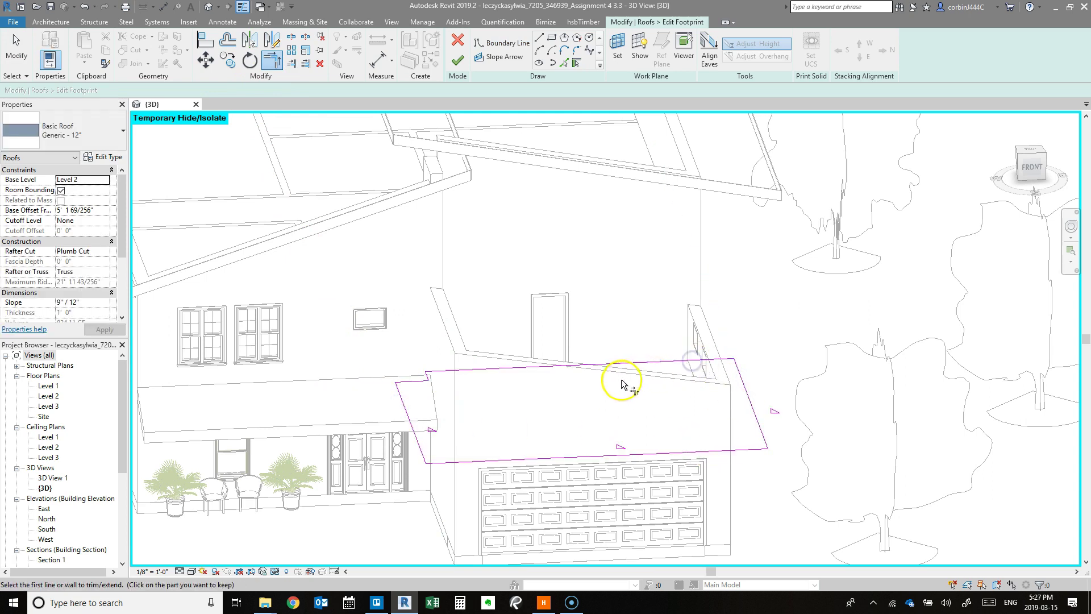
key(Escape)
drag(475, 454, 369, 410)
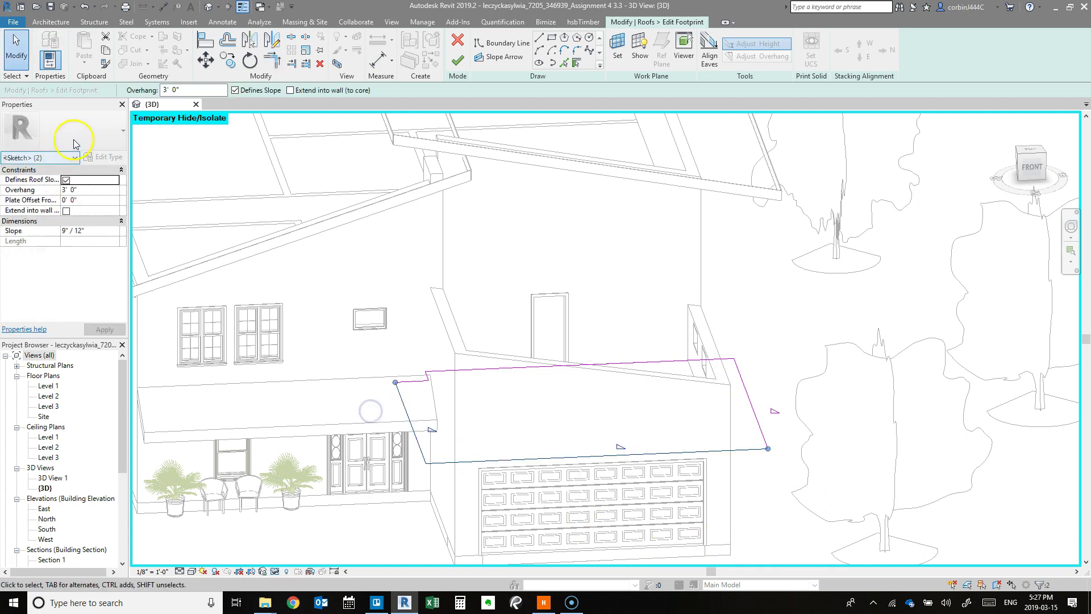
key(Escape)
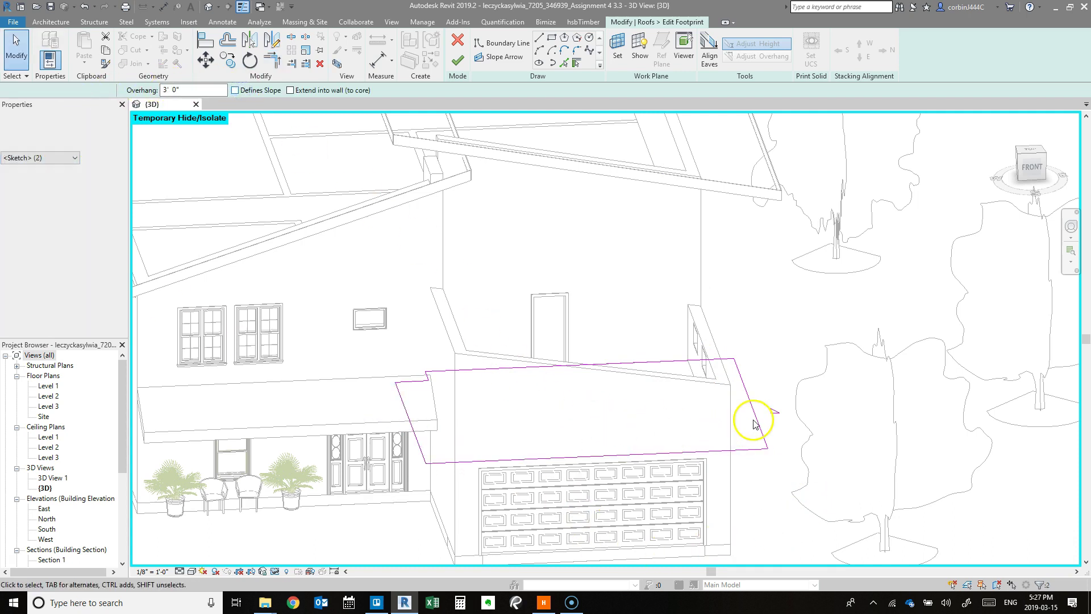
Give the right sloped footprint edge a 2"/12" slope.
click(739, 410)
click(73, 229)
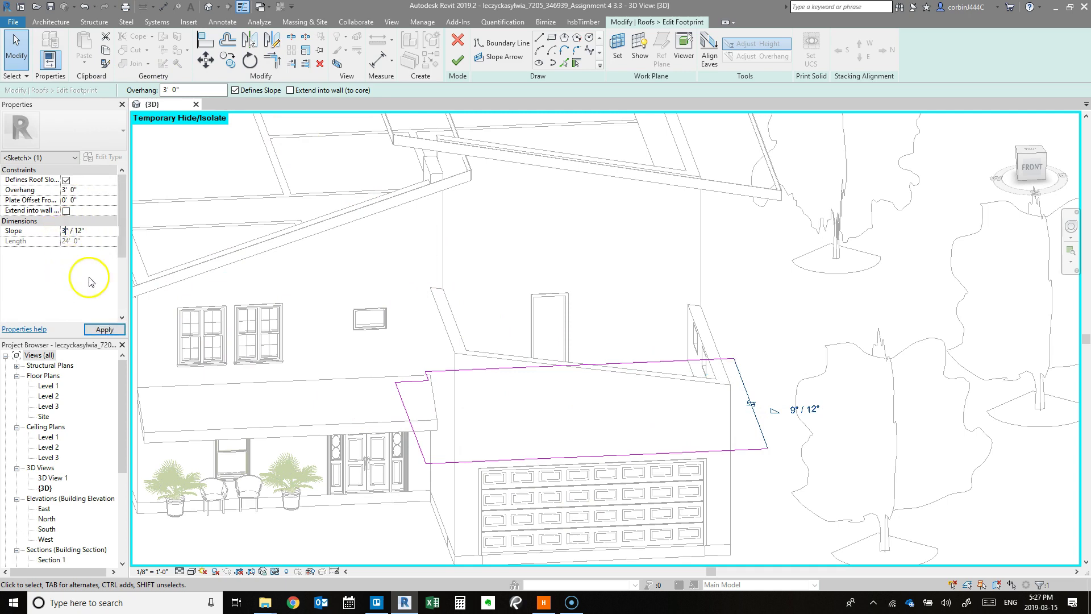
click(88, 329)
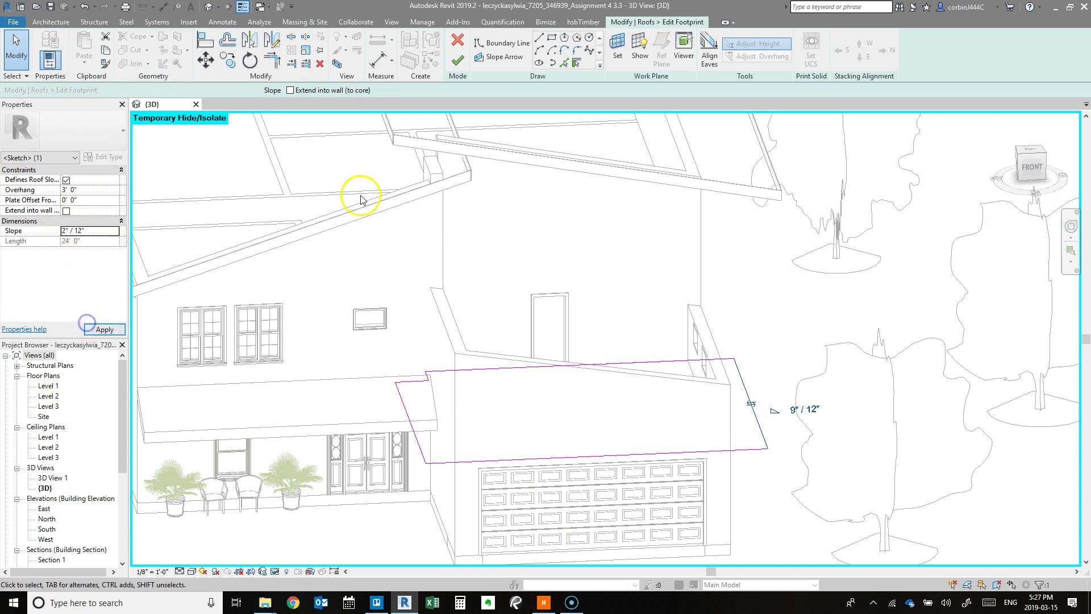
Finish the footprint, answer the attach-walls prompt, and look over the rebuilt garage roof.
click(461, 60)
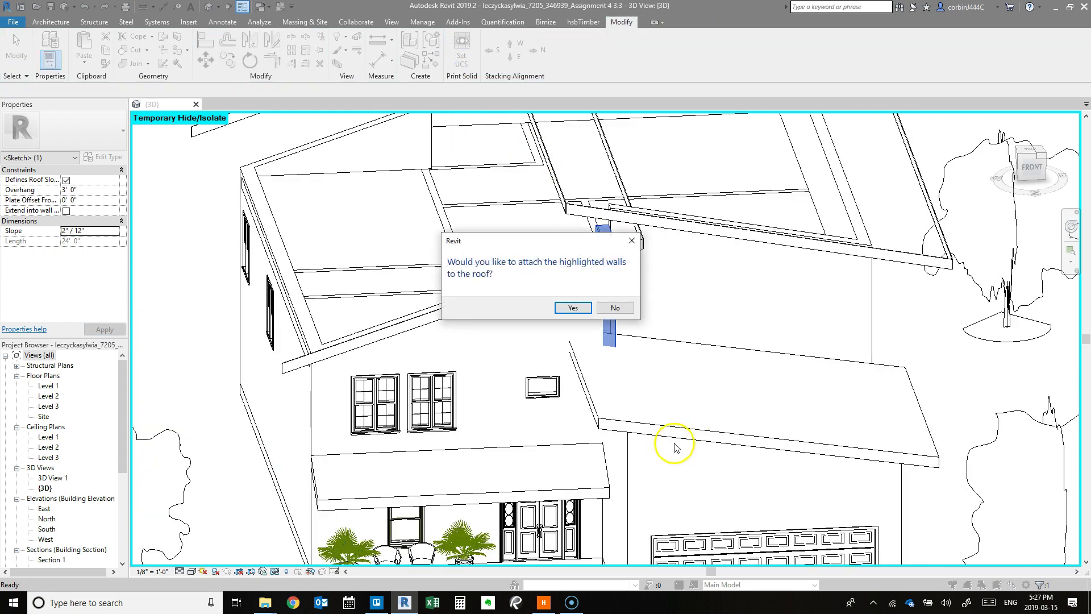
click(616, 308)
shift+middle_drag(617, 319, 816, 443)
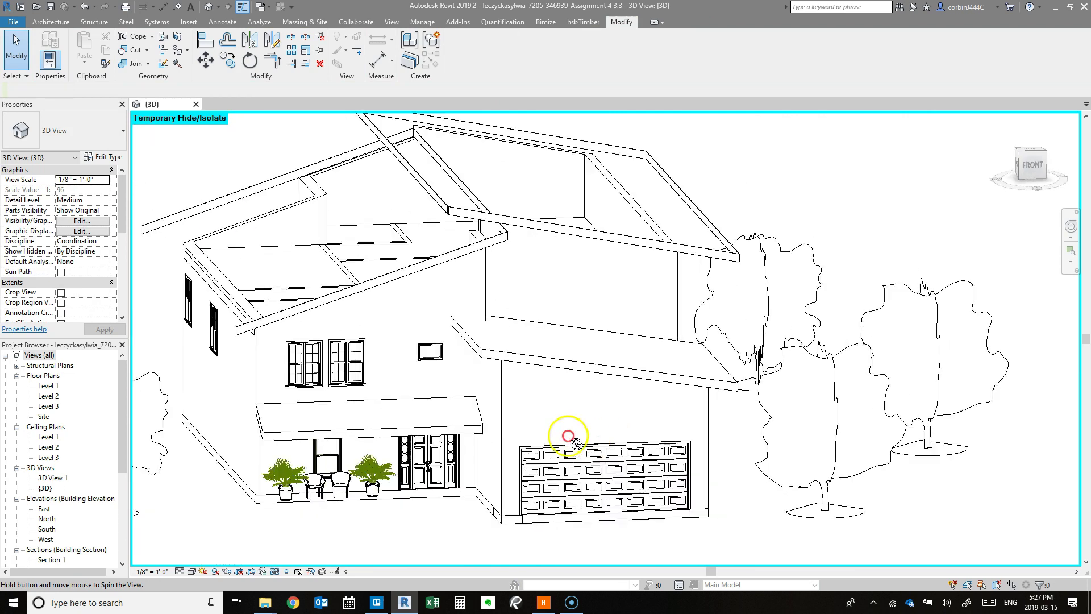
shift+middle_drag(575, 443, 560, 316)
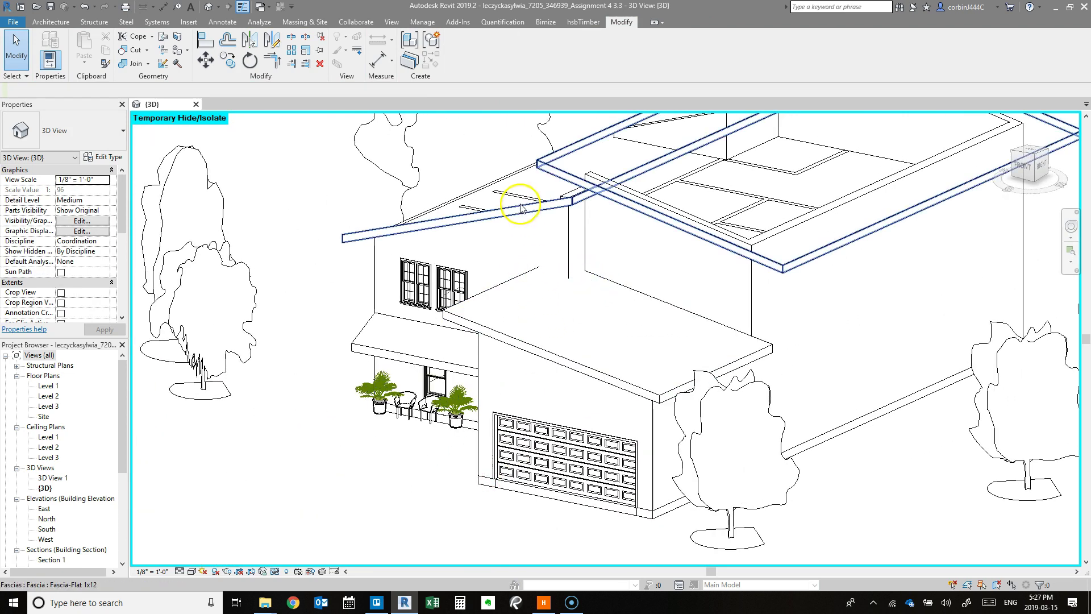
scroll(540, 288, up, 3)
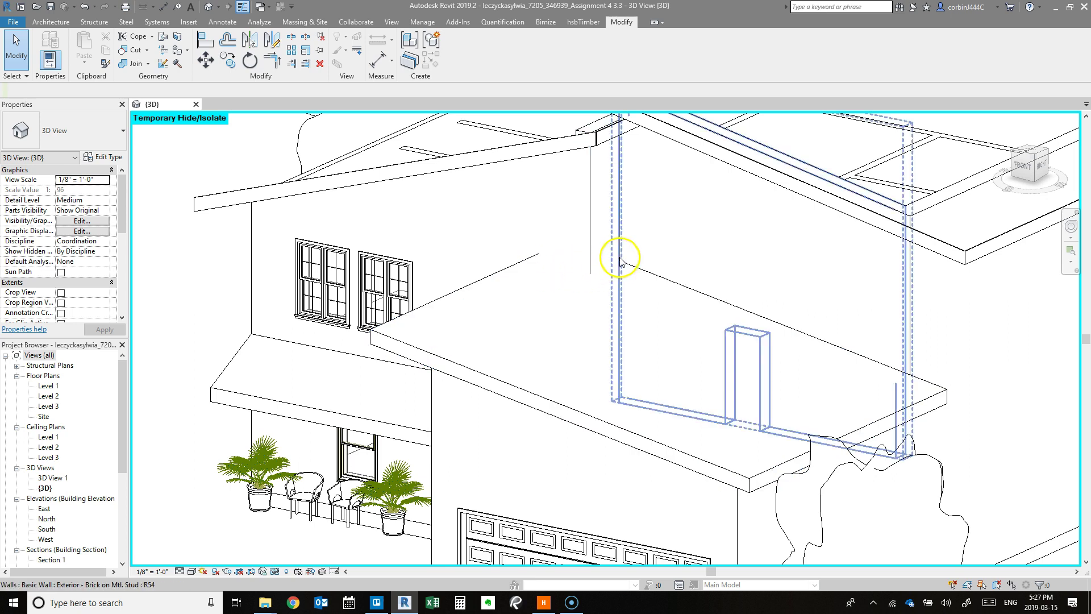
Stretch the garage roof's short footprint edge from 3' 0" to 3' 6" and finish the sketch.
double_click(559, 278)
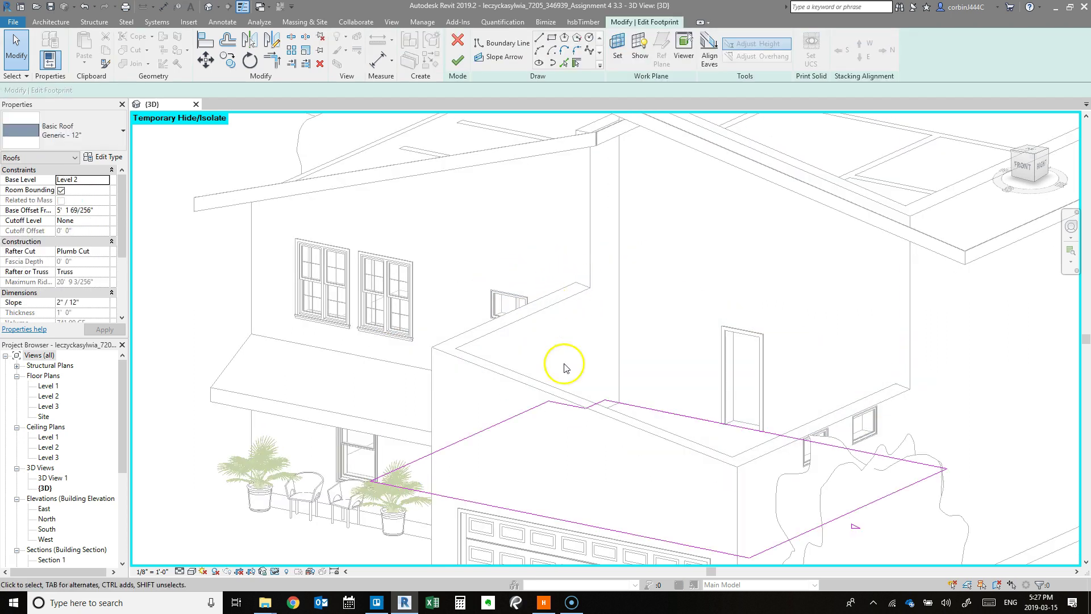
click(571, 407)
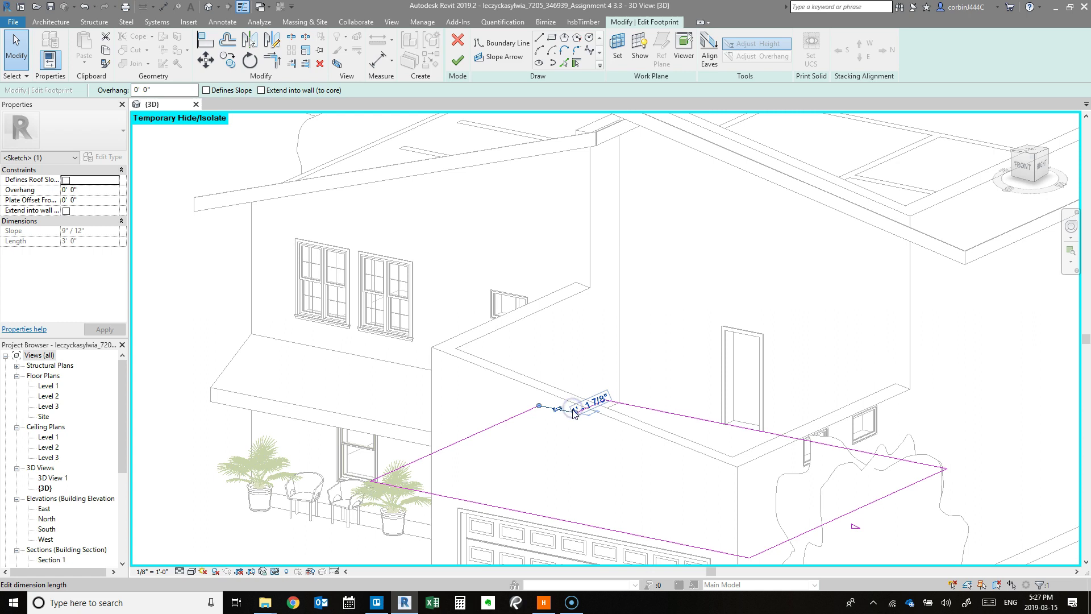
drag(577, 412, 597, 413)
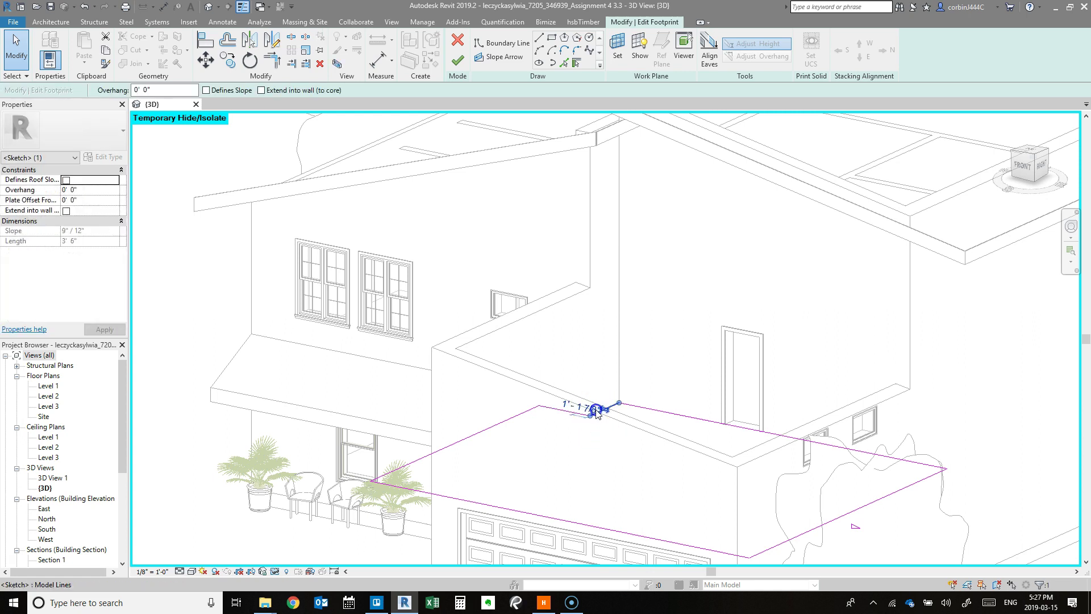
click(620, 458)
click(459, 59)
click(603, 358)
key(Escape)
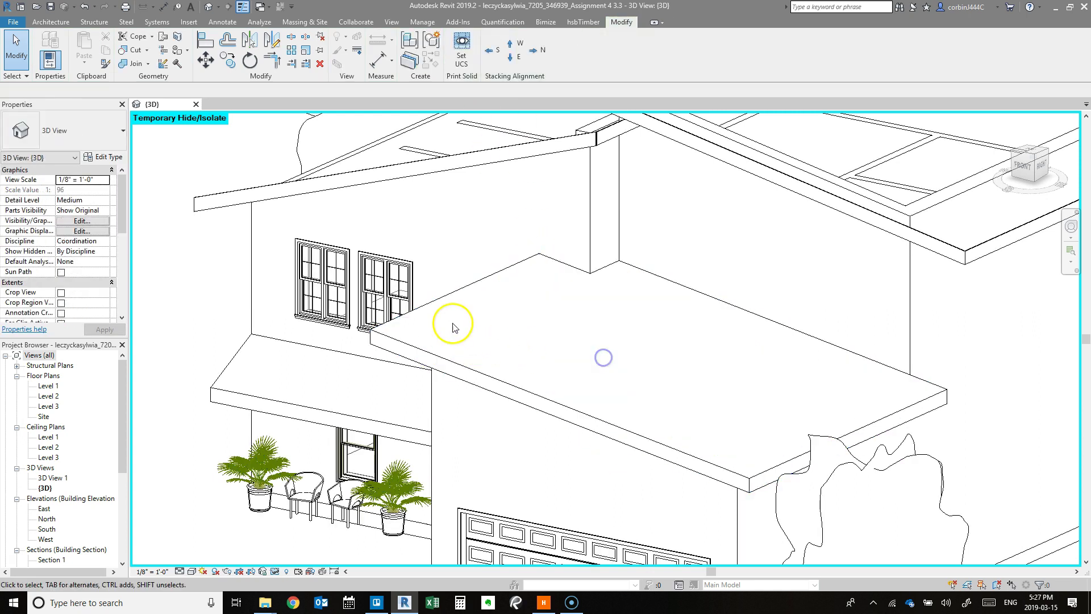
scroll(453, 328, down, 3)
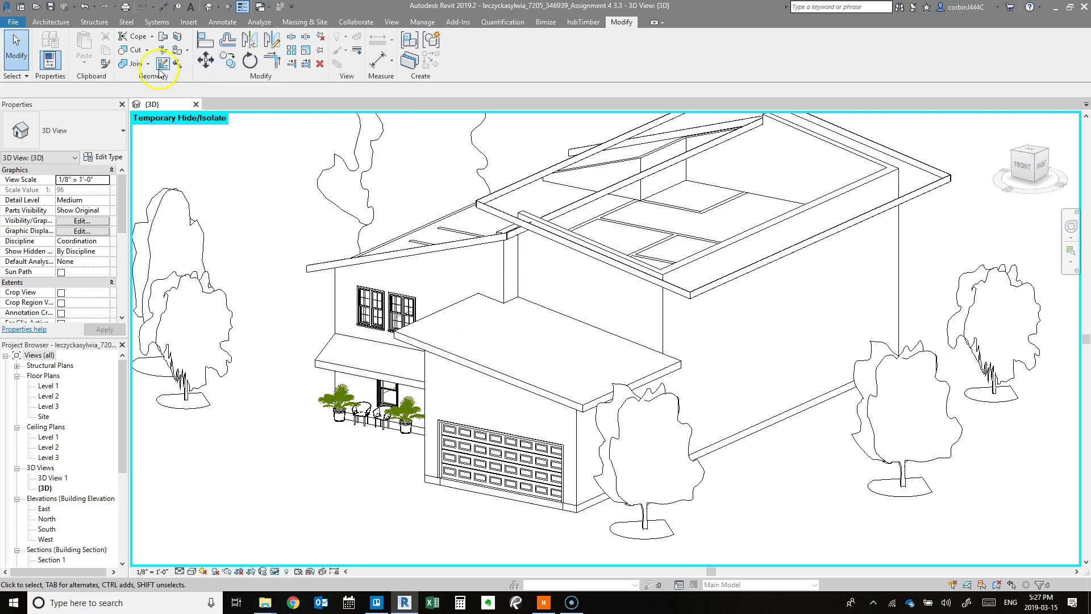
Start joining the garage roof slab, orbit around, then cancel the unfinished join.
click(134, 67)
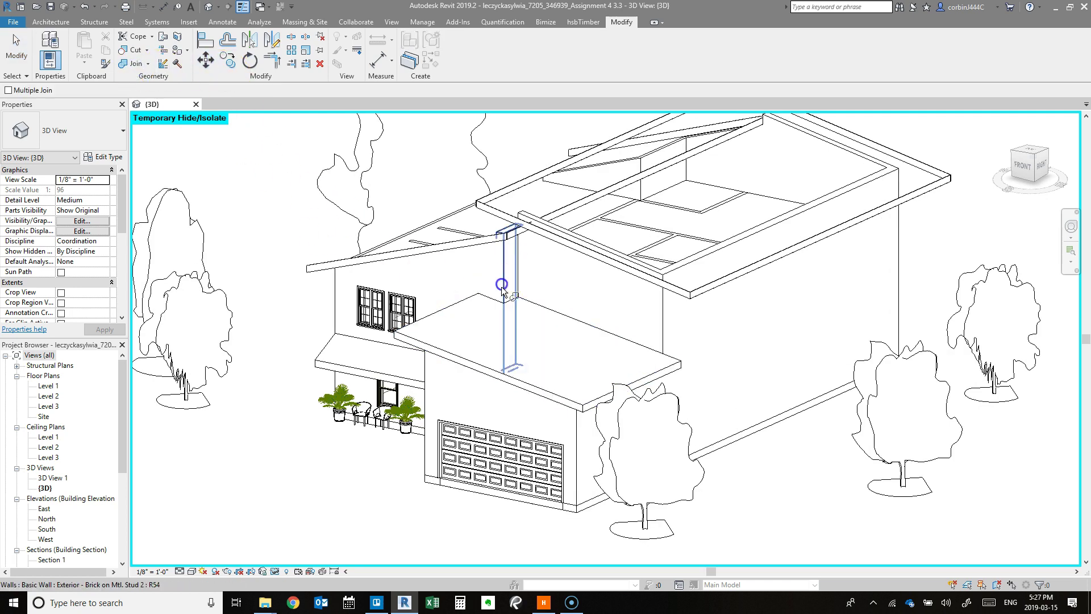
click(464, 302)
shift+middle_drag(494, 317, 396, 329)
shift+middle_drag(387, 417, 398, 391)
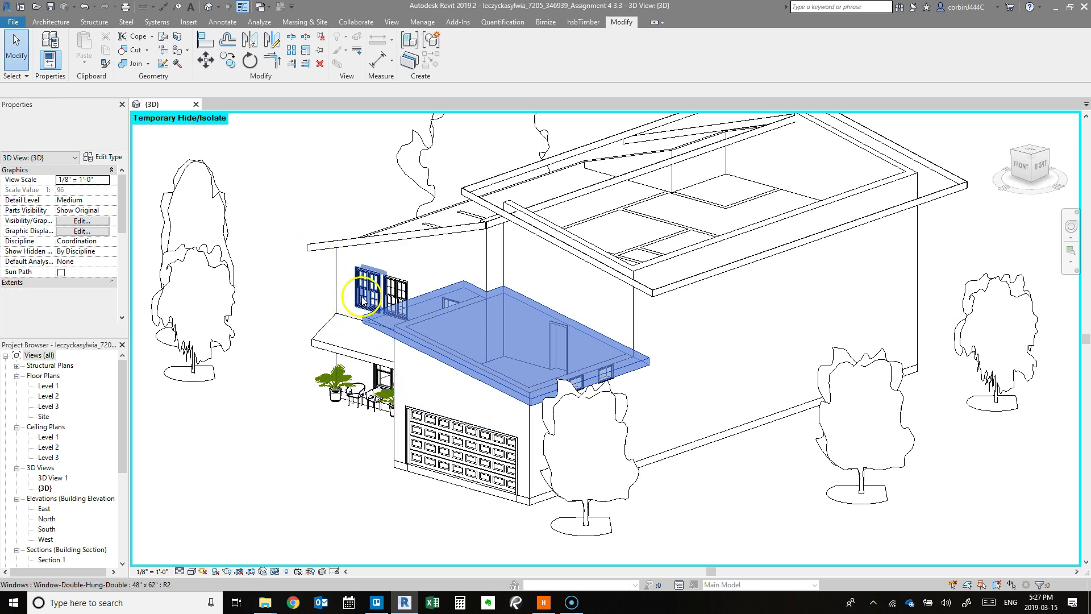
key(Escape)
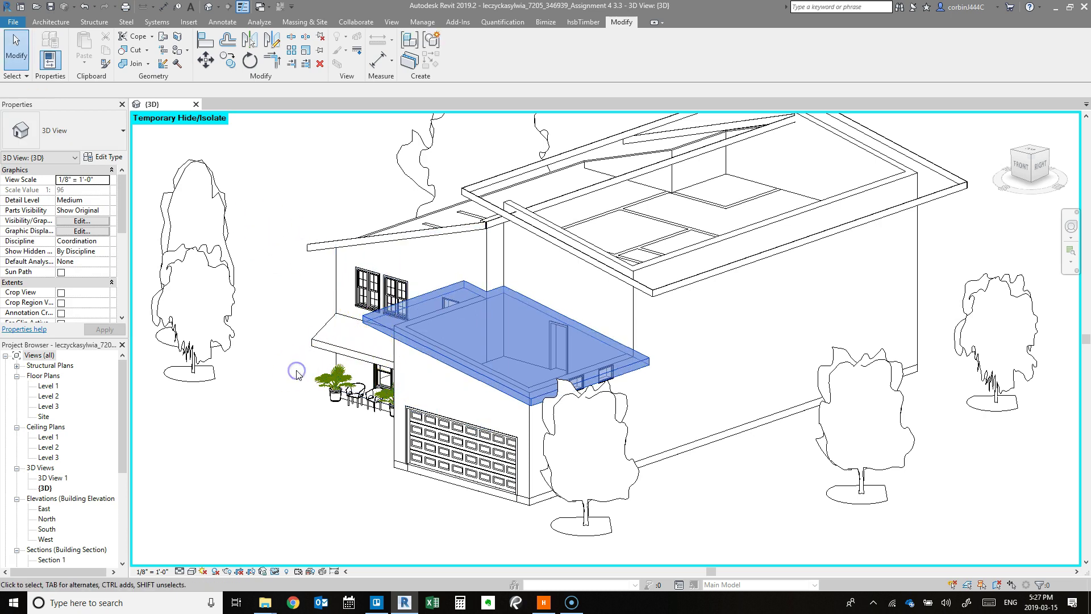
Join the garage roof slab with the adjacent upper wall and orbit to check.
double_click(455, 335)
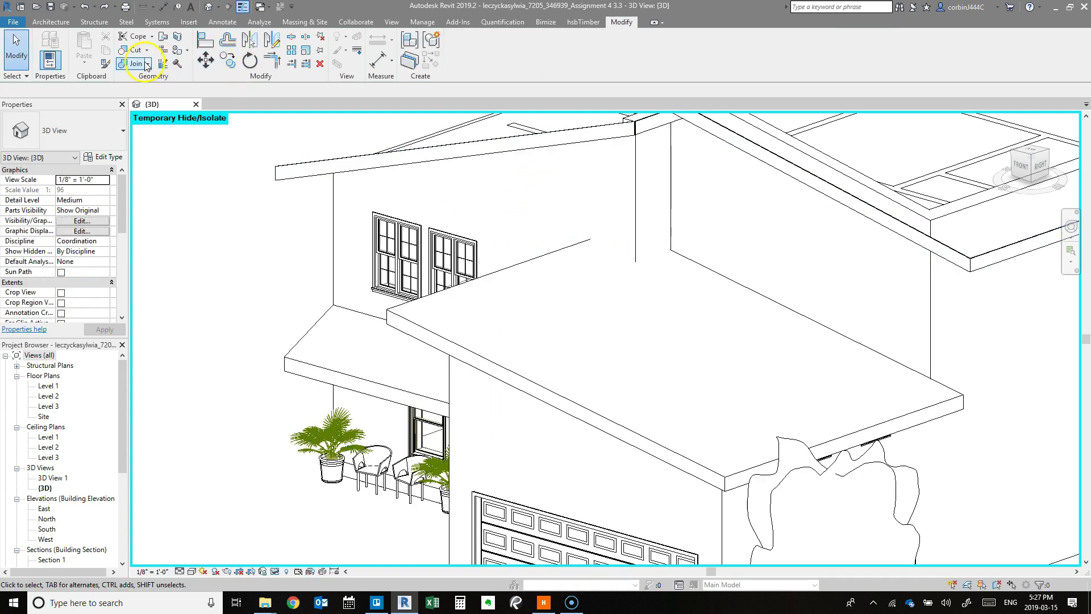
click(145, 63)
click(579, 237)
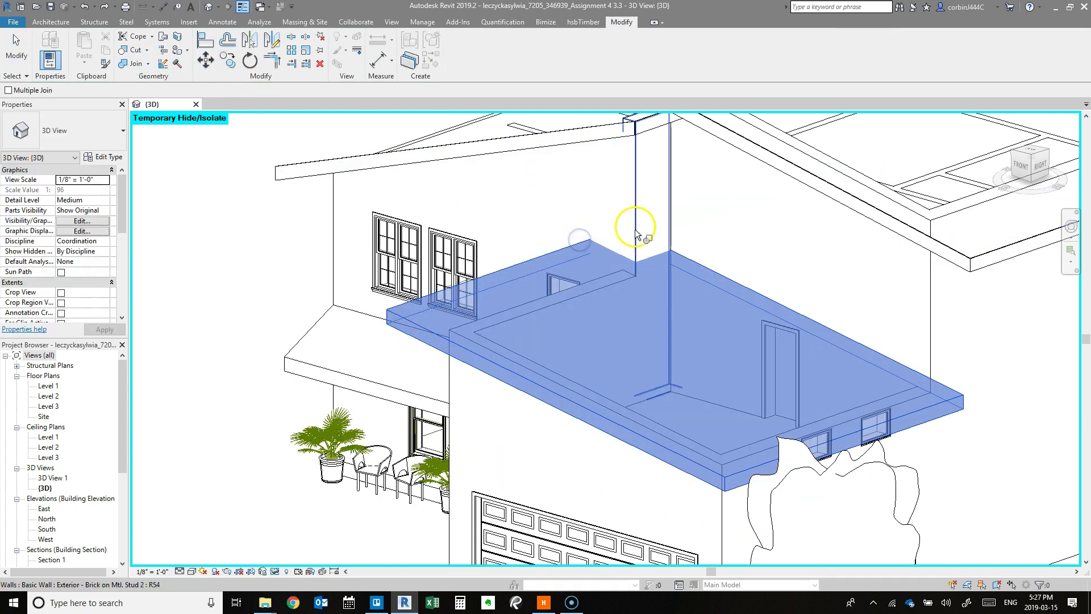
click(635, 233)
click(590, 245)
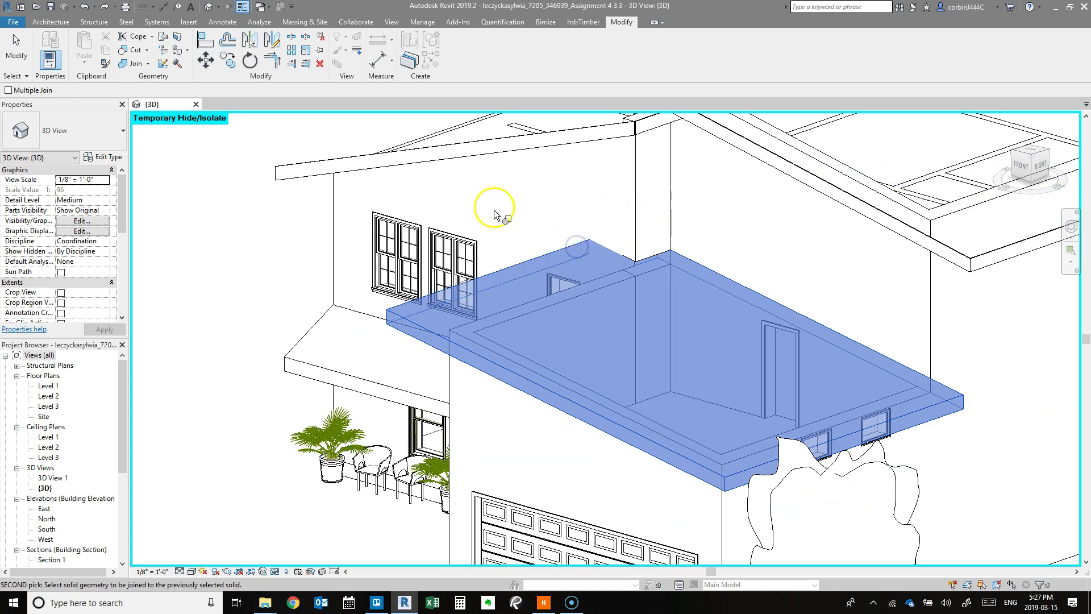
shift+middle_drag(334, 205, 706, 358)
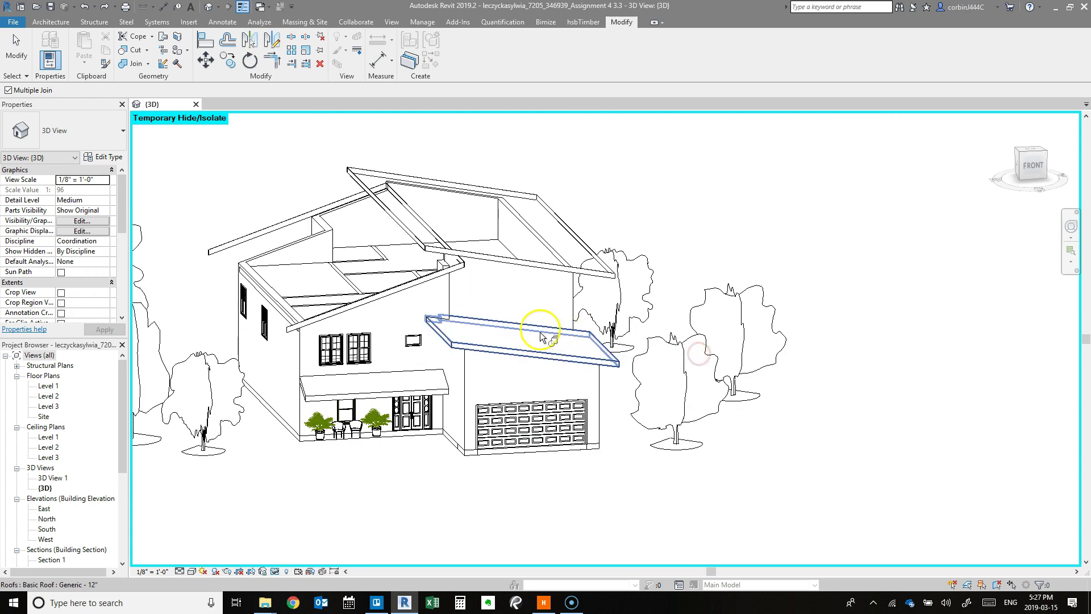
Reveal all temporarily hidden elements, end the join, and orbit around the house.
click(275, 570)
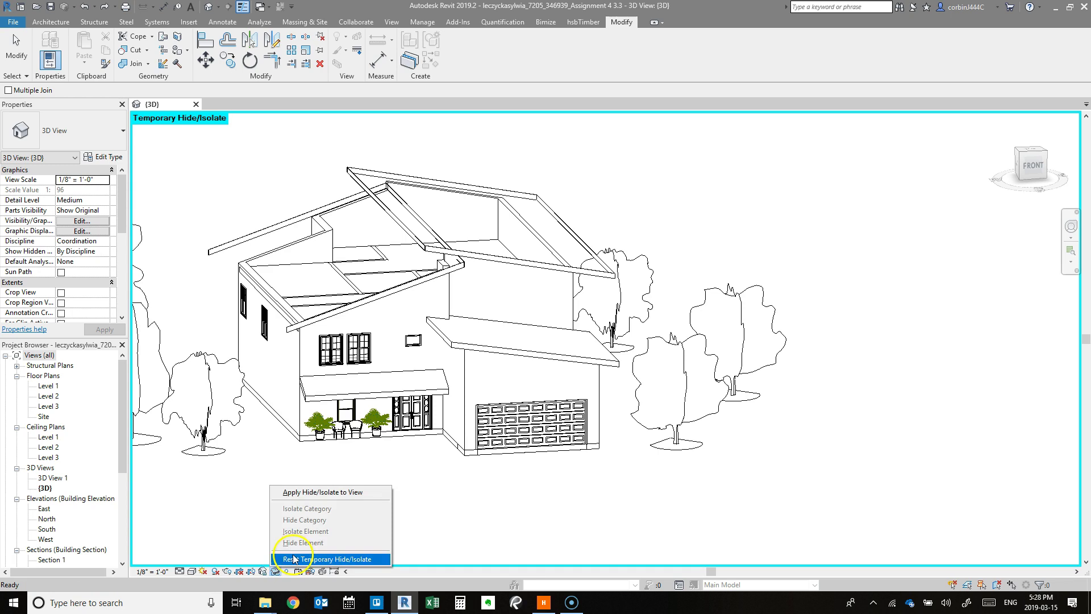
click(293, 559)
shift+middle_drag(333, 477, 725, 429)
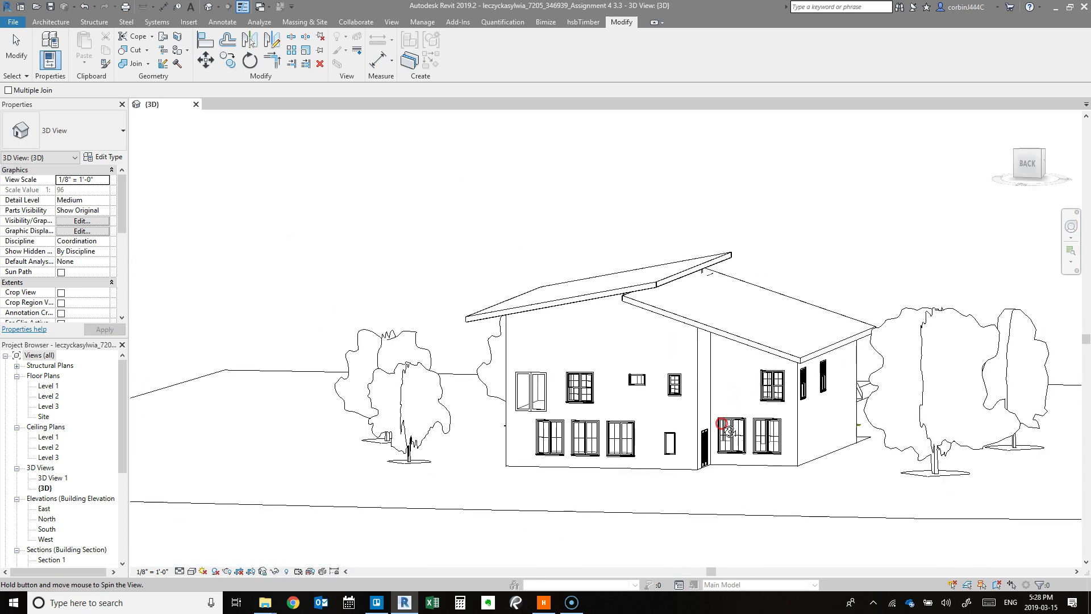
scroll(640, 281, up, 4)
key(Escape)
scroll(765, 370, down, 5)
shift+middle_drag(811, 365, 414, 360)
scroll(414, 361, up, 5)
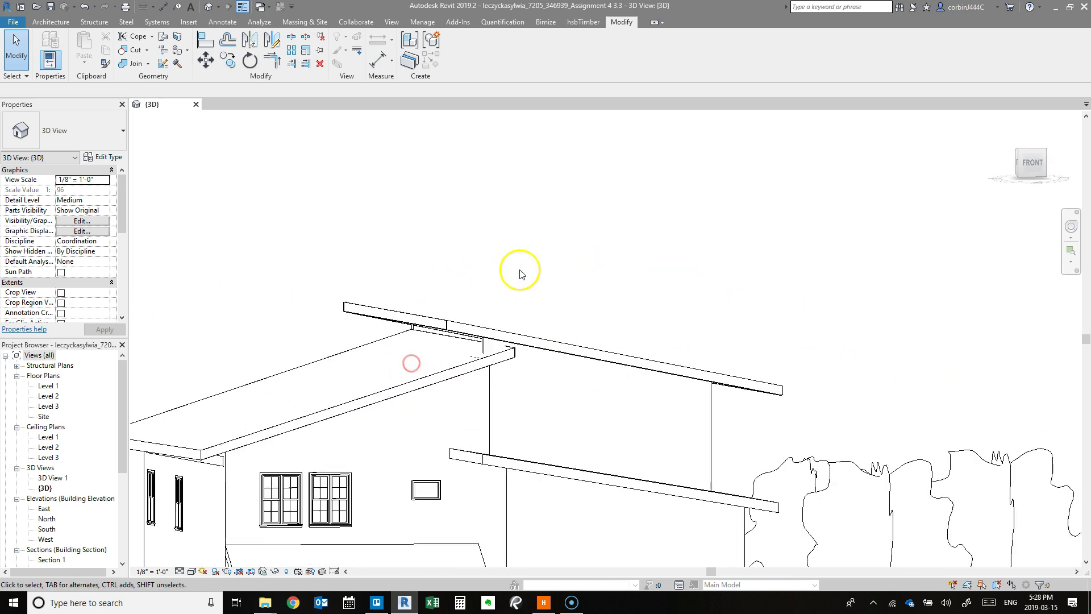
Select the upper roof and change its base offset from 16' 0" to 17' 0".
click(475, 355)
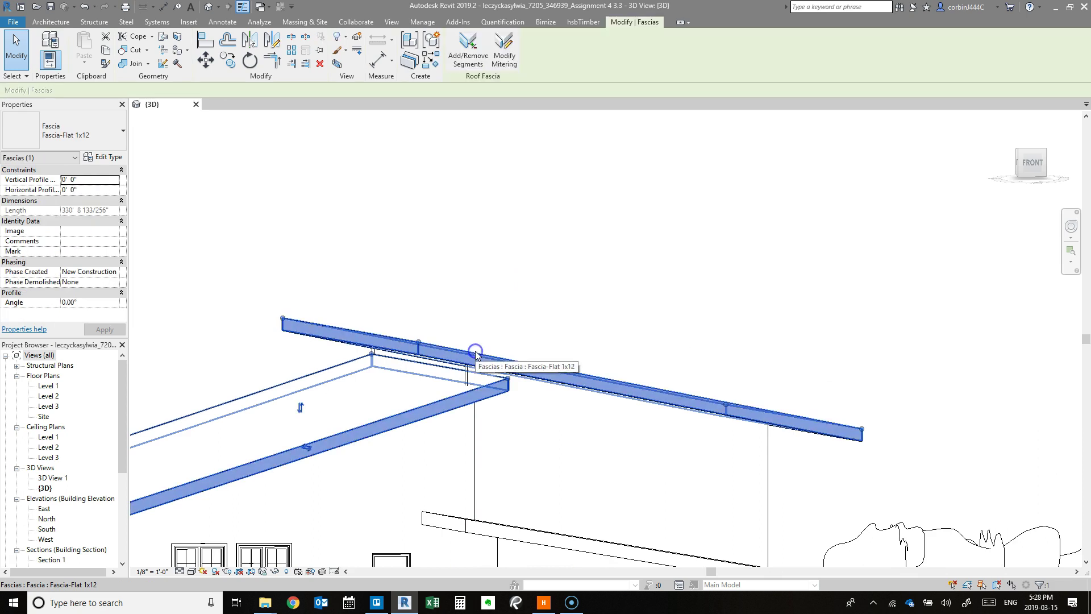
scroll(499, 389, down, 5)
shift+middle_drag(500, 390, 550, 500)
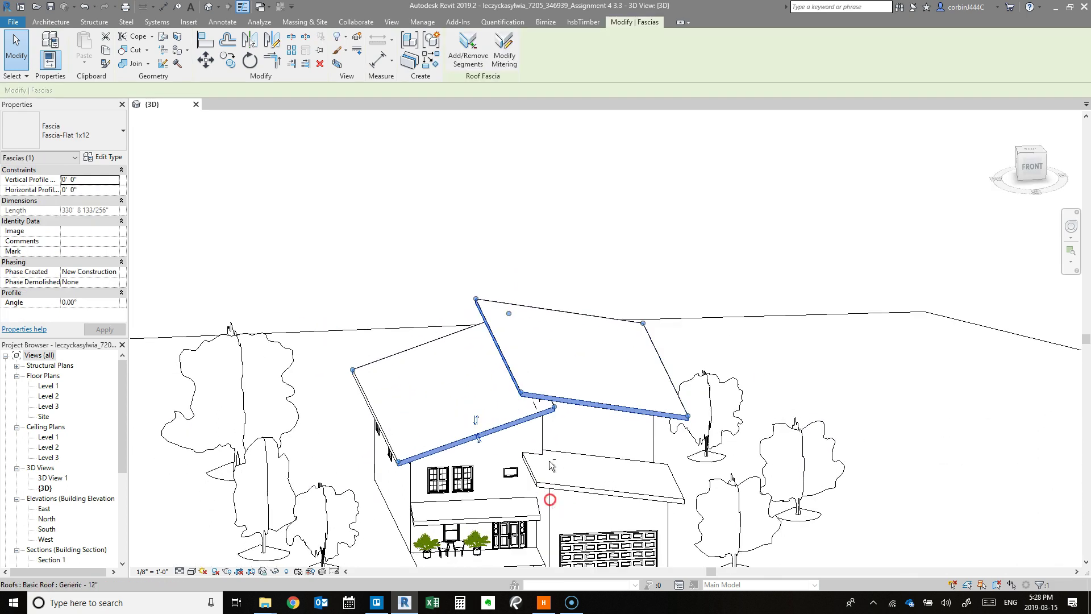
click(543, 305)
click(535, 315)
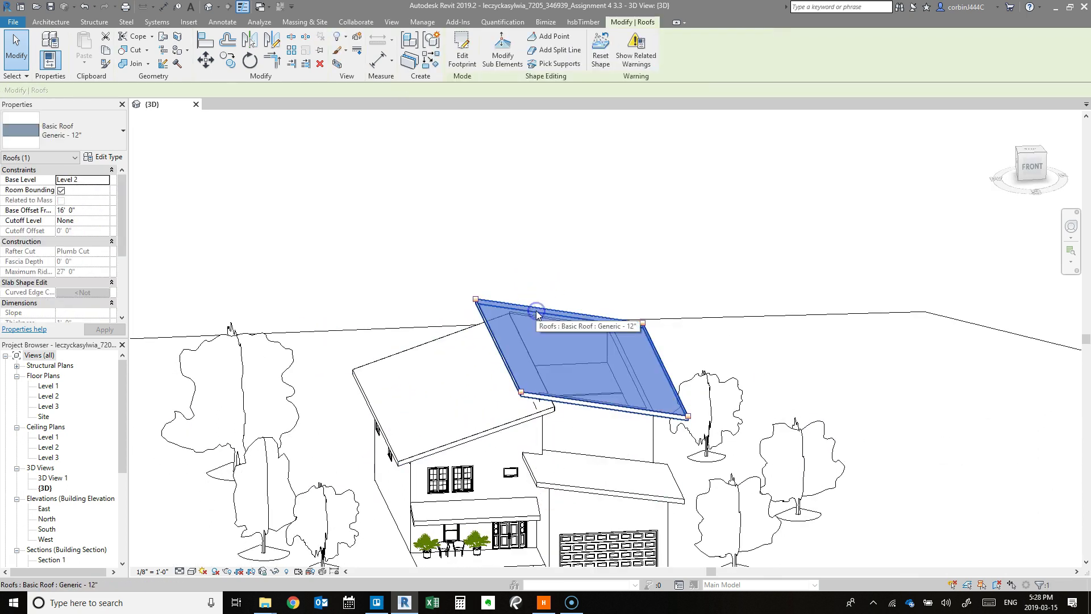
click(67, 209)
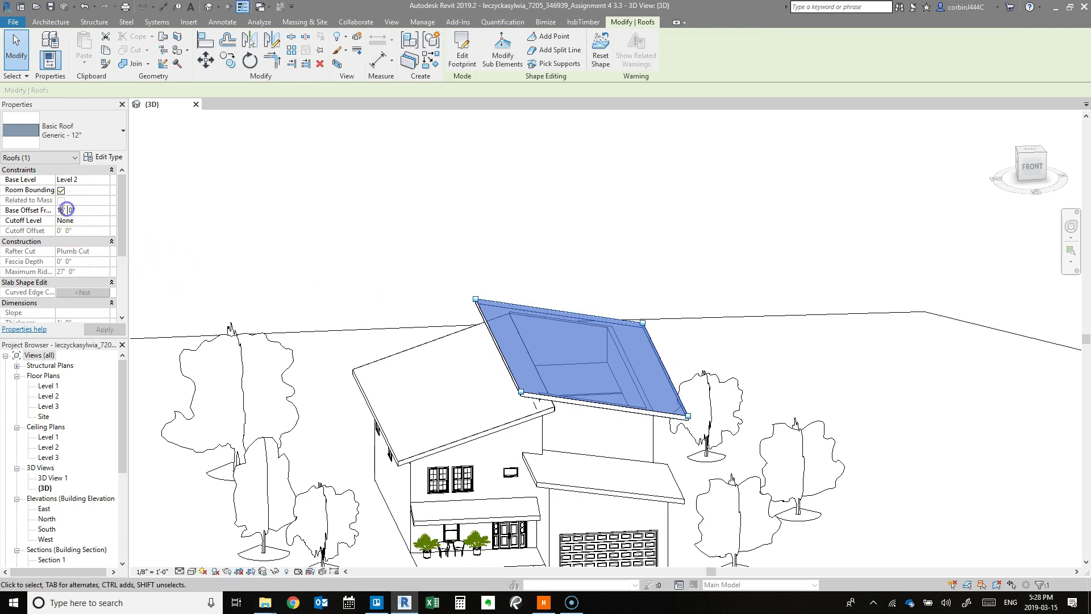
click(64, 215)
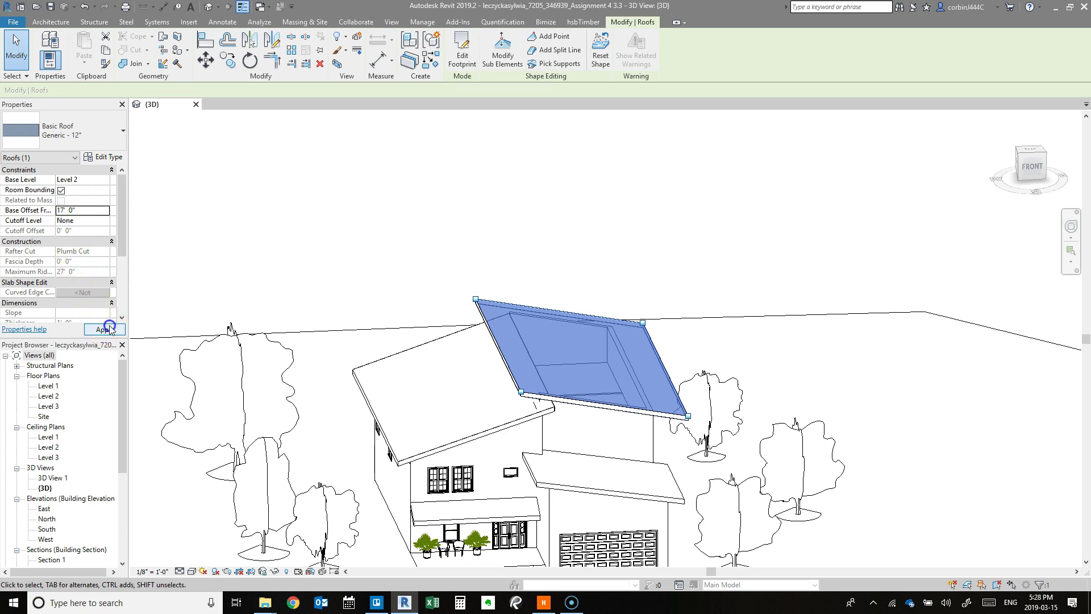
click(109, 329)
shift+middle_drag(322, 471, 675, 440)
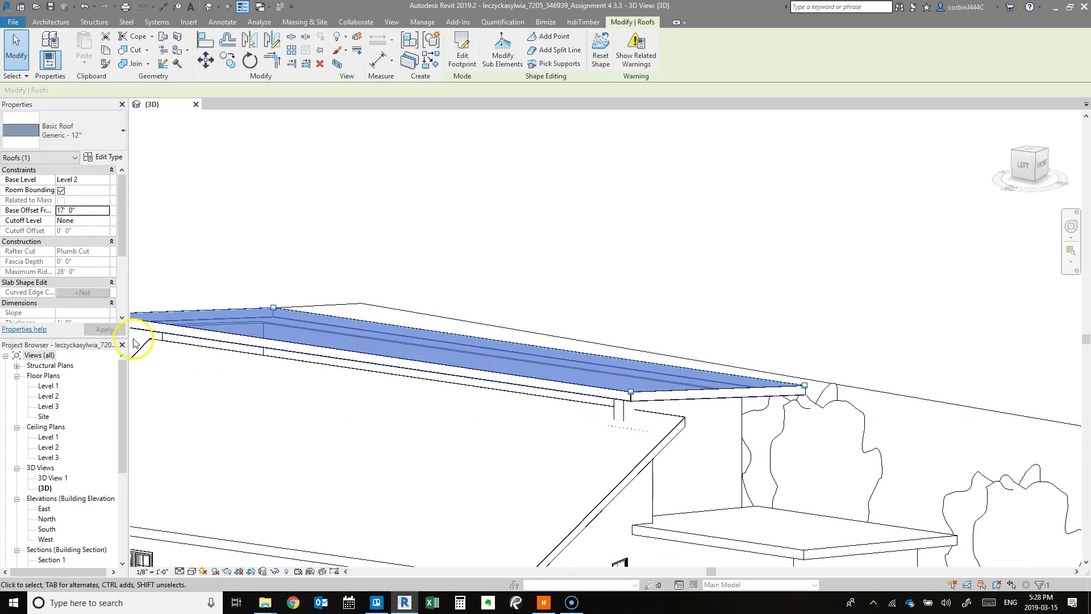
Deselect the raised roof and open the Level 3 floor plan from the Project Browser.
key(Escape)
scroll(426, 407, down, 4)
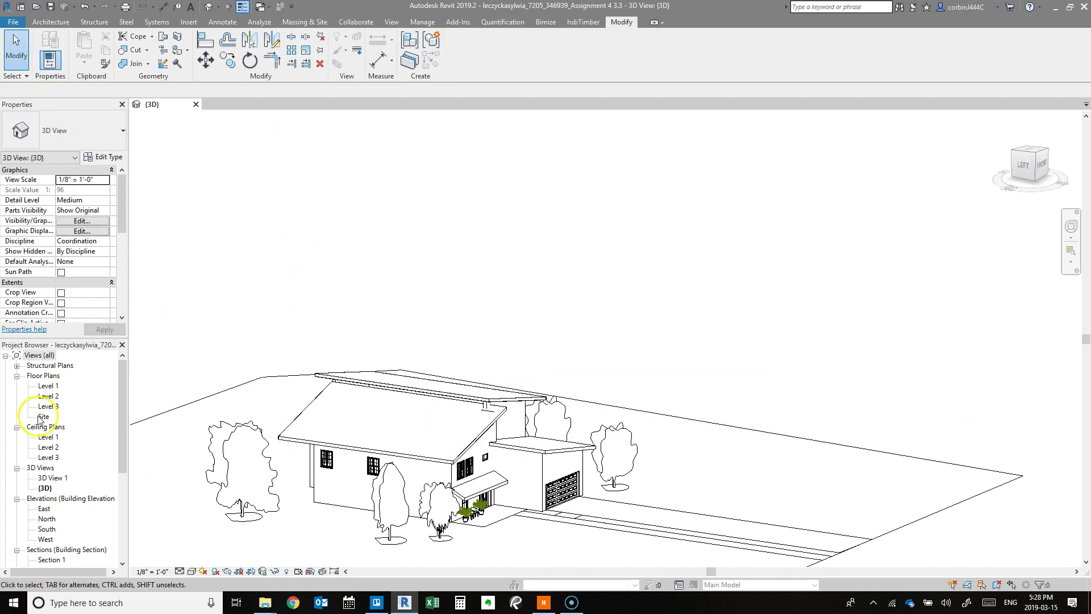
double_click(48, 407)
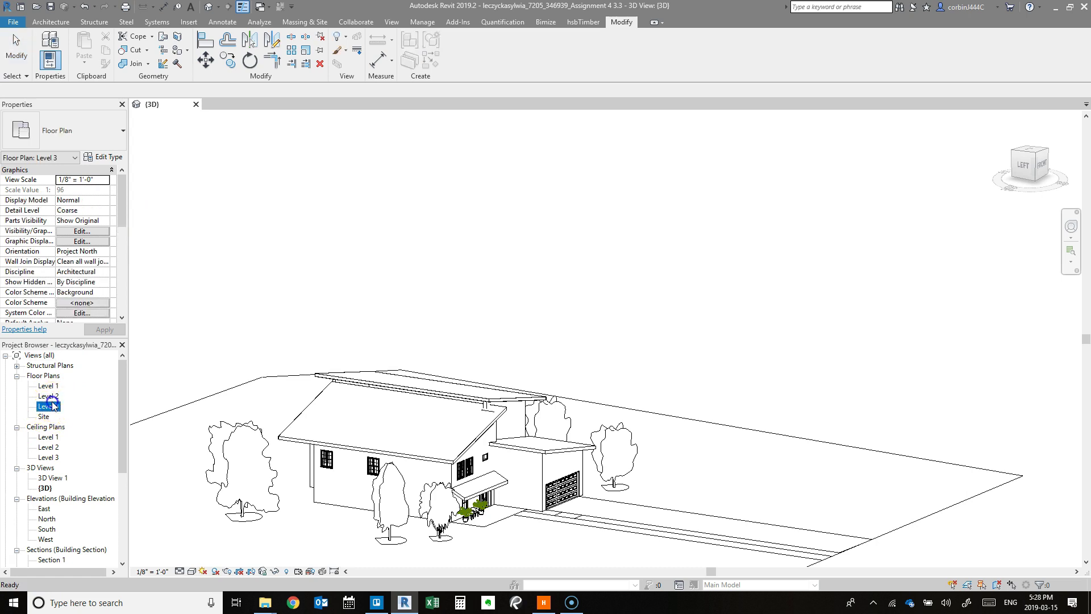
scroll(583, 327, up, 2)
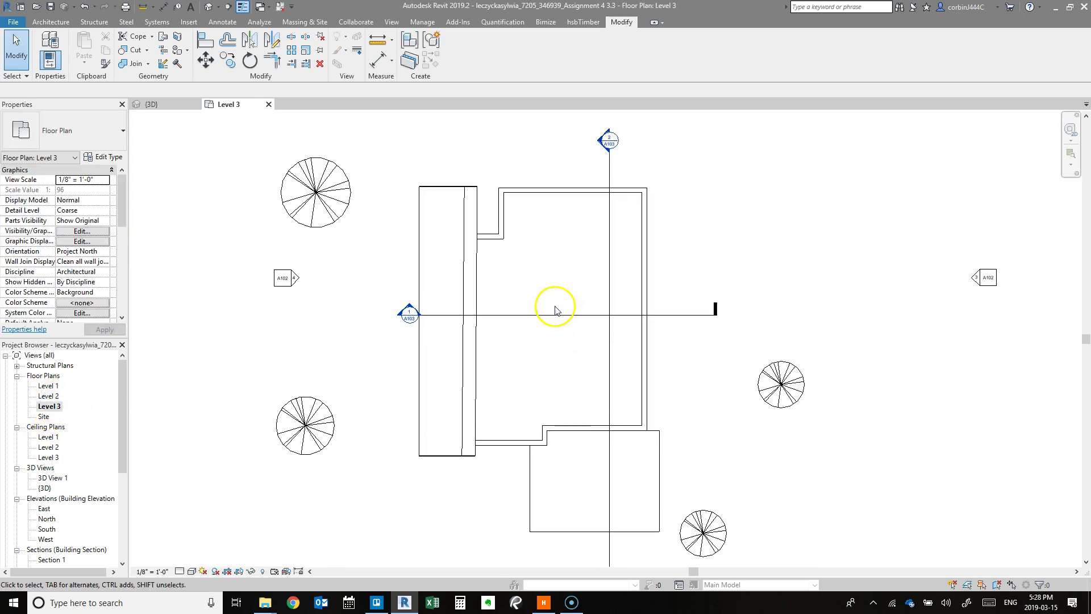
scroll(79, 307, down, 5)
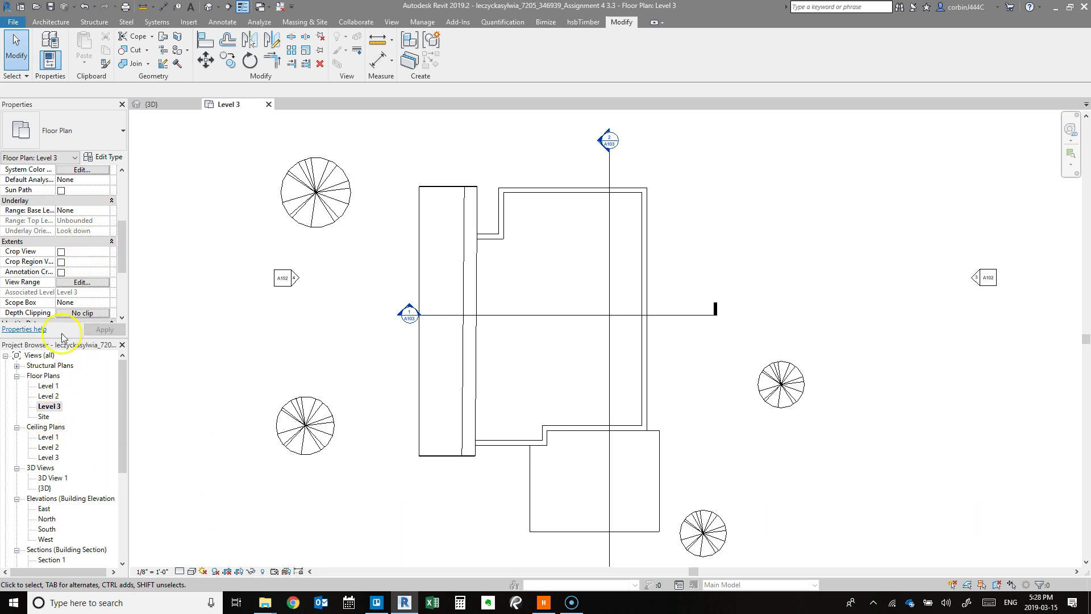
scroll(86, 236, up, 2)
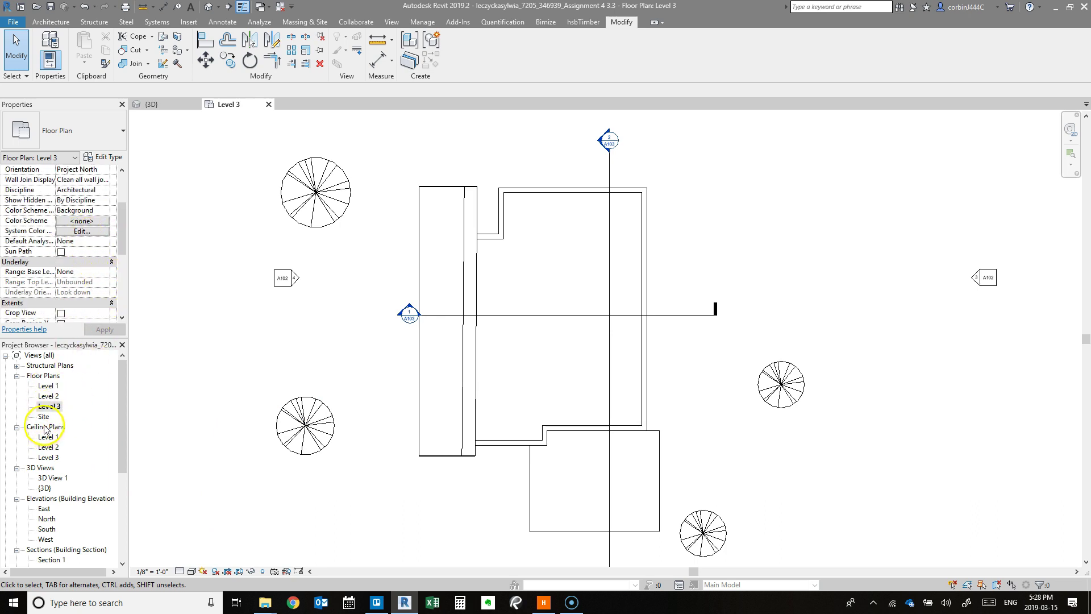
In the East elevation, reveal hidden elements and copy the Level 3 line upward.
double_click(44, 508)
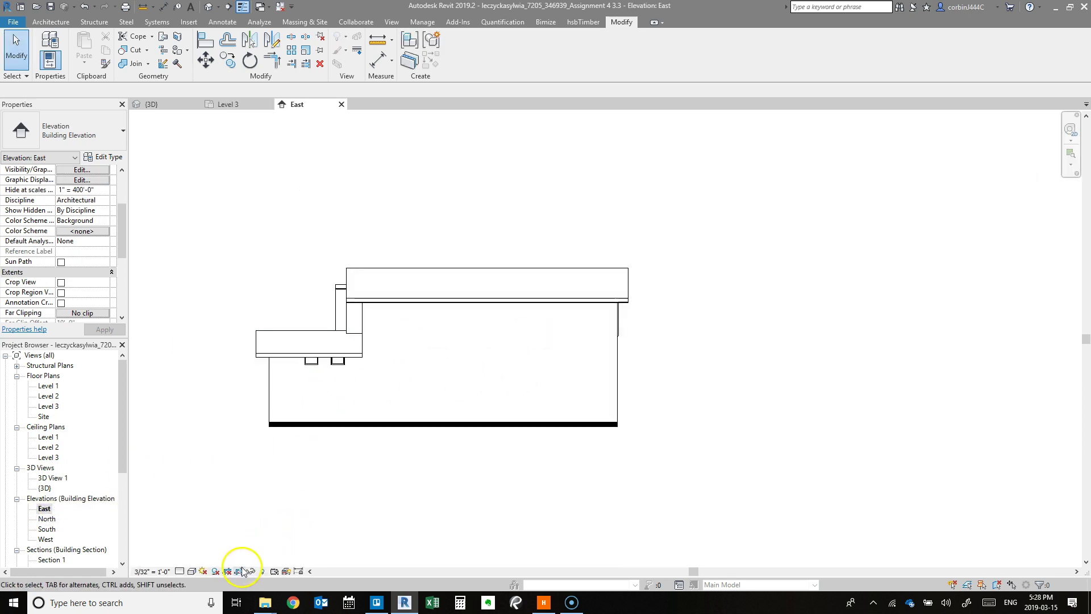
click(262, 571)
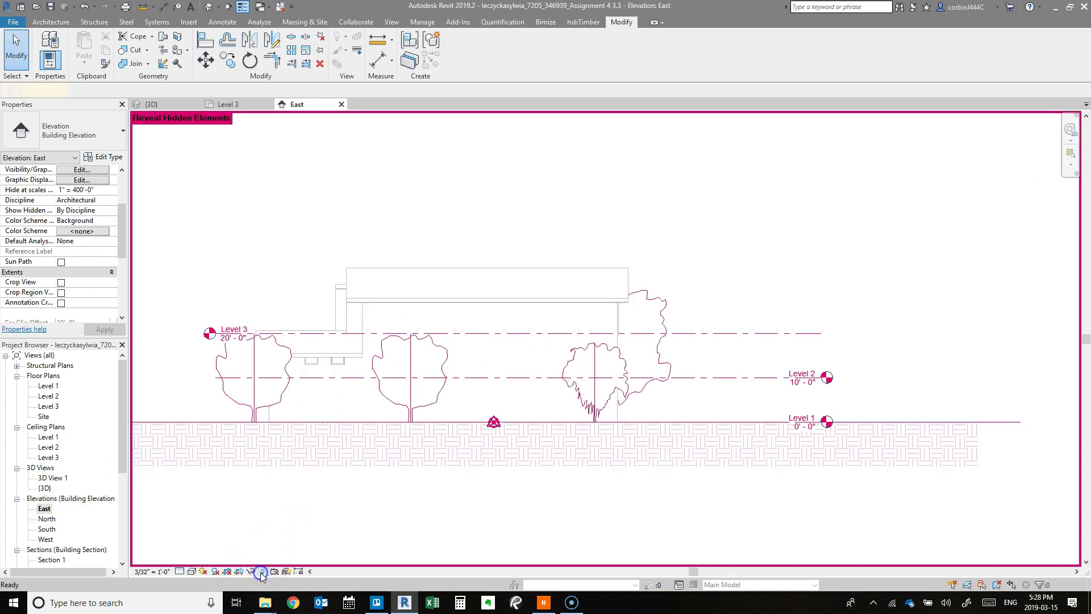
click(715, 335)
click(227, 59)
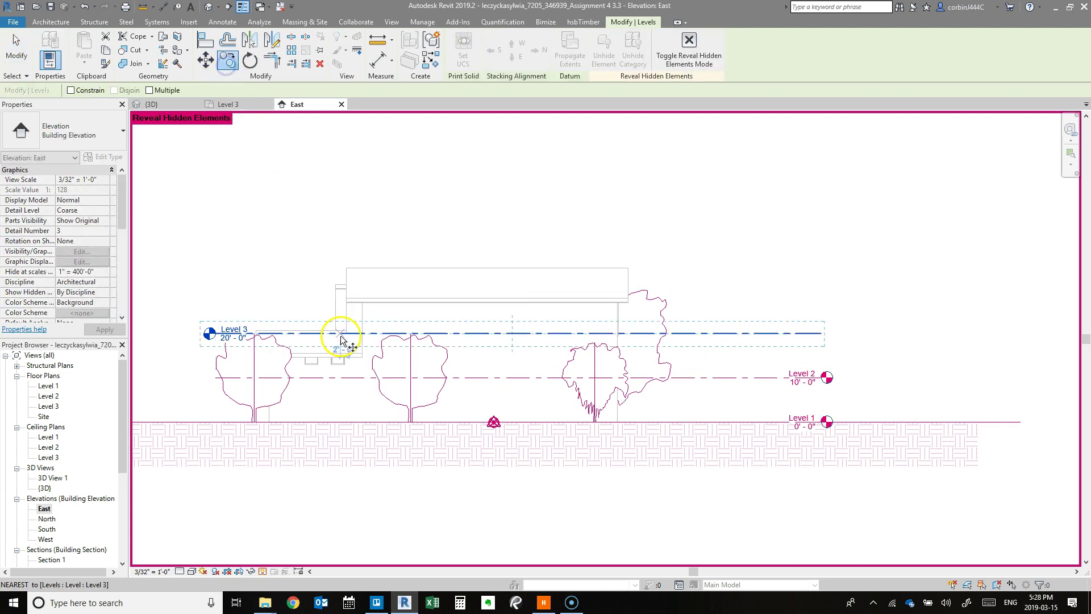
click(384, 338)
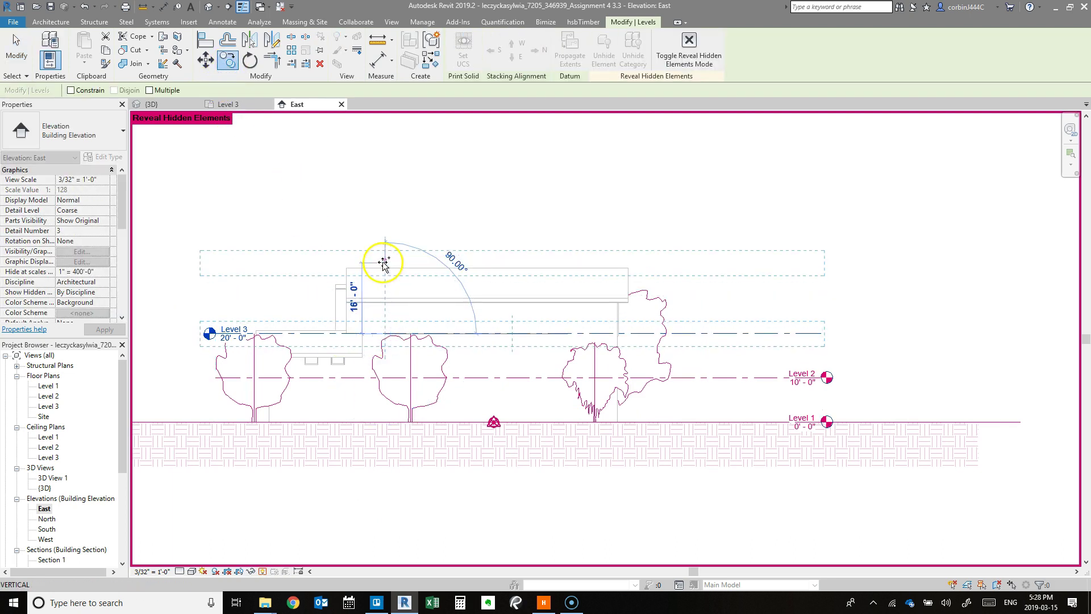
click(383, 262)
Move the new level down to the upper roof's top at 34'-10 23/32".
scroll(365, 260, up, 3)
click(367, 260)
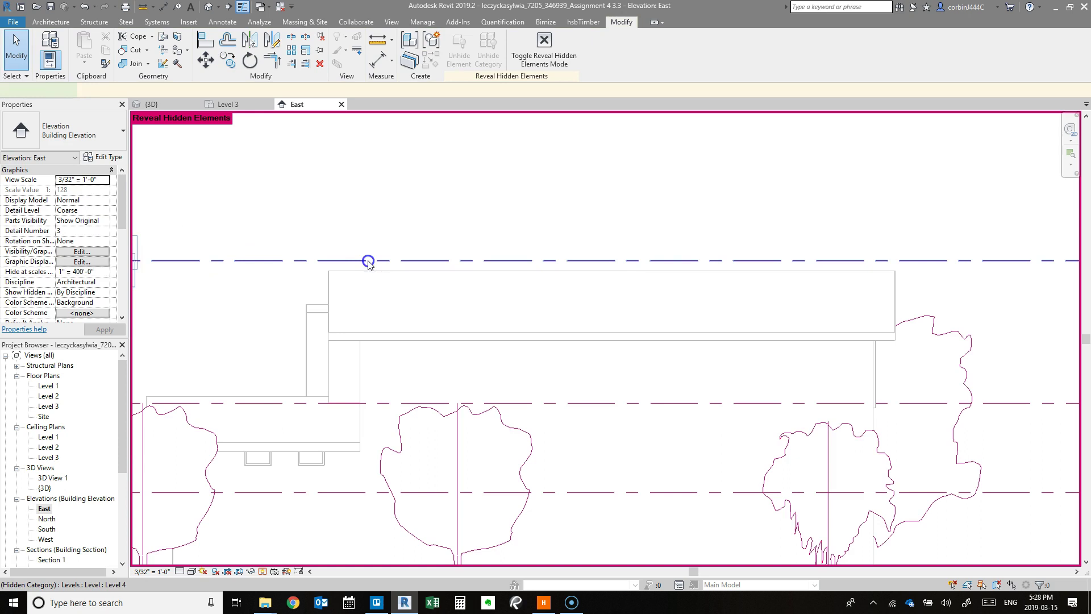
click(211, 60)
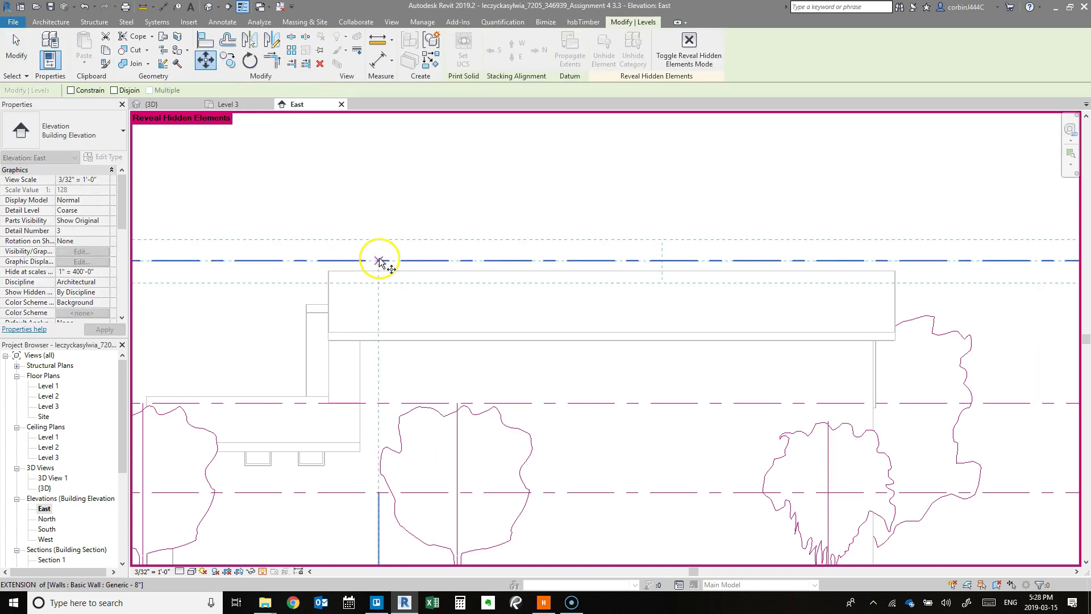
click(378, 261)
click(378, 274)
scroll(288, 268, down, 3)
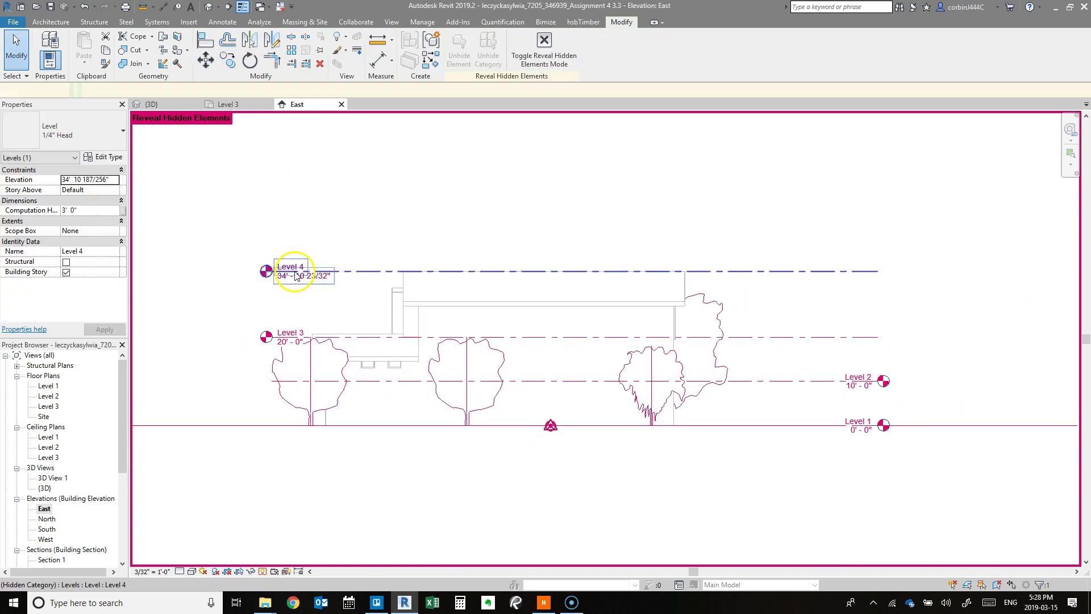
scroll(288, 264, up, 4)
Rename the new level T.O.R. and turn Reveal Hidden Elements back off.
click(299, 259)
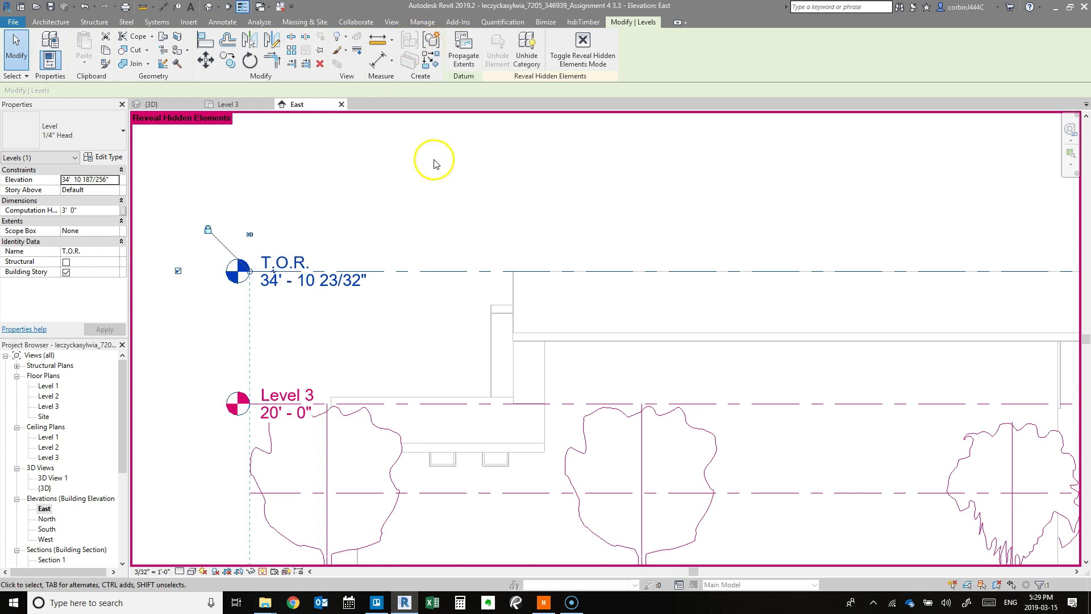
click(385, 218)
scroll(341, 219, down, 5)
click(534, 52)
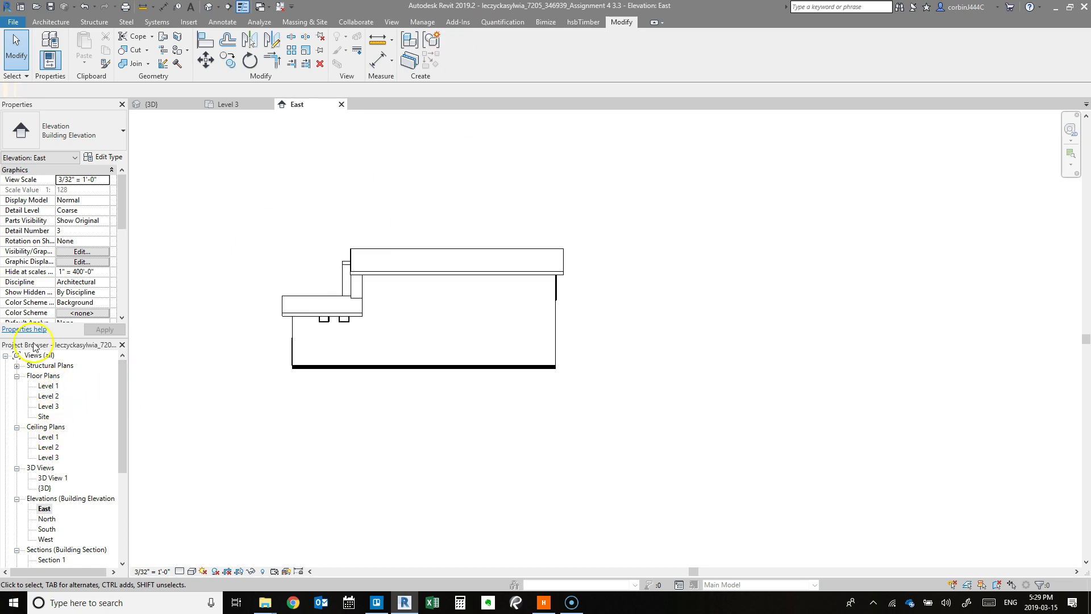
Create a new floor plan view for the T.O.R. level.
click(391, 22)
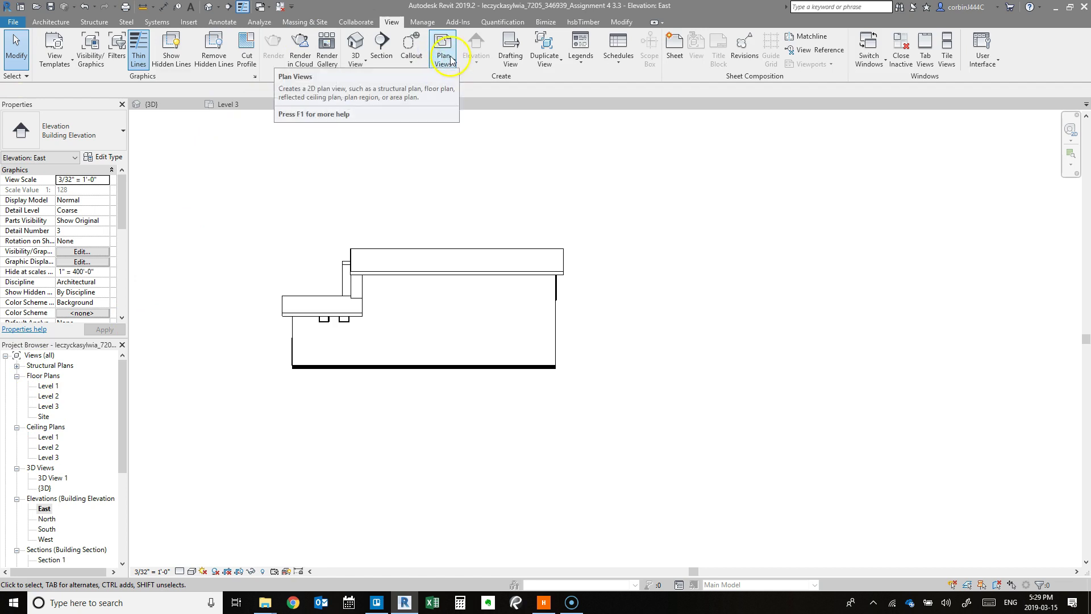
click(450, 63)
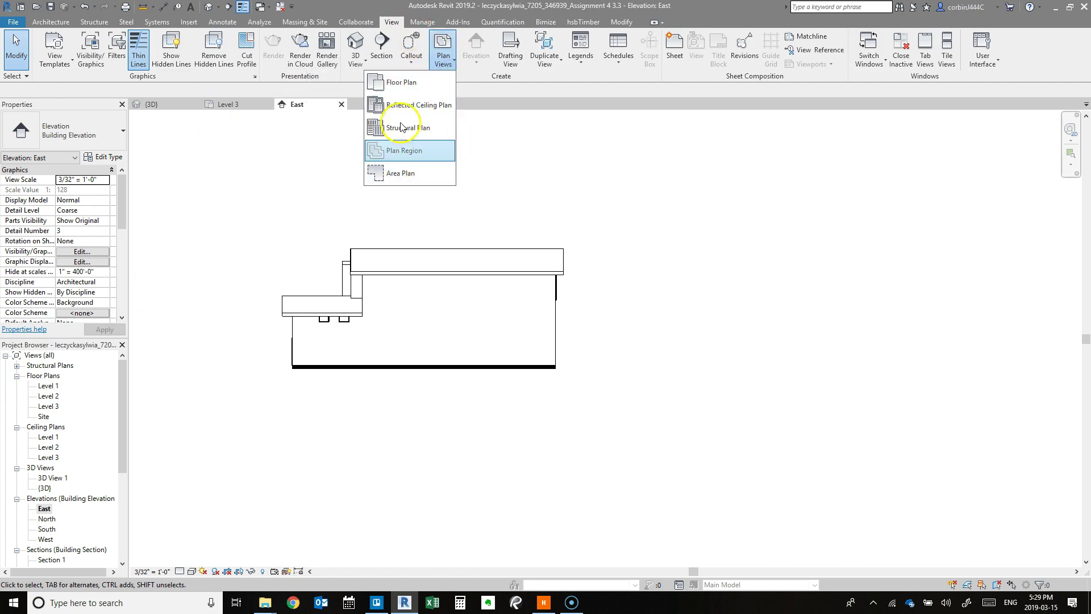
click(392, 83)
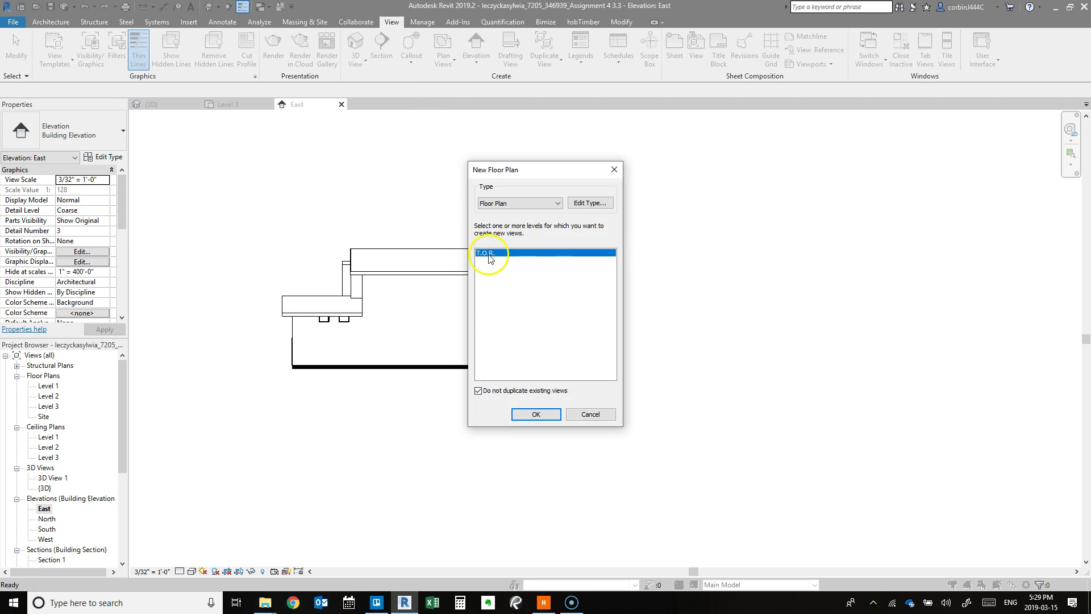
click(537, 414)
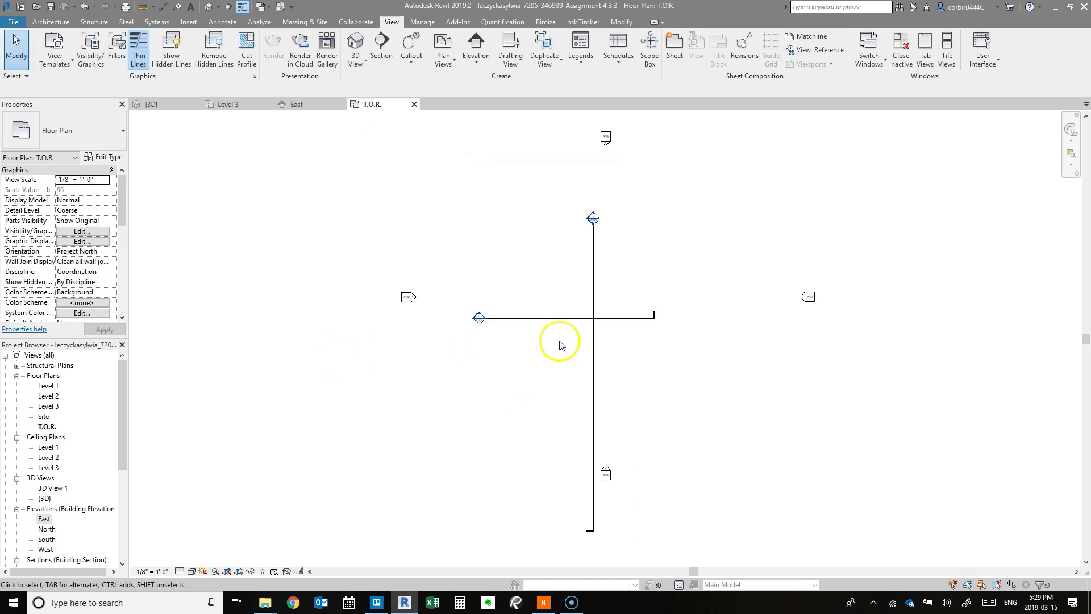
scroll(103, 298, down, 5)
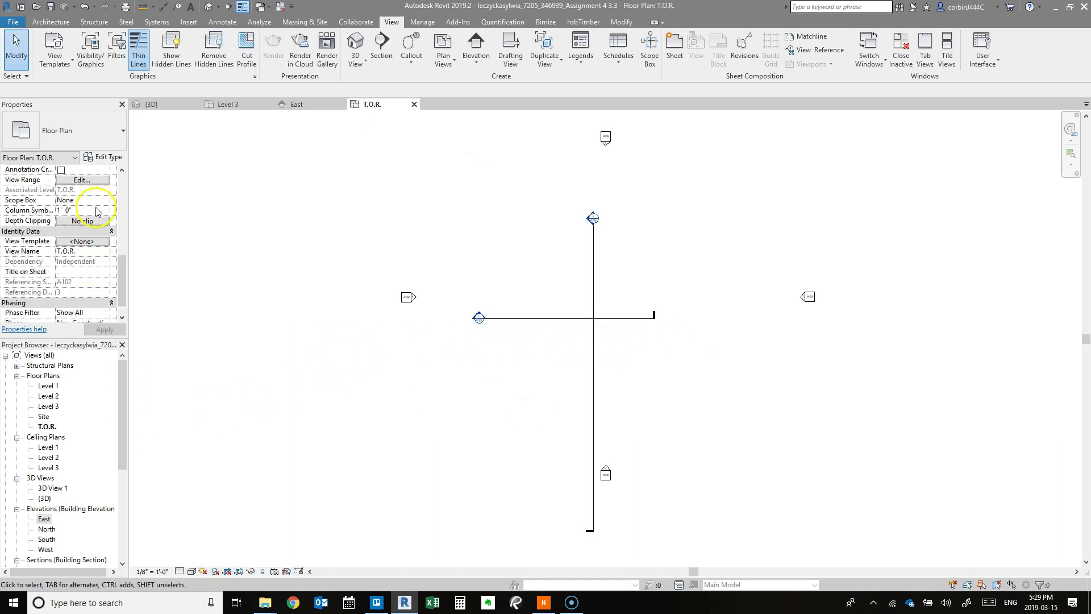
Set the T.O.R. view range bottom to Unlimited and view depth to Level Below.
click(90, 180)
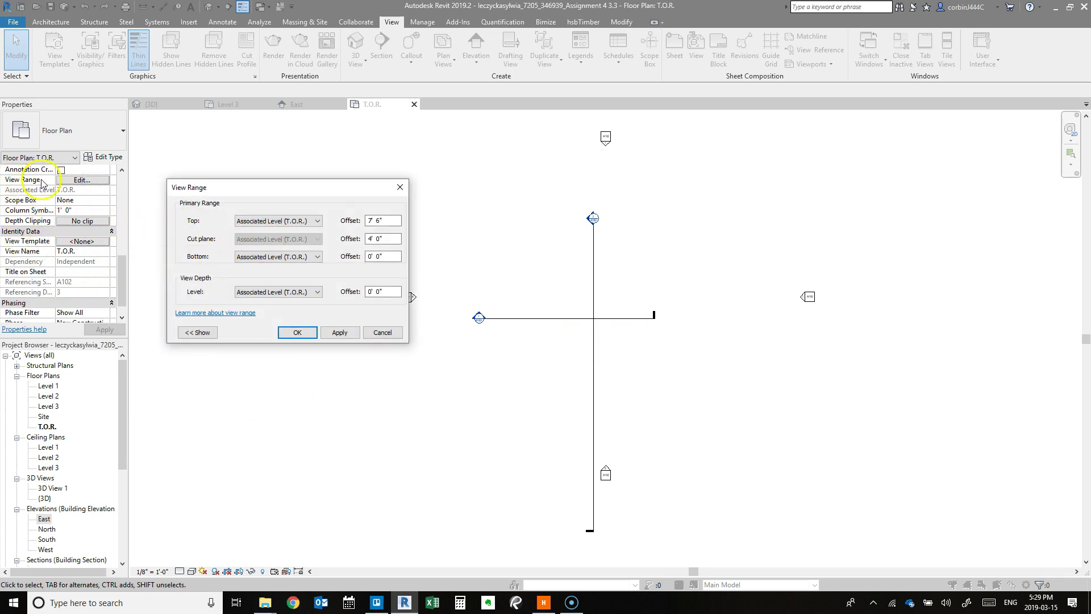
click(283, 258)
click(279, 296)
click(278, 291)
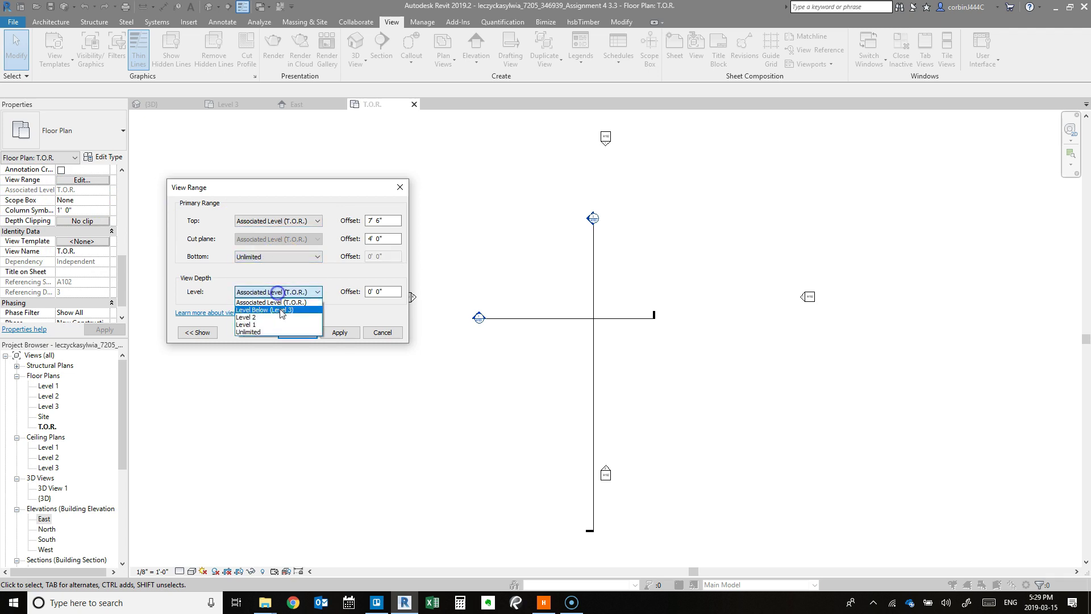
click(274, 326)
click(301, 332)
scroll(719, 400, up, 3)
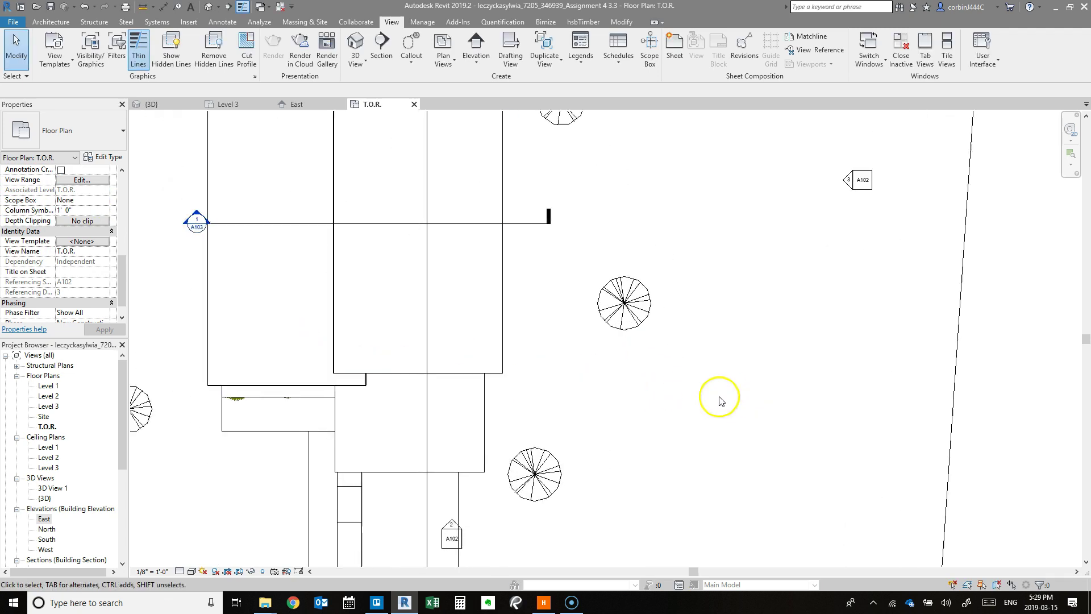
scroll(653, 381, down, 5)
scroll(531, 250, up, 2)
scroll(494, 294, up, 2)
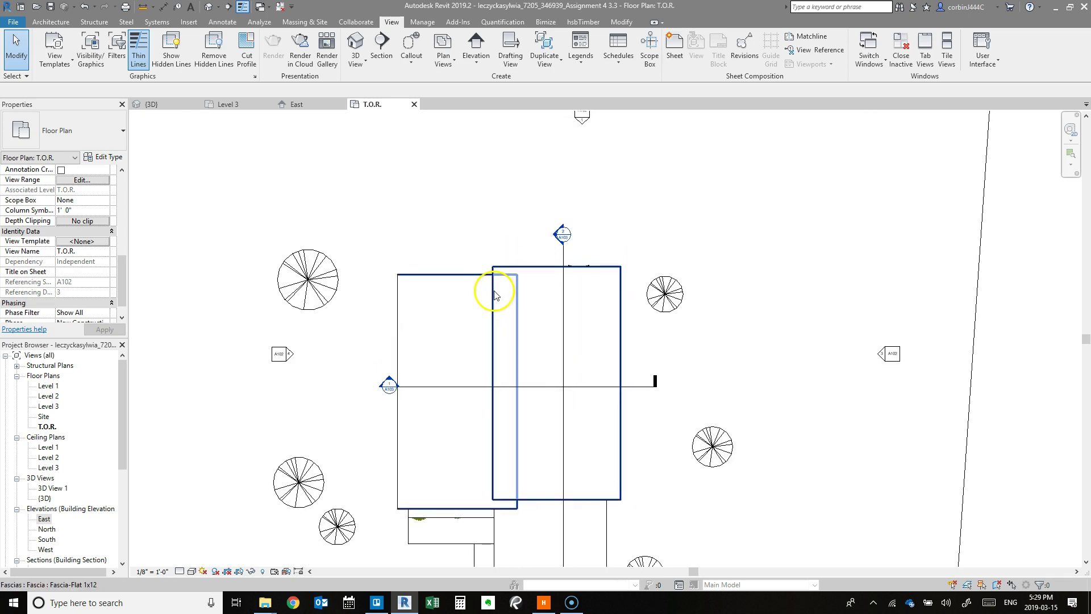
Select the 12-inch generic upper roof via Tab and hide it temporarily with HH.
click(495, 294)
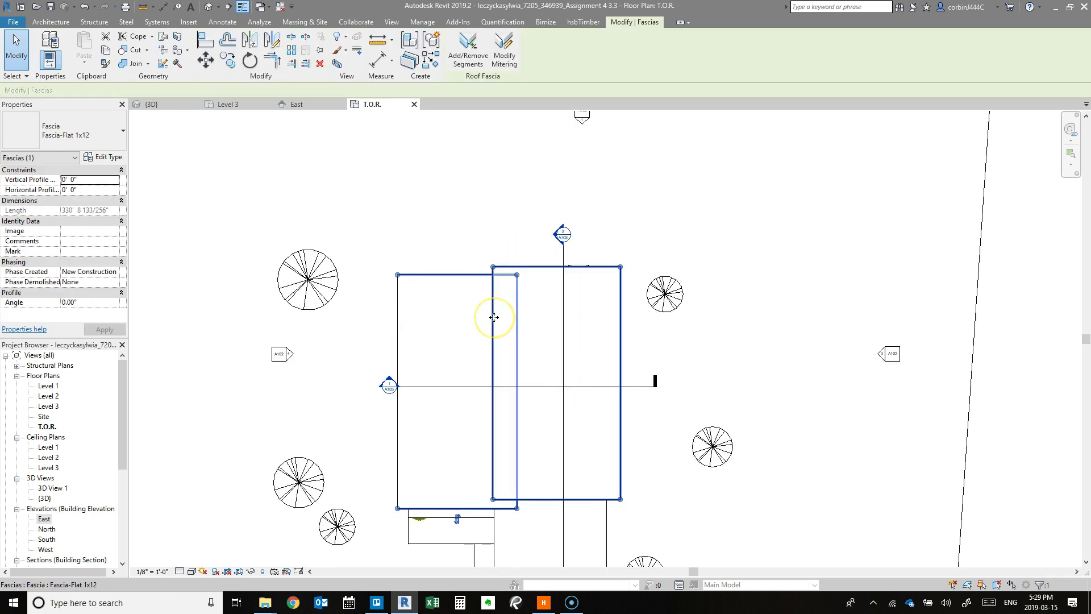
key(Tab)
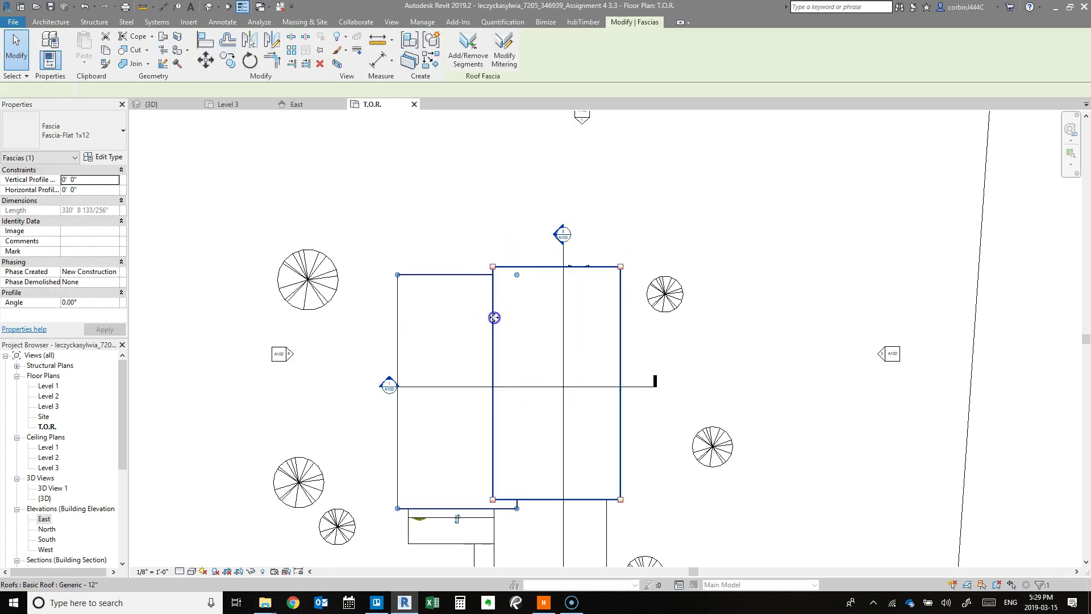
click(494, 317)
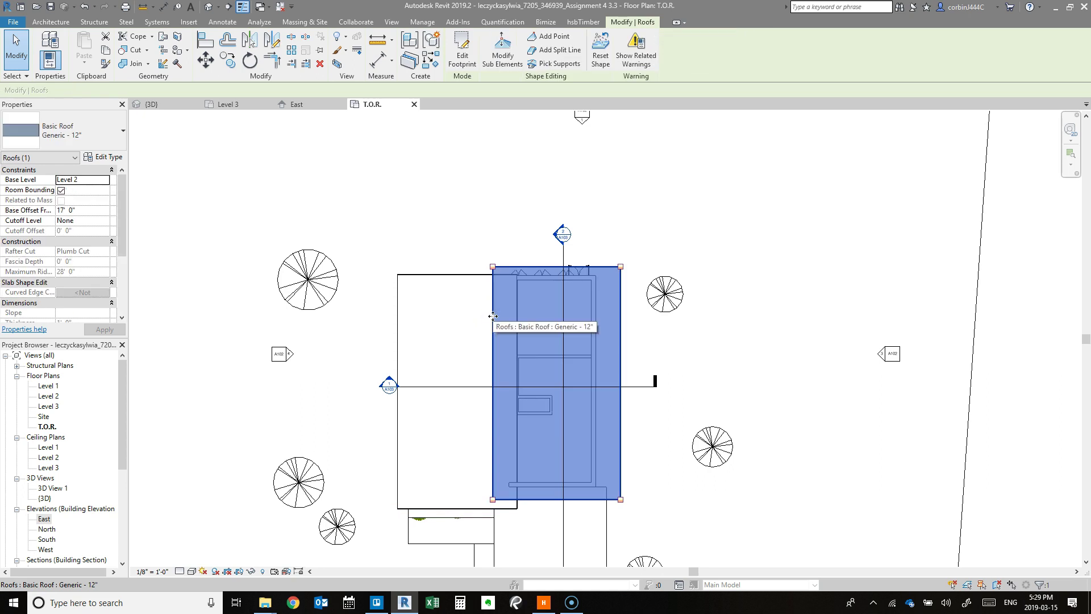
key(h)
key(h)
scroll(557, 398, up, 2)
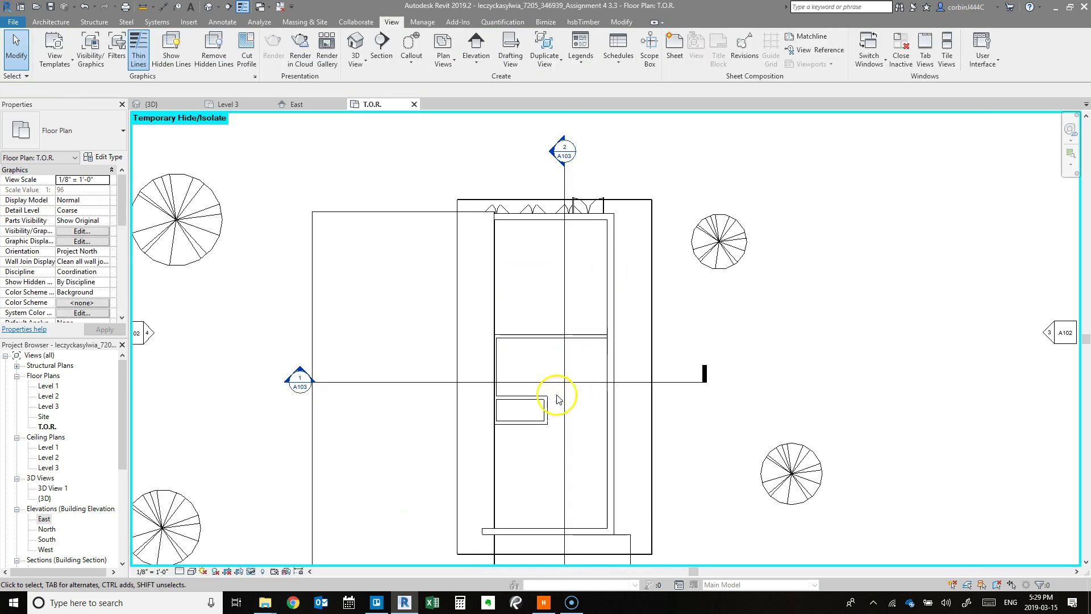
click(54, 21)
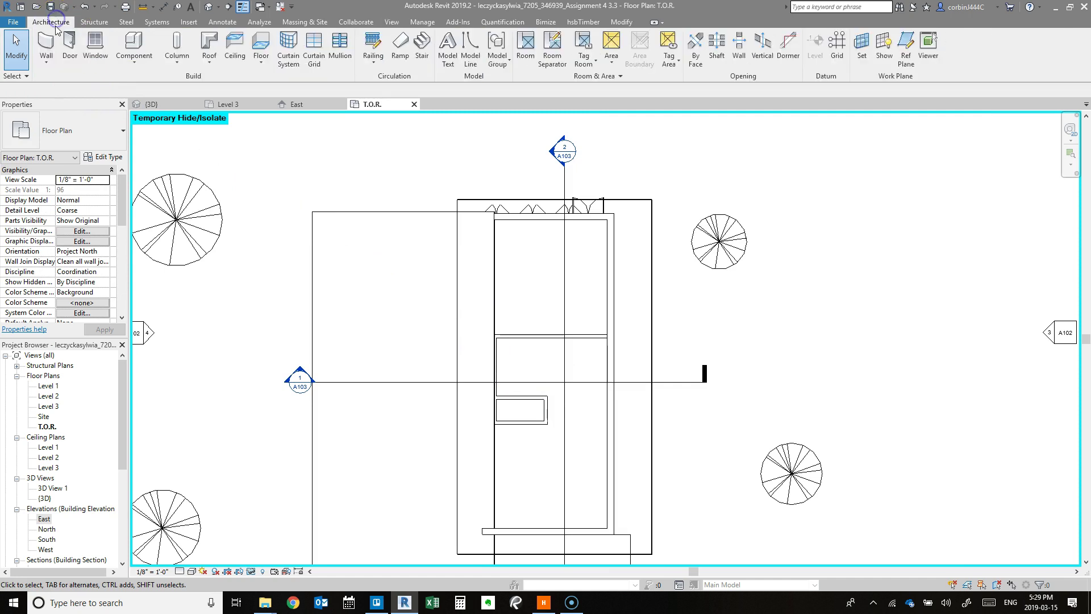
click(48, 44)
click(65, 134)
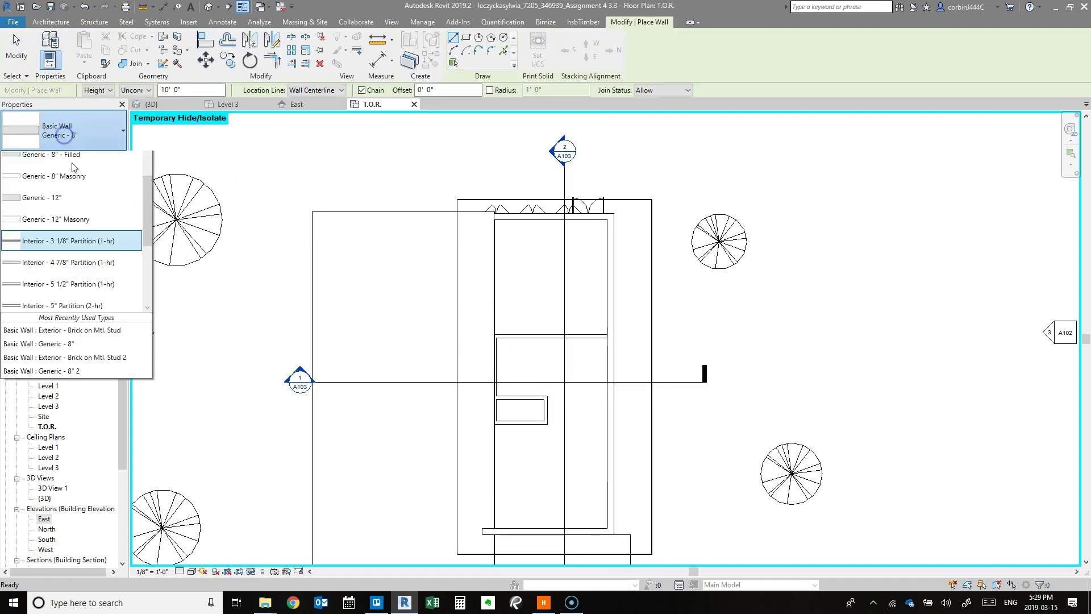
click(98, 169)
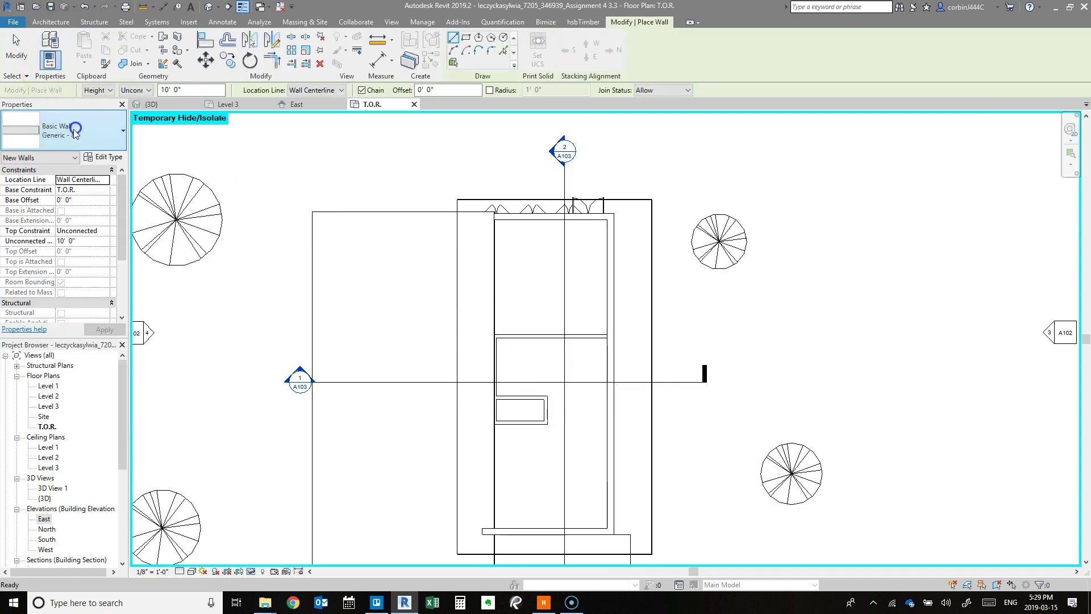
click(106, 191)
click(74, 219)
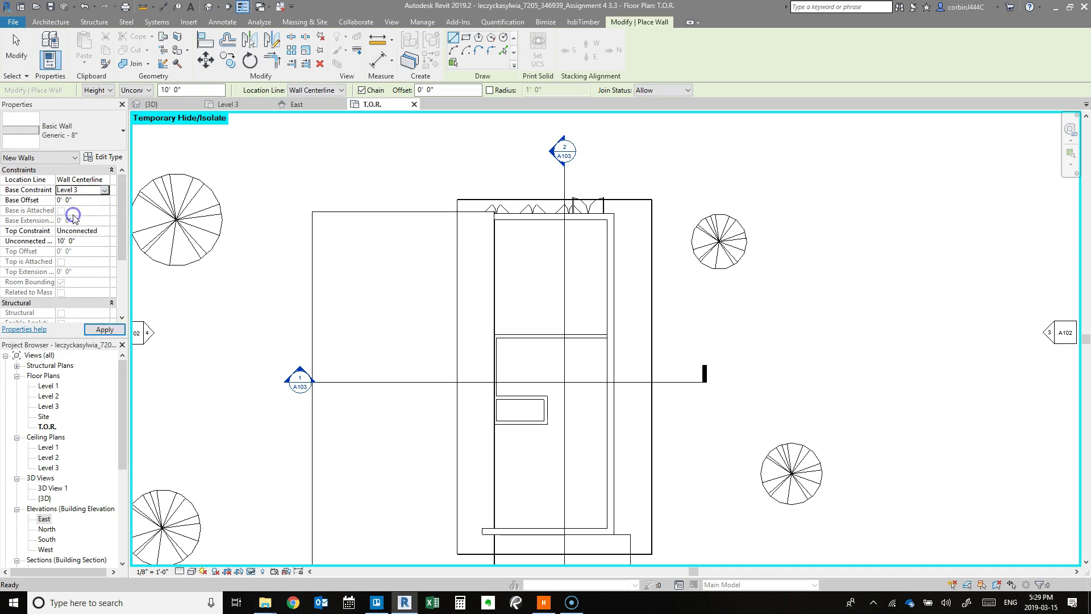
click(104, 231)
click(112, 295)
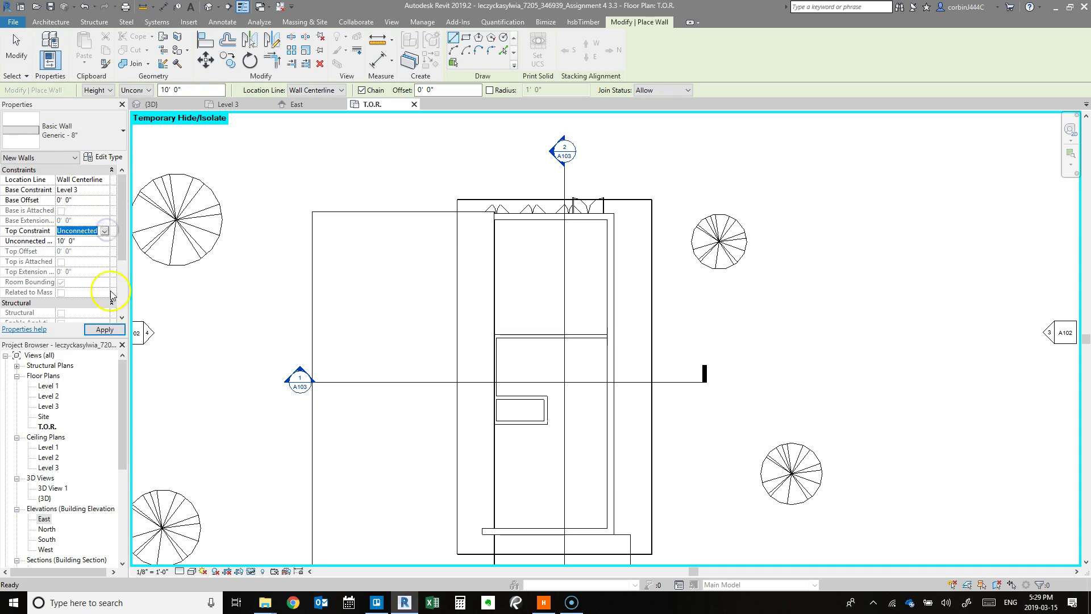
click(105, 329)
scroll(500, 176, up, 3)
scroll(491, 169, down, 1)
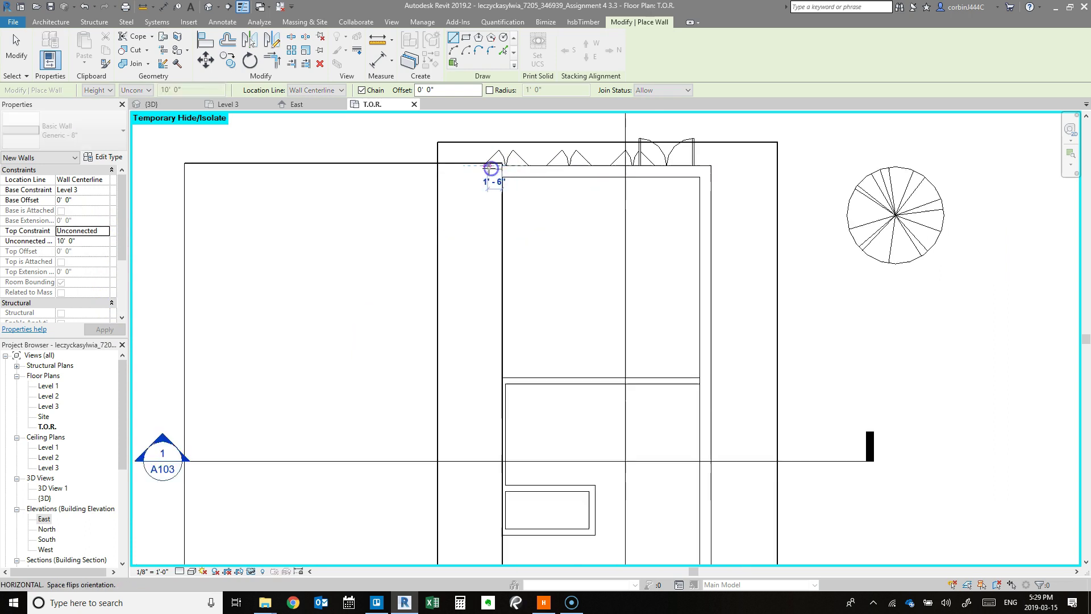
click(491, 168)
scroll(491, 171, down, 3)
scroll(496, 449, up, 3)
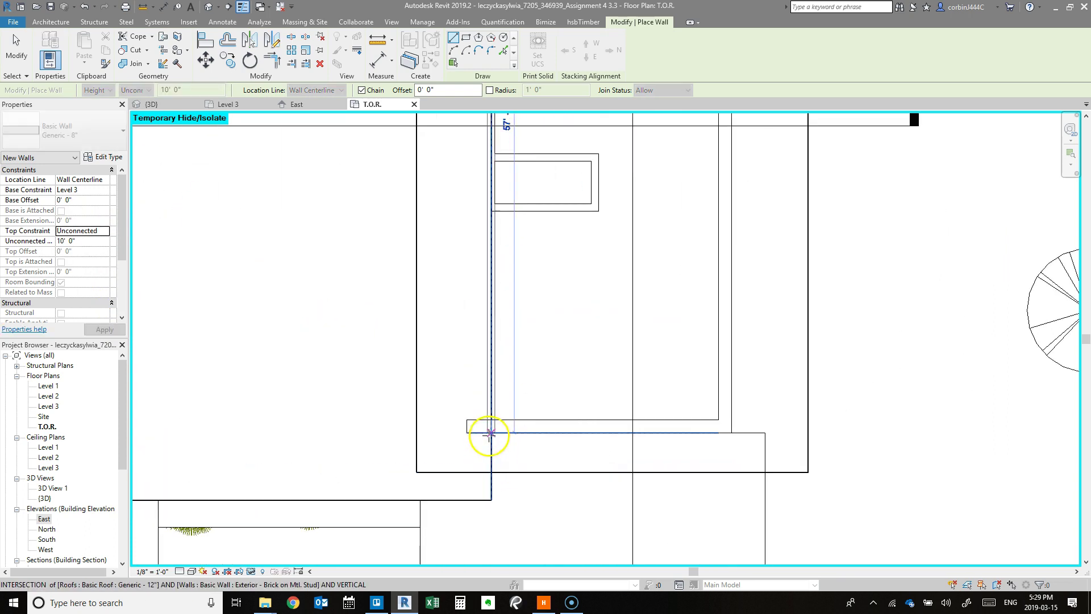
key(Escape)
Draw a Finish Face: Exterior wall from the top wall's corner down to the lower roof.
click(300, 90)
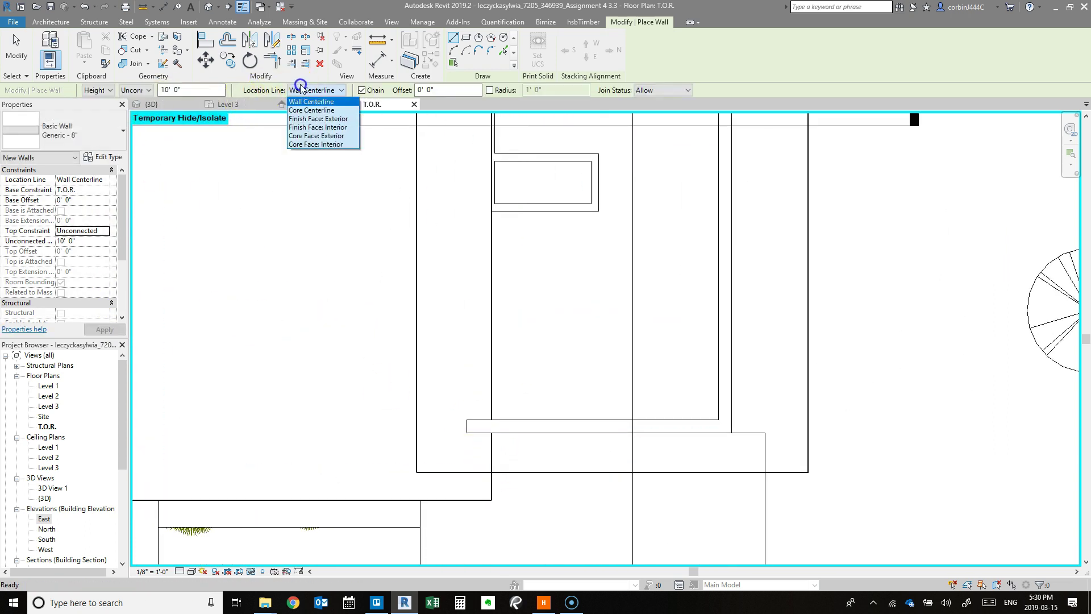
click(313, 119)
scroll(443, 195, down, 3)
scroll(341, 183, up, 5)
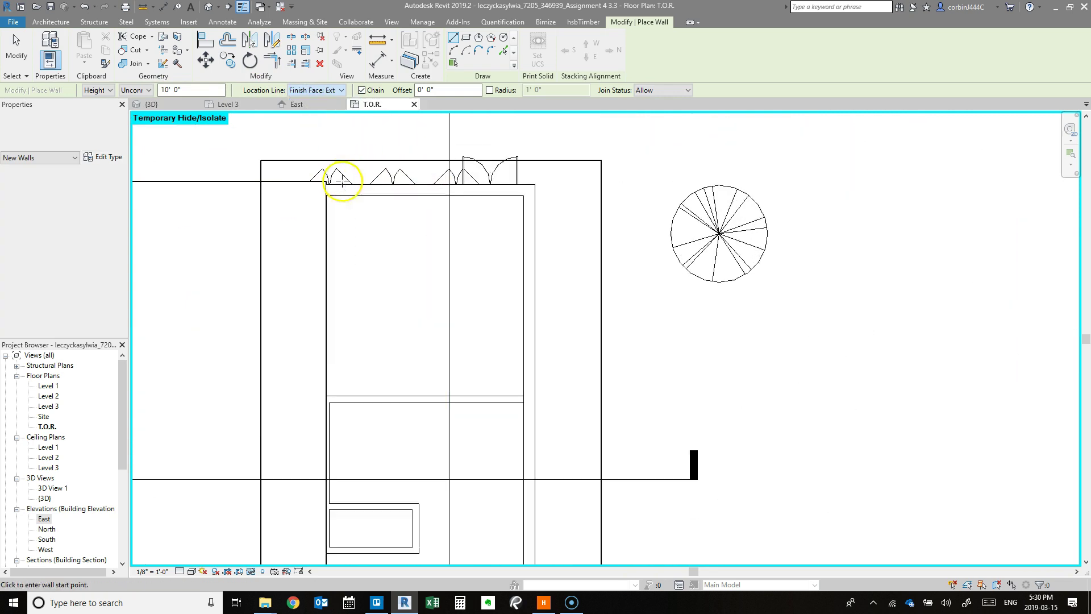
click(321, 187)
scroll(307, 170, down, 5)
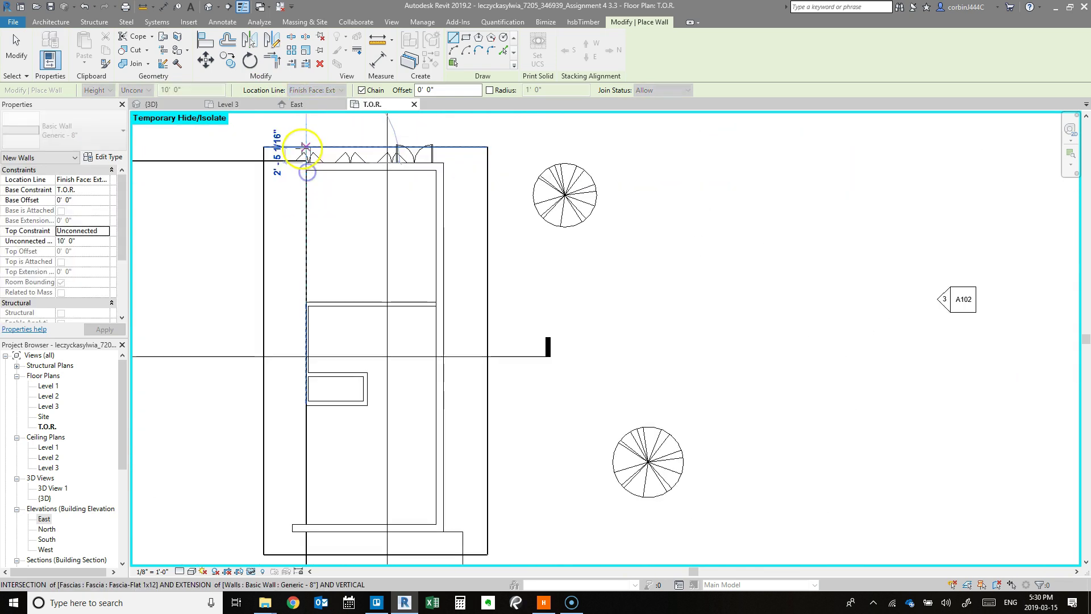
scroll(267, 291, up, 5)
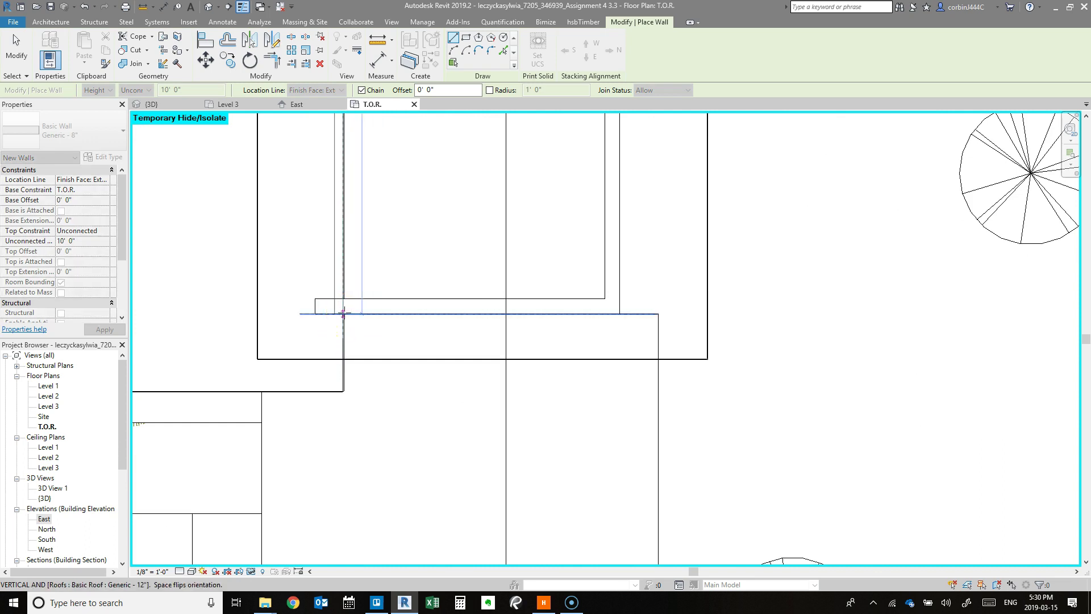
scroll(343, 313, down, 5)
scroll(344, 313, up, 3)
click(343, 312)
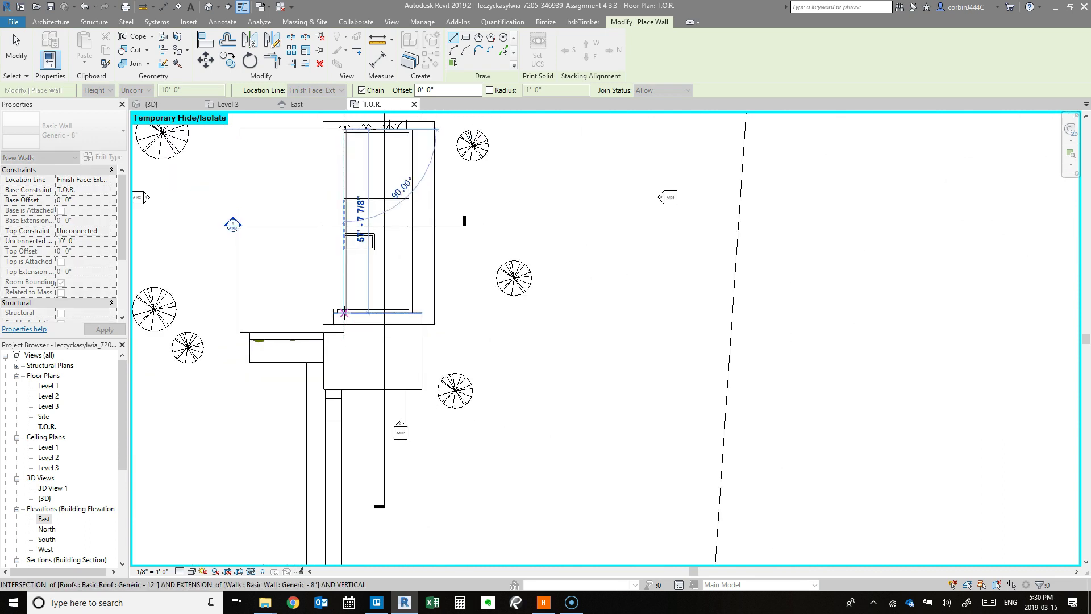
scroll(346, 301, up, 5)
key(Escape)
key(Escape)
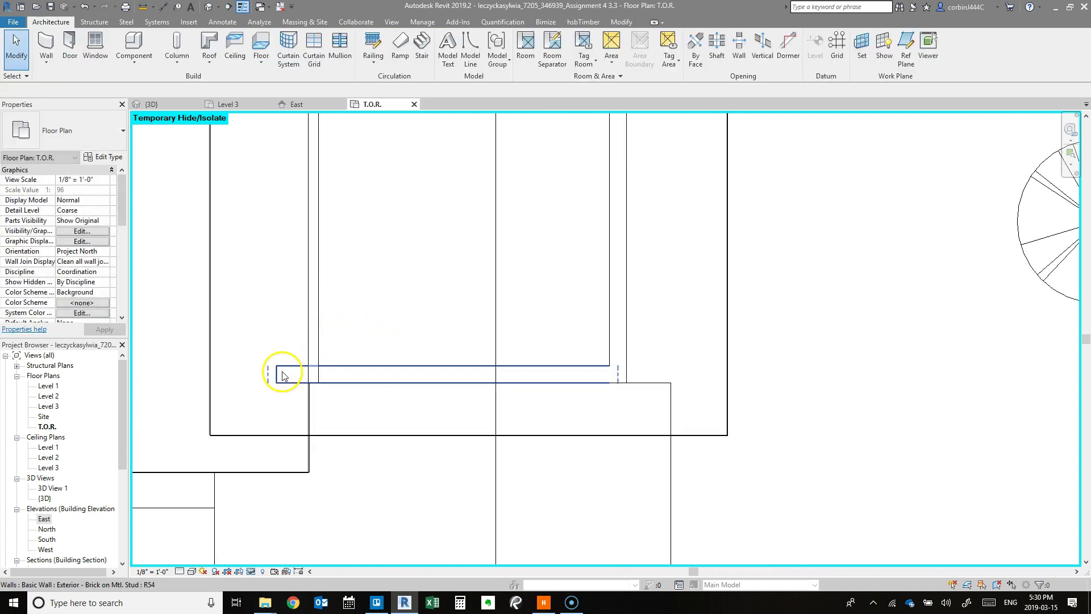
Shorten the horizontal brick wall by dragging its left end inward.
click(281, 374)
drag(269, 375, 309, 373)
click(322, 355)
scroll(318, 358, down, 3)
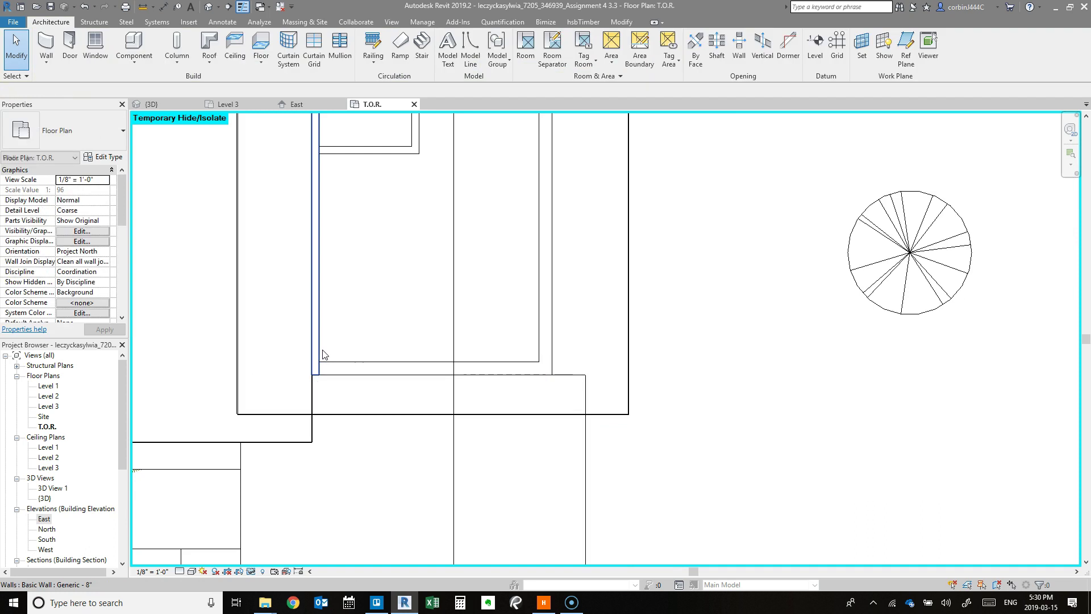
scroll(451, 463, up, 1)
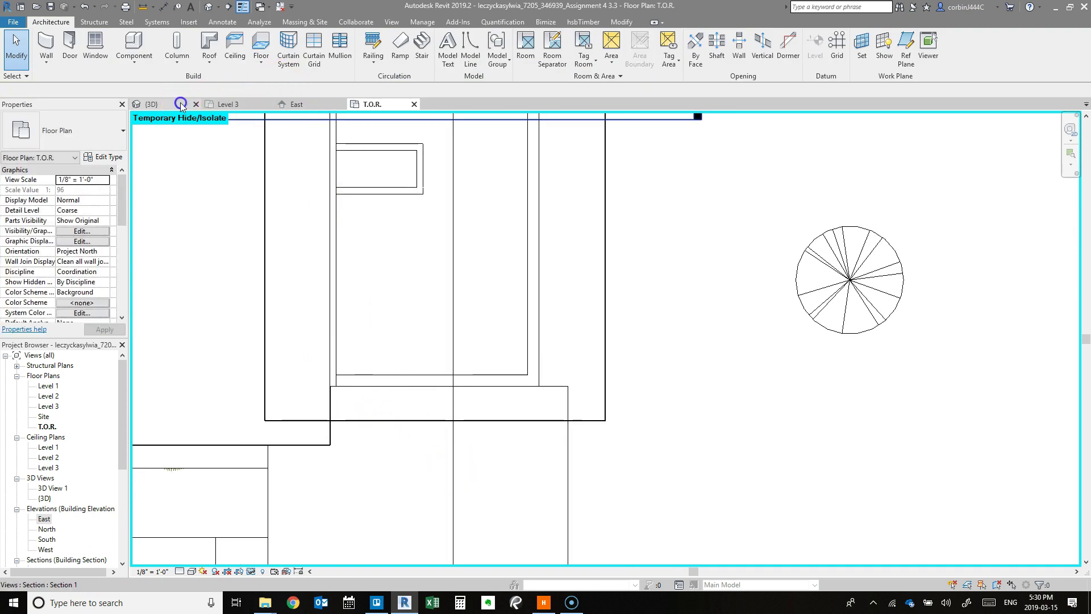
In the {3D} view, attach the brick wall's top to the upper roof.
click(152, 104)
shift+middle_drag(385, 358, 331, 431)
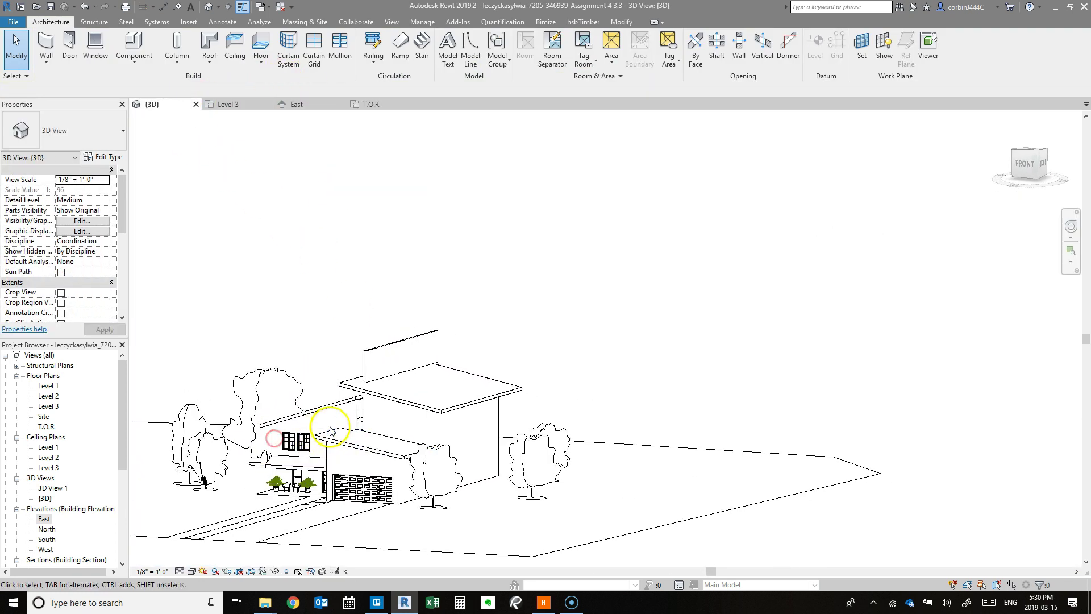
scroll(352, 408, up, 3)
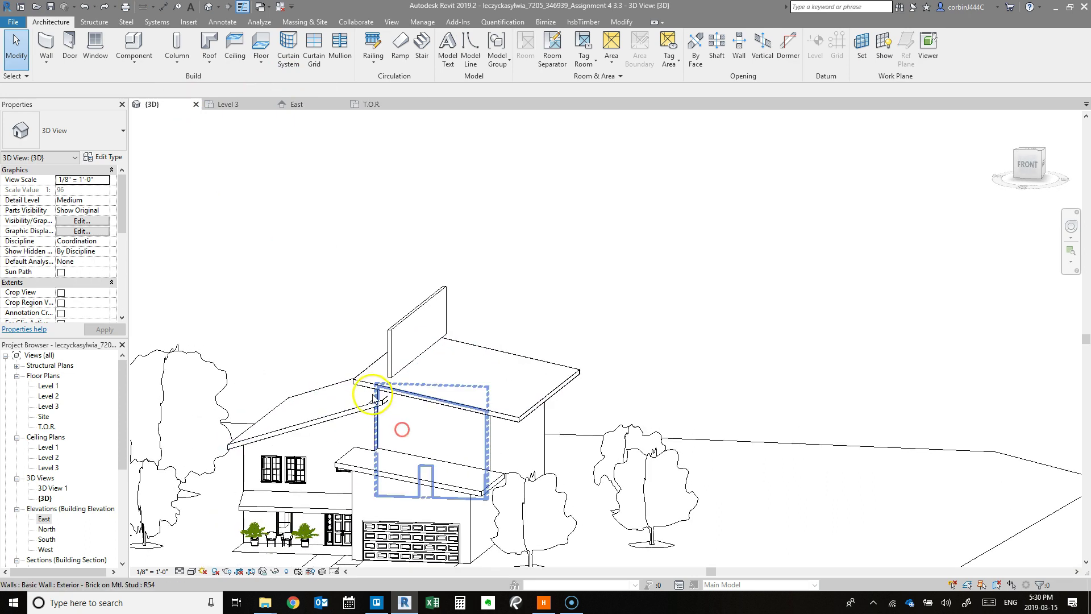
click(376, 392)
scroll(375, 392, up, 2)
click(541, 55)
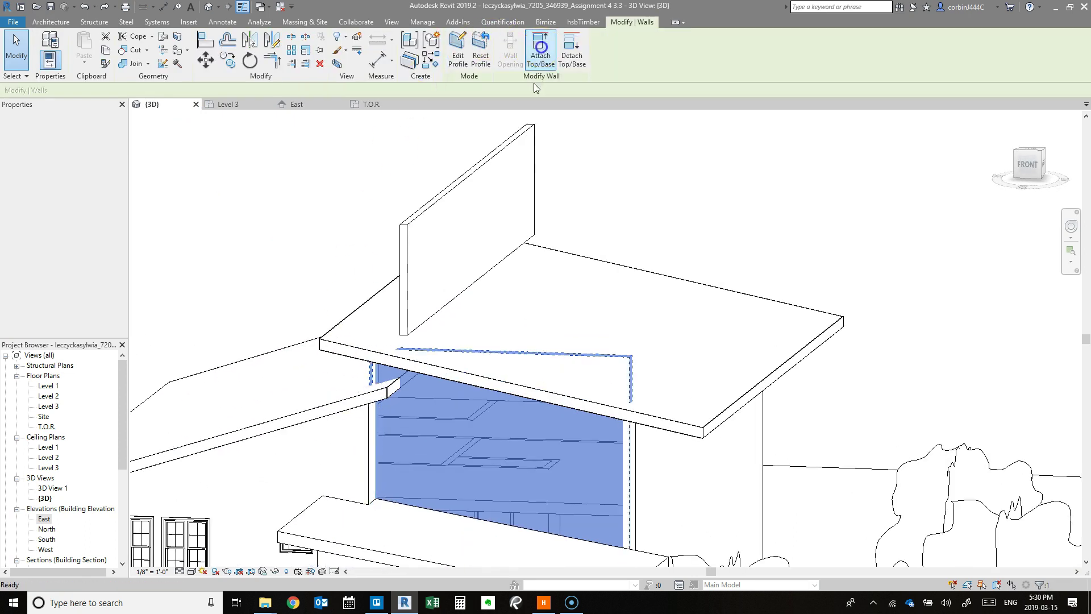
click(385, 388)
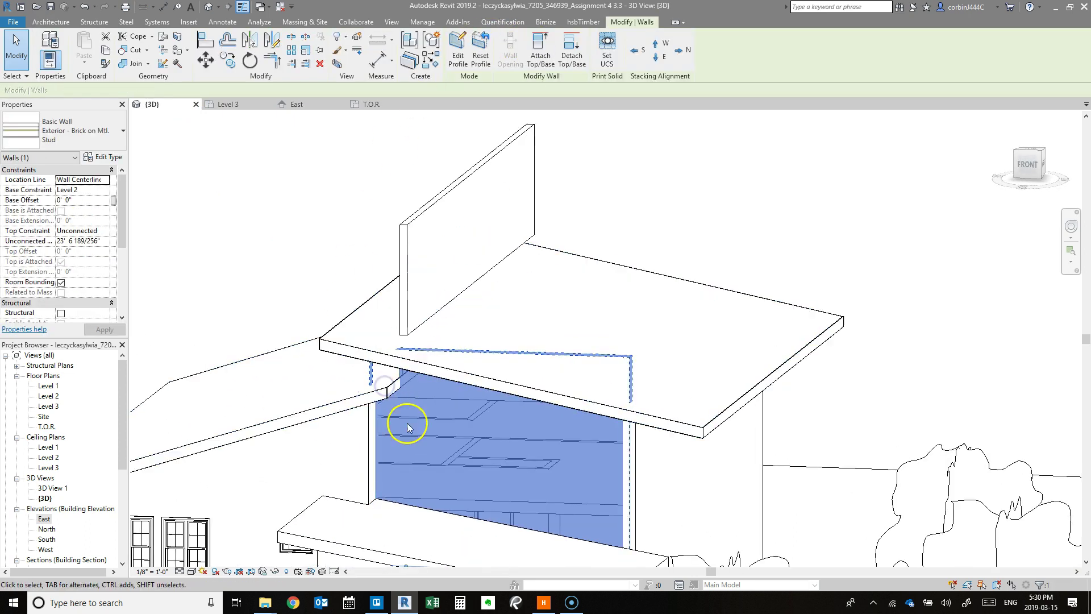
Drag the Generic 8" wall's bottom down to the roof edge and shorten its top.
shift+middle_drag(402, 419, 492, 314)
key(Escape)
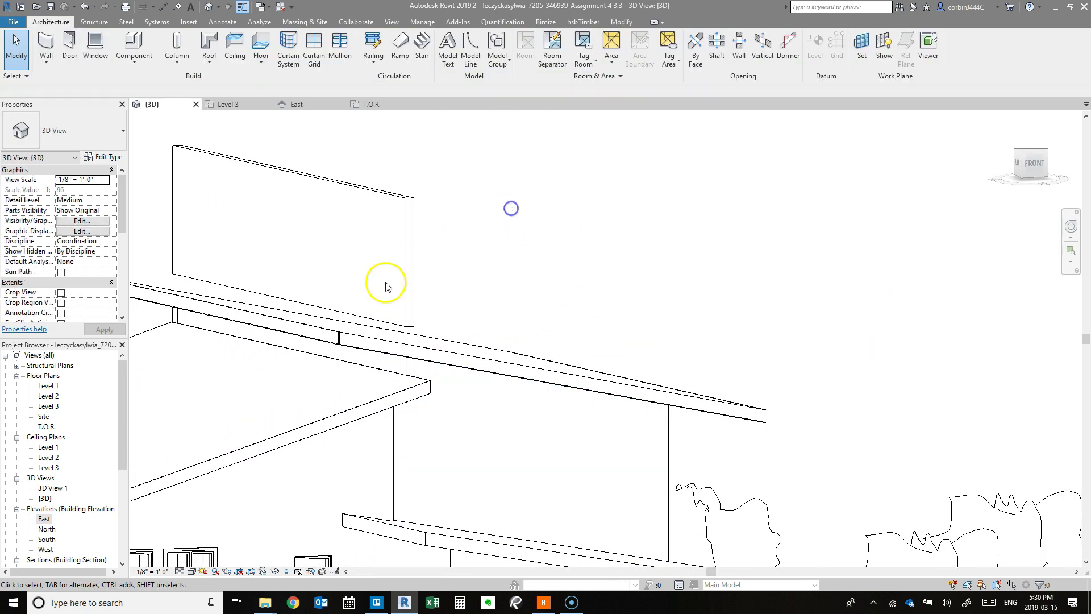
click(408, 277)
drag(292, 303, 312, 350)
click(323, 223)
drag(292, 166, 300, 208)
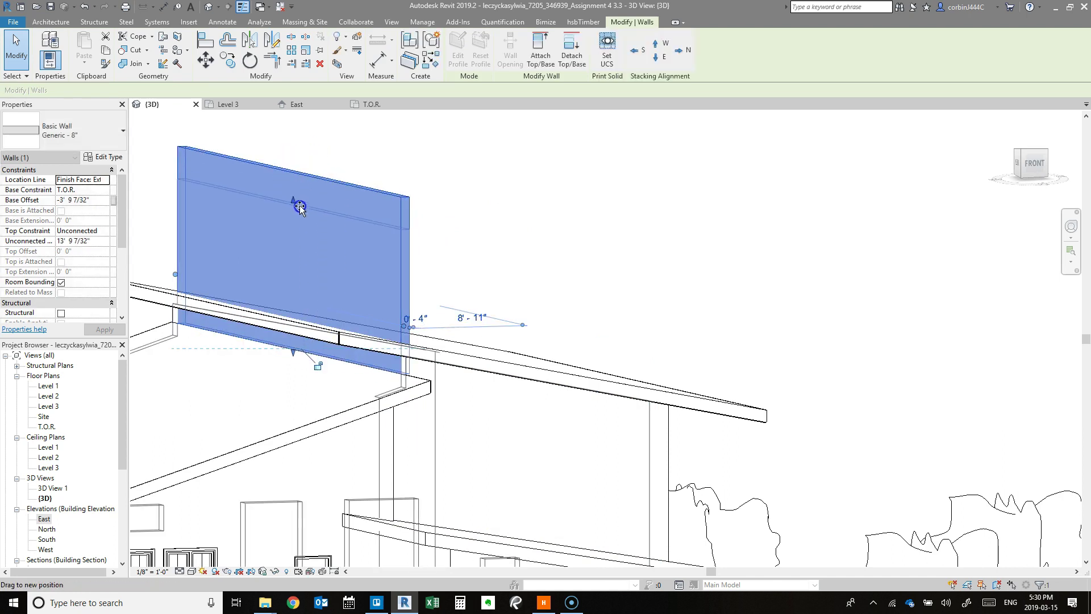
drag(308, 319, 308, 313)
click(419, 244)
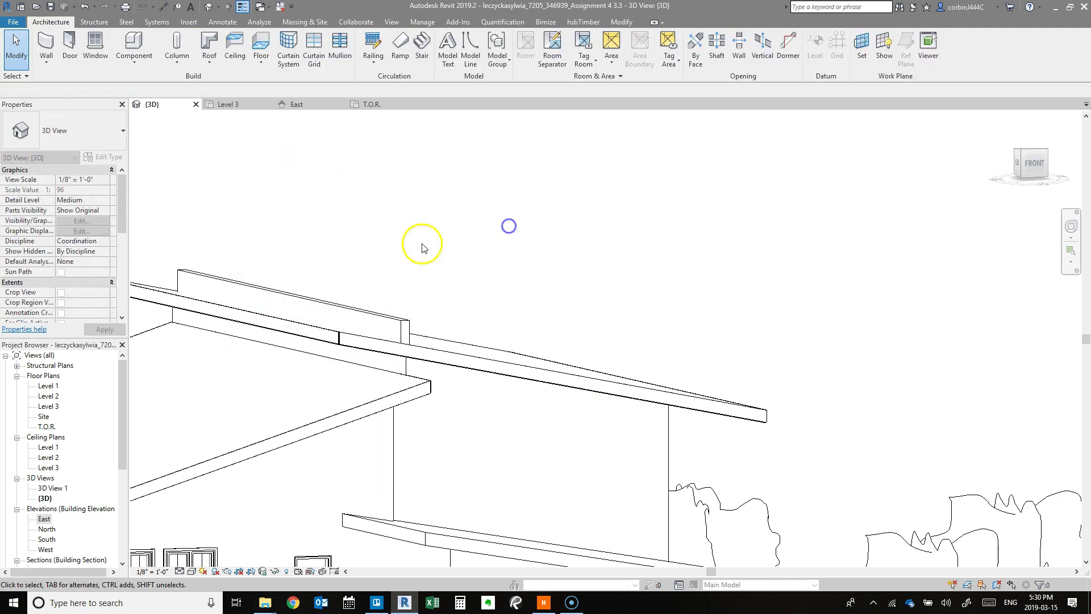
Attach the Generic 8" wall to the upper roof, giving -3' 9 7/32" base offset.
click(352, 313)
click(541, 55)
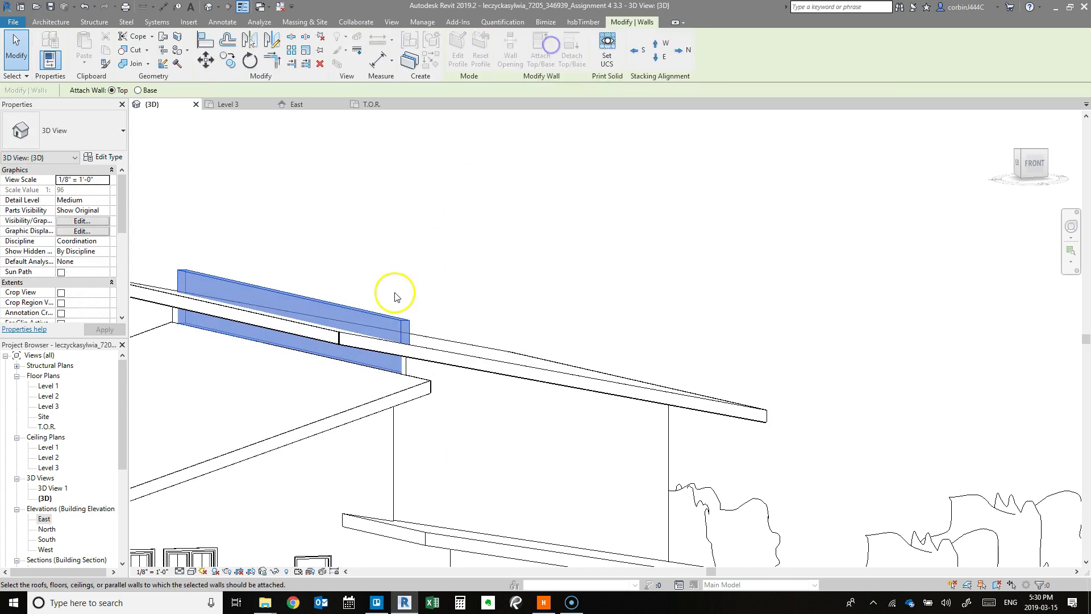
click(327, 330)
key(Escape)
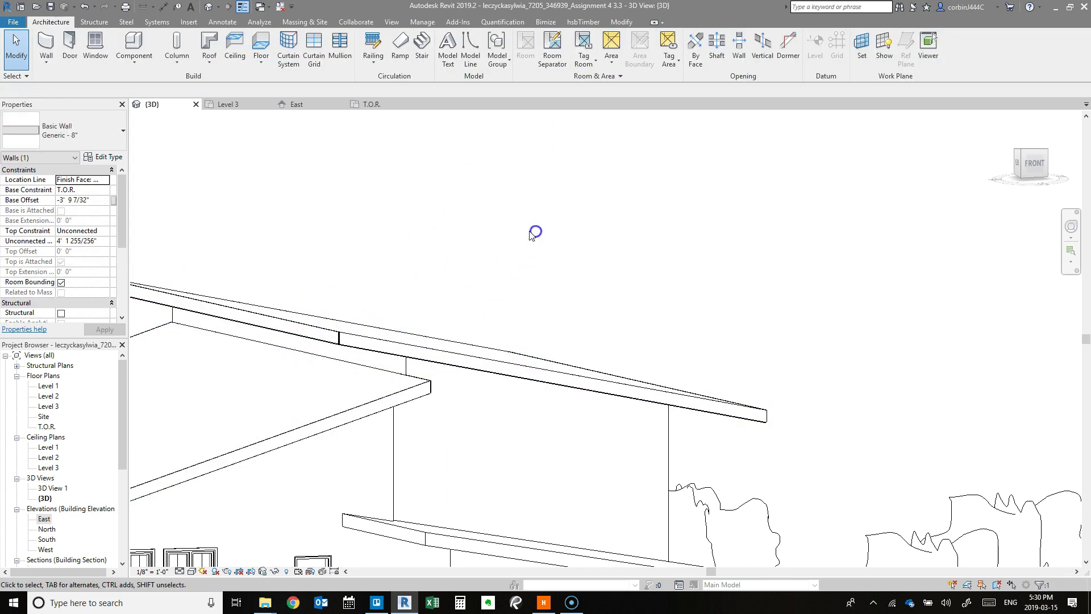
shift+middle_drag(536, 232, 239, 419)
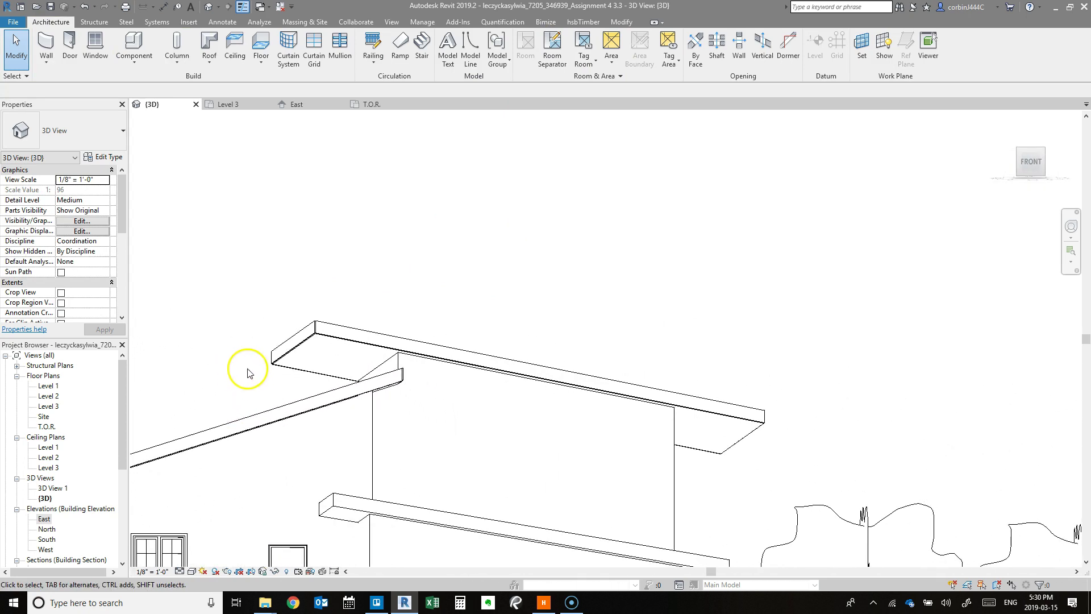
shift+middle_drag(248, 373, 296, 409)
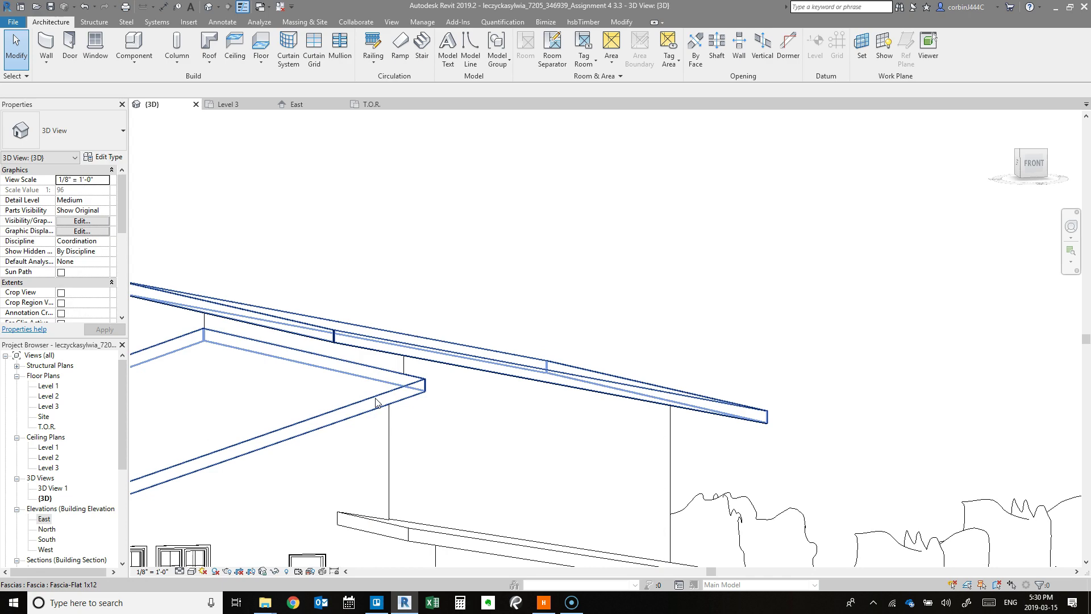
scroll(375, 403, down, 5)
shift+middle_drag(638, 434, 462, 449)
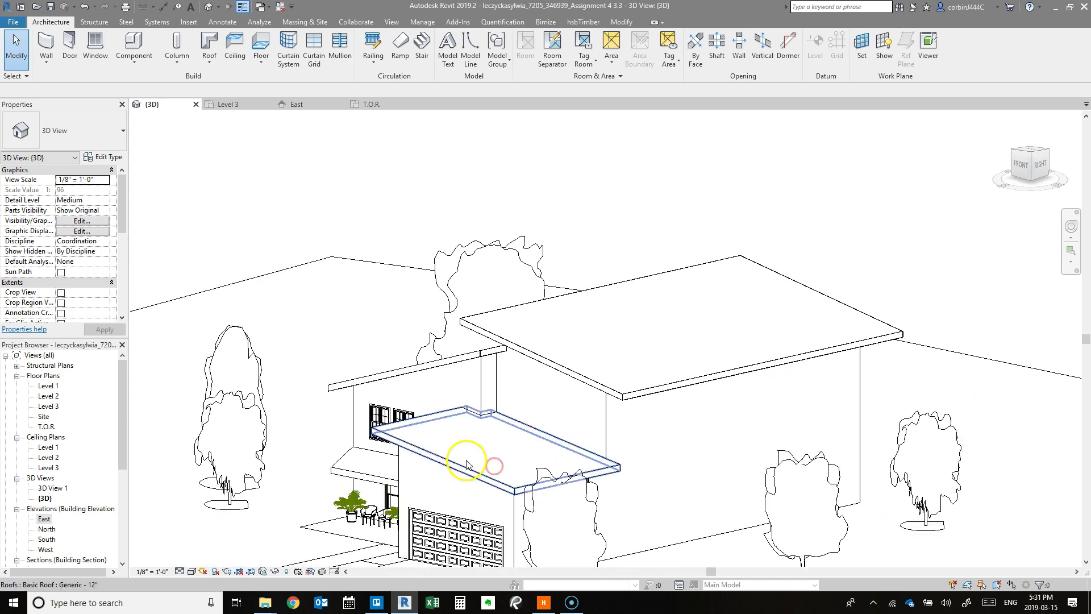
click(273, 488)
scroll(273, 488, down, 3)
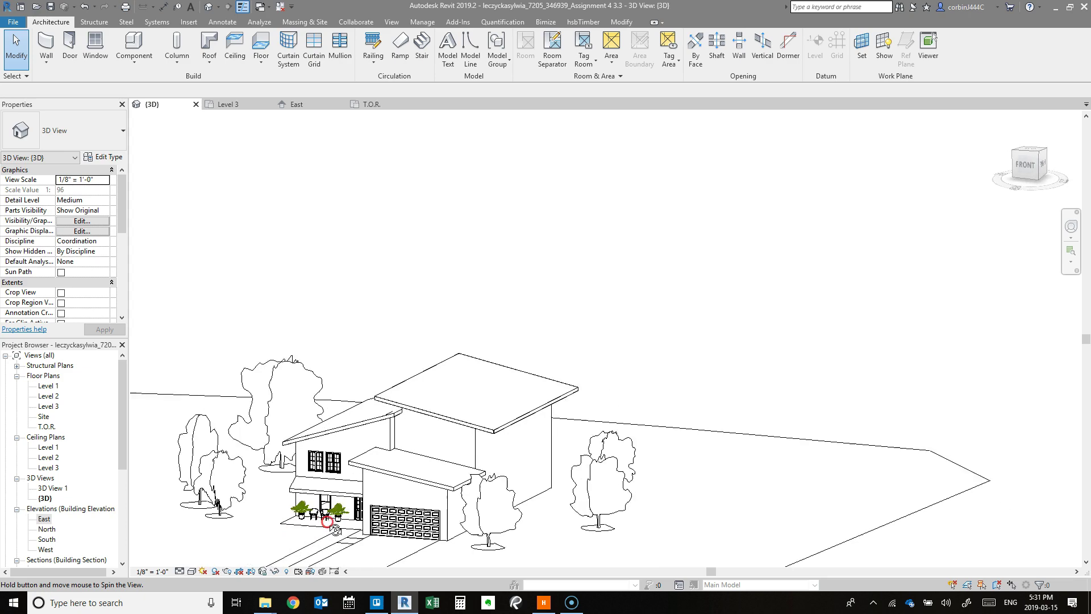